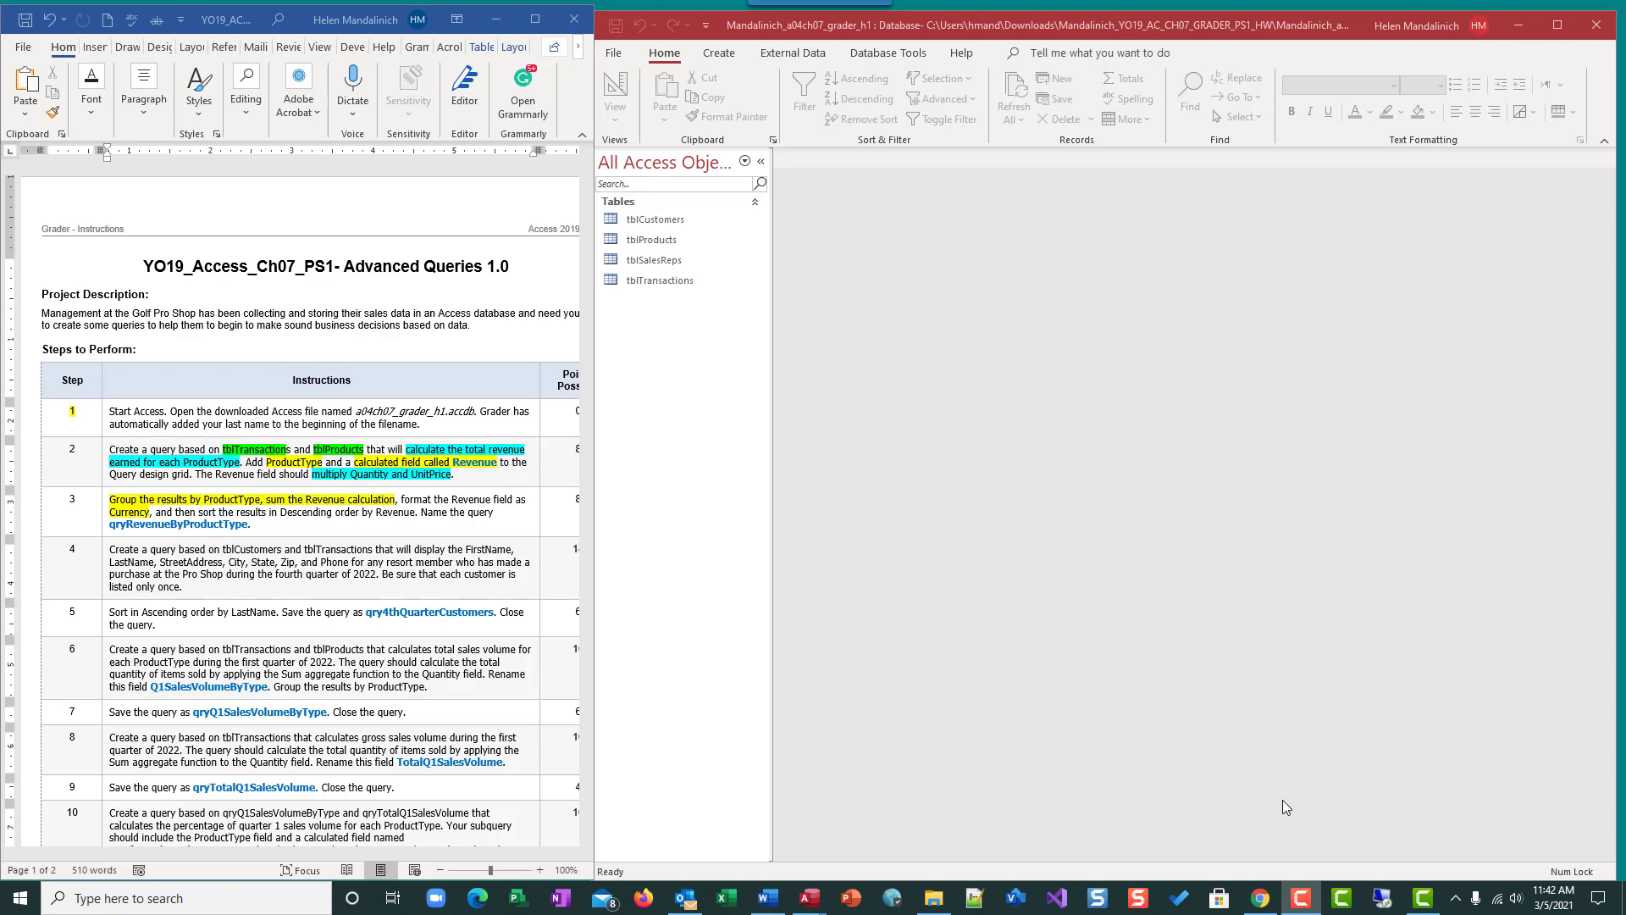
- Create a new query in Design view based on tblTransactions and tblProducts
left_click(762, 165)
left_click(719, 53)
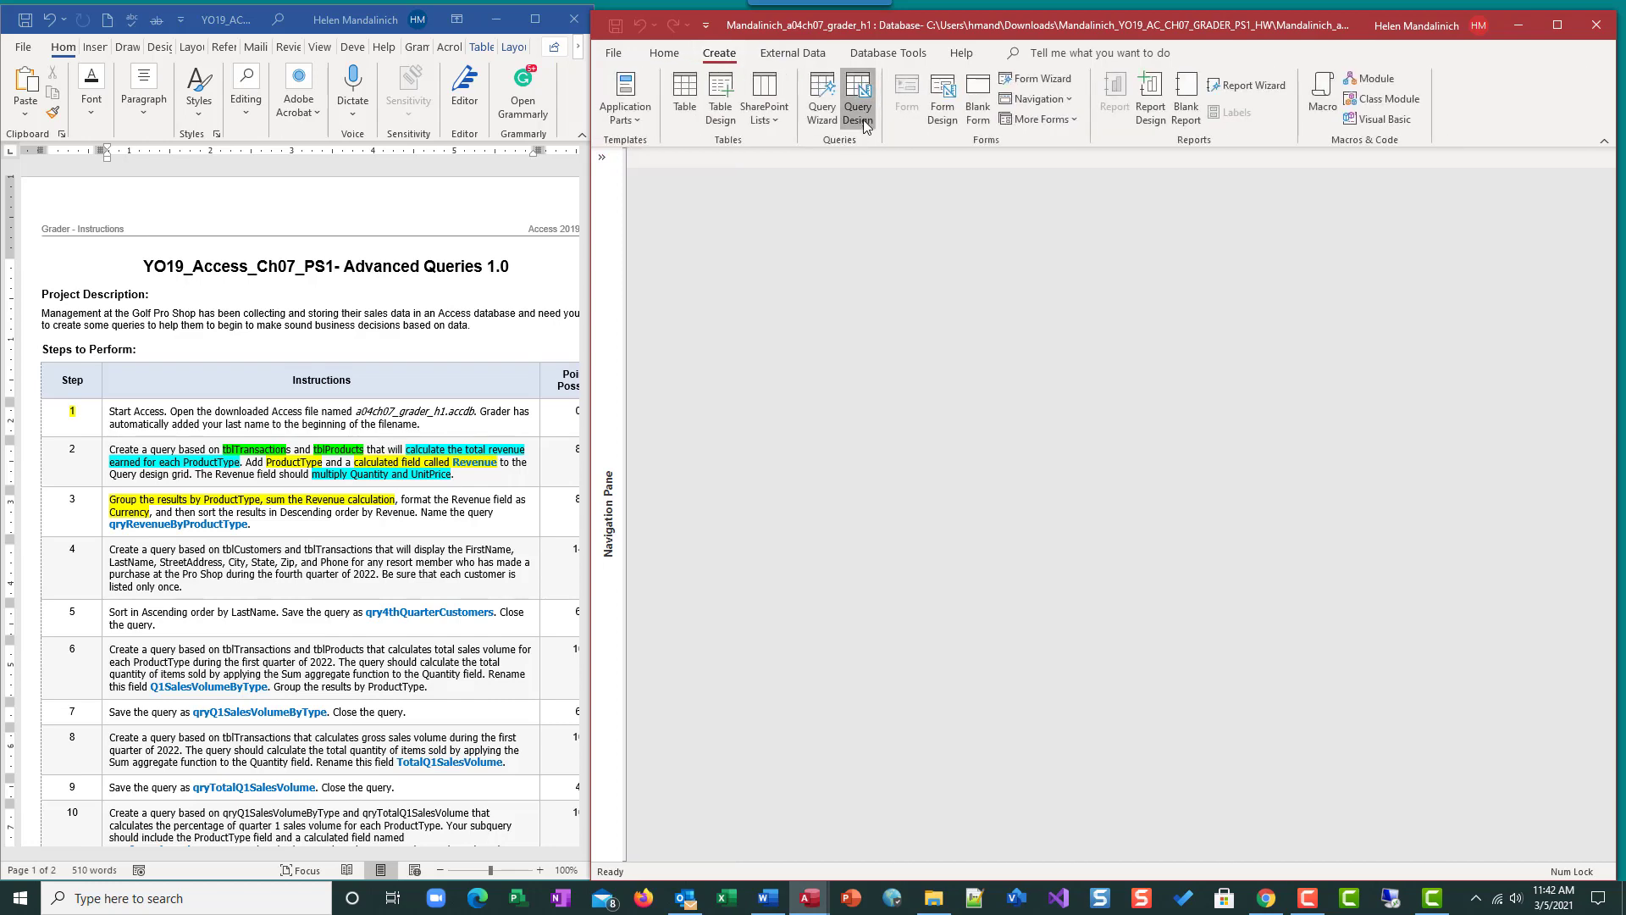
left_click(858, 101)
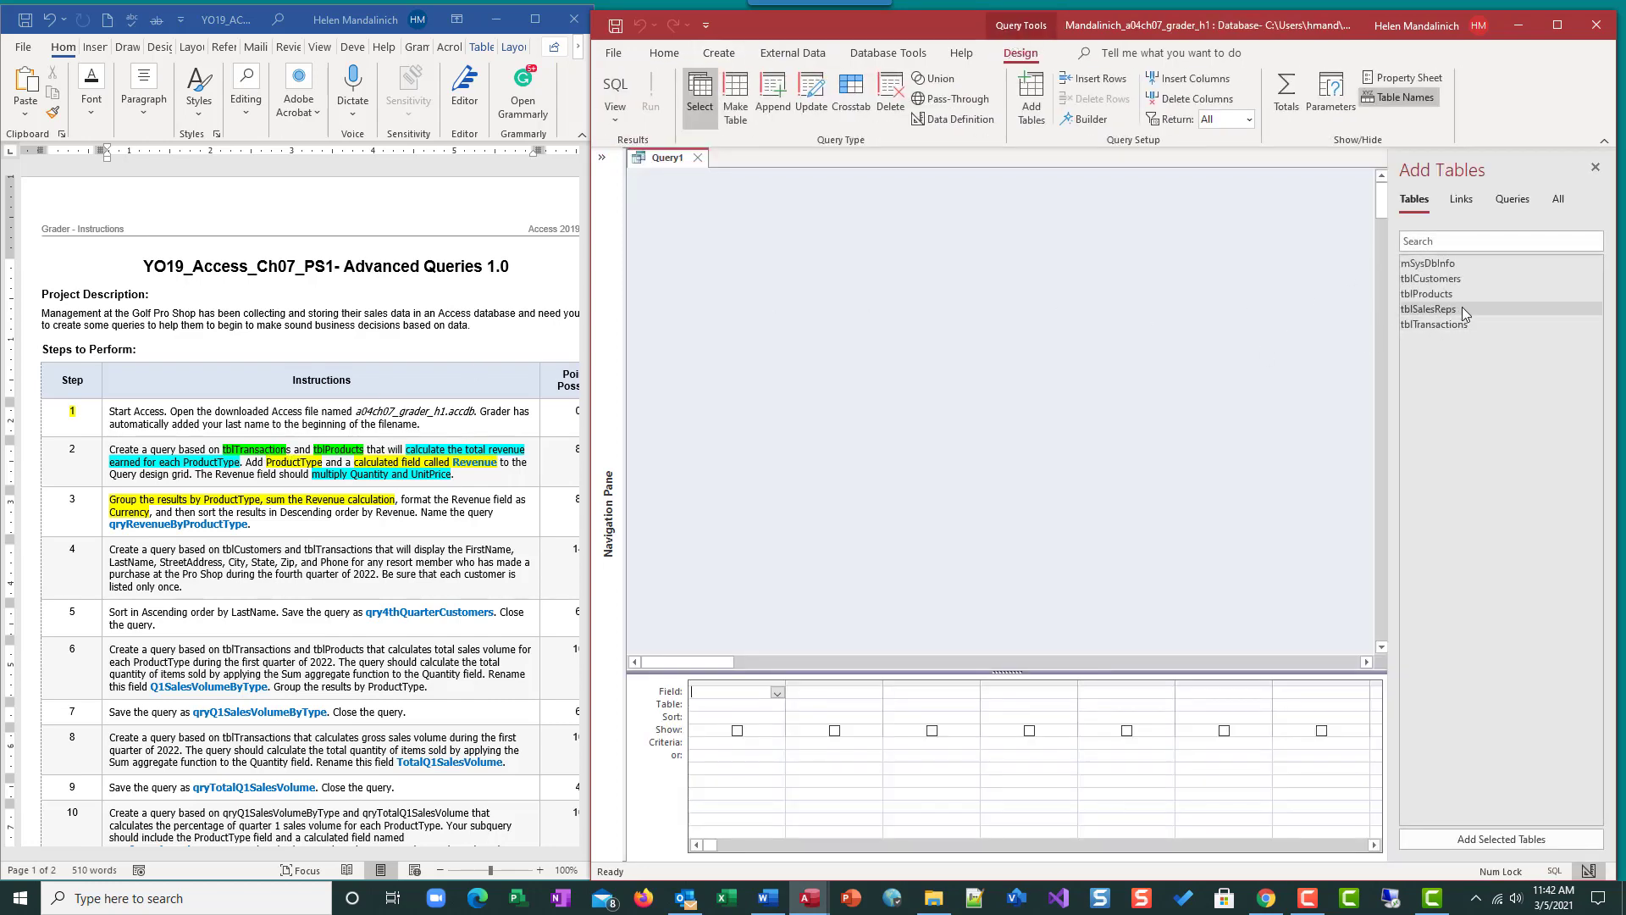
double_click(1478, 322)
double_click(1484, 295)
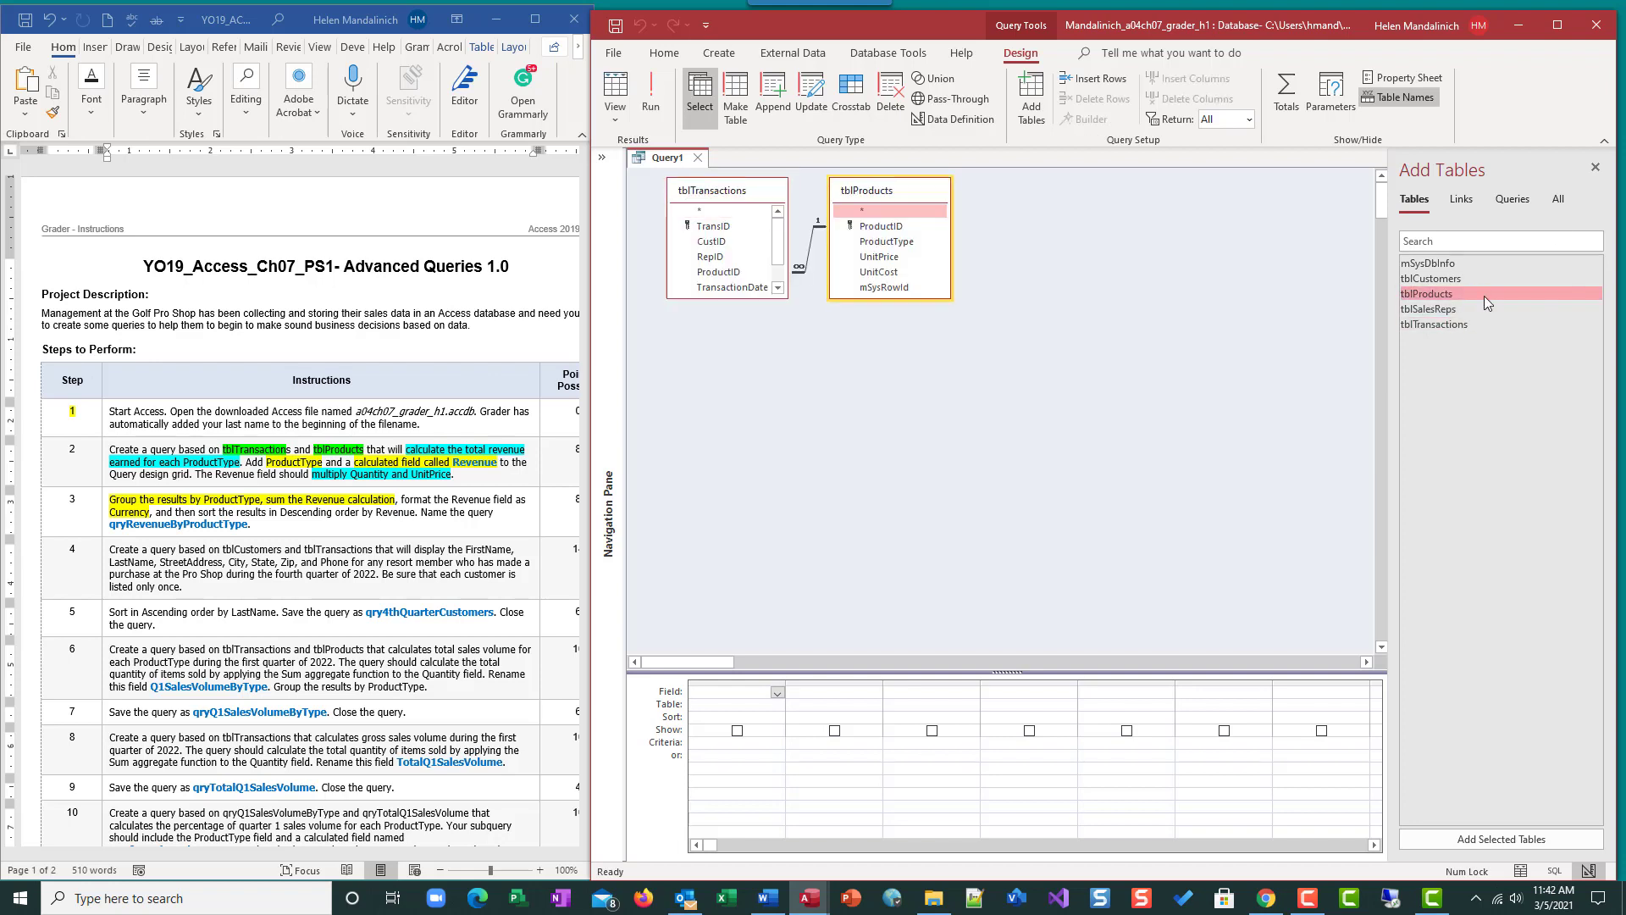
left_click(1595, 168)
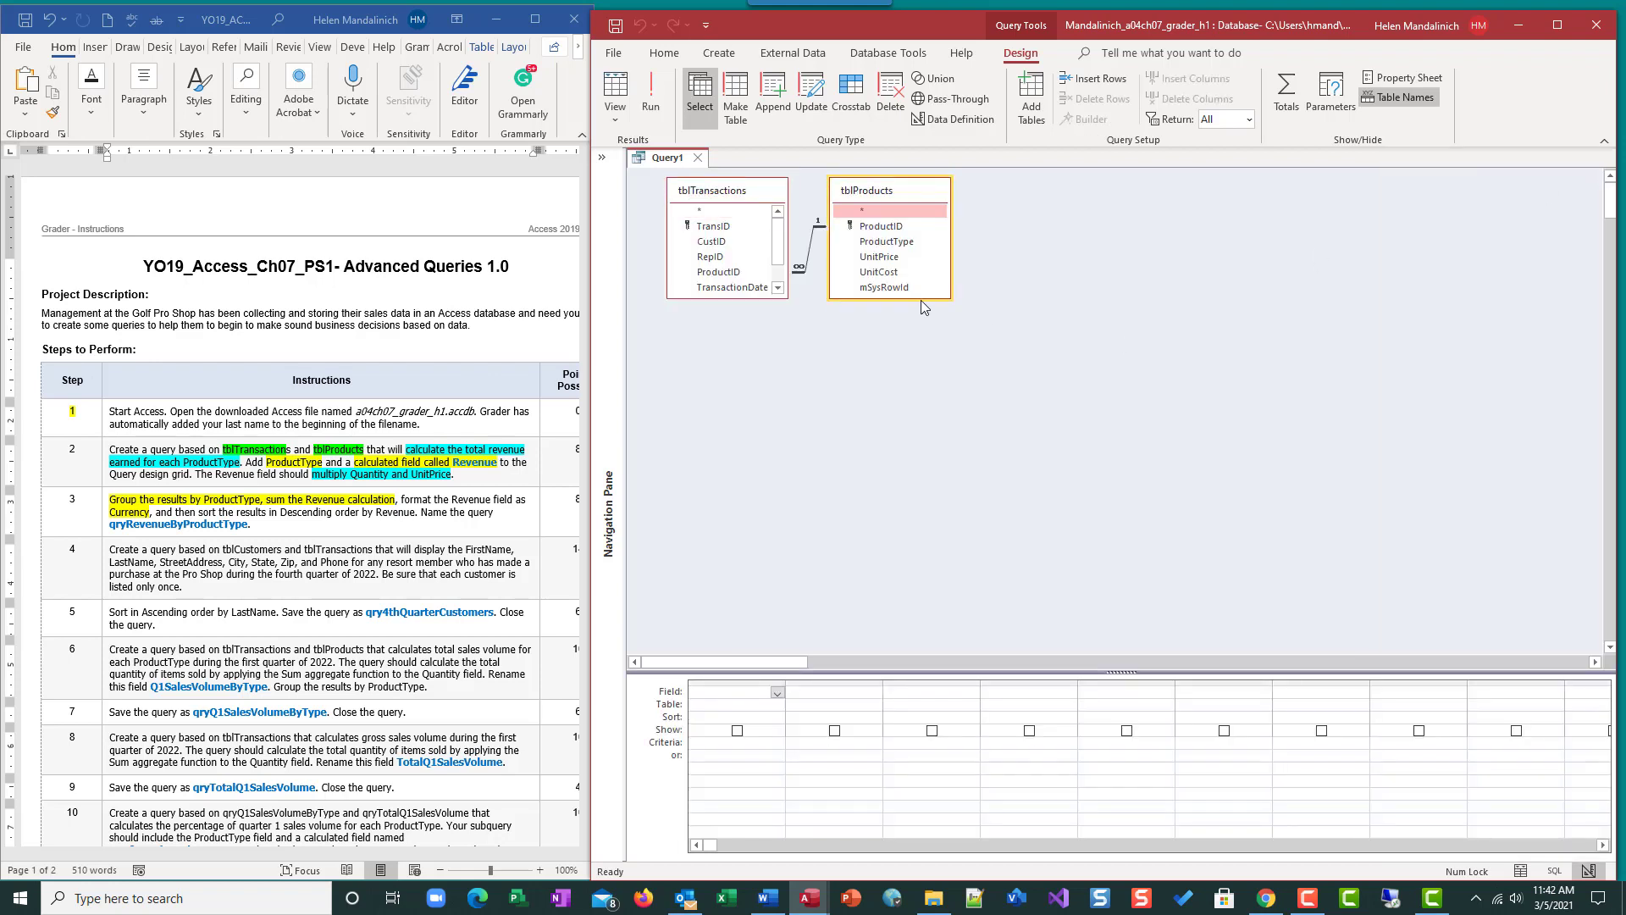
- Enlarge both table field lists to show all their fields and give the query design grid more height
left_click_drag(921, 298, 922, 339)
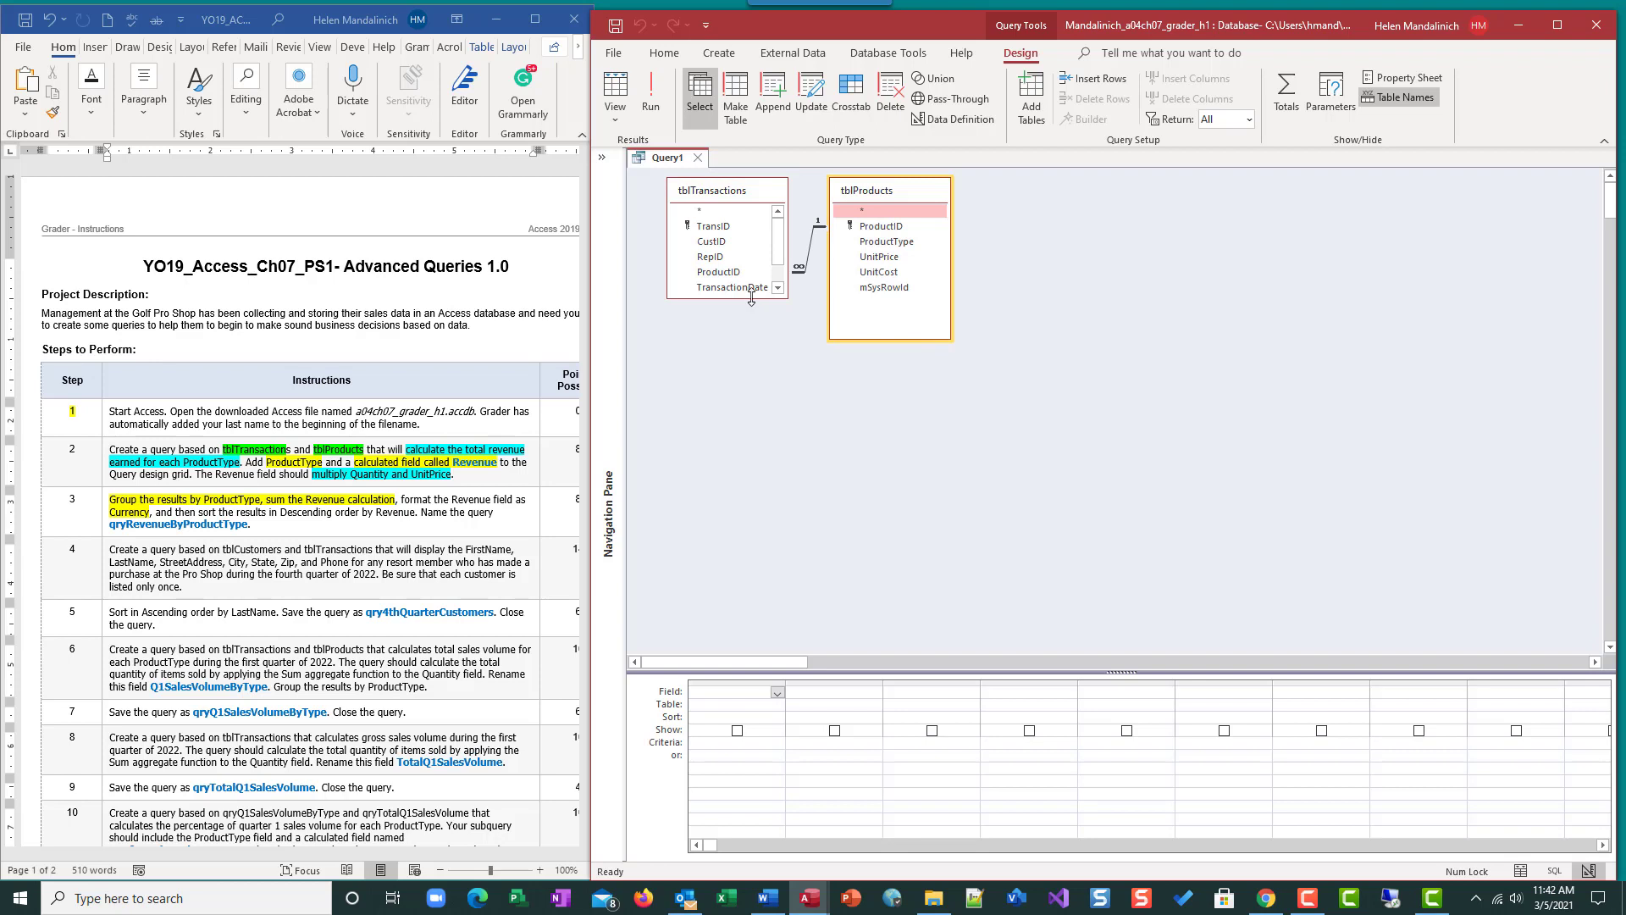
left_click_drag(752, 298, 752, 359)
left_click_drag(977, 671, 986, 416)
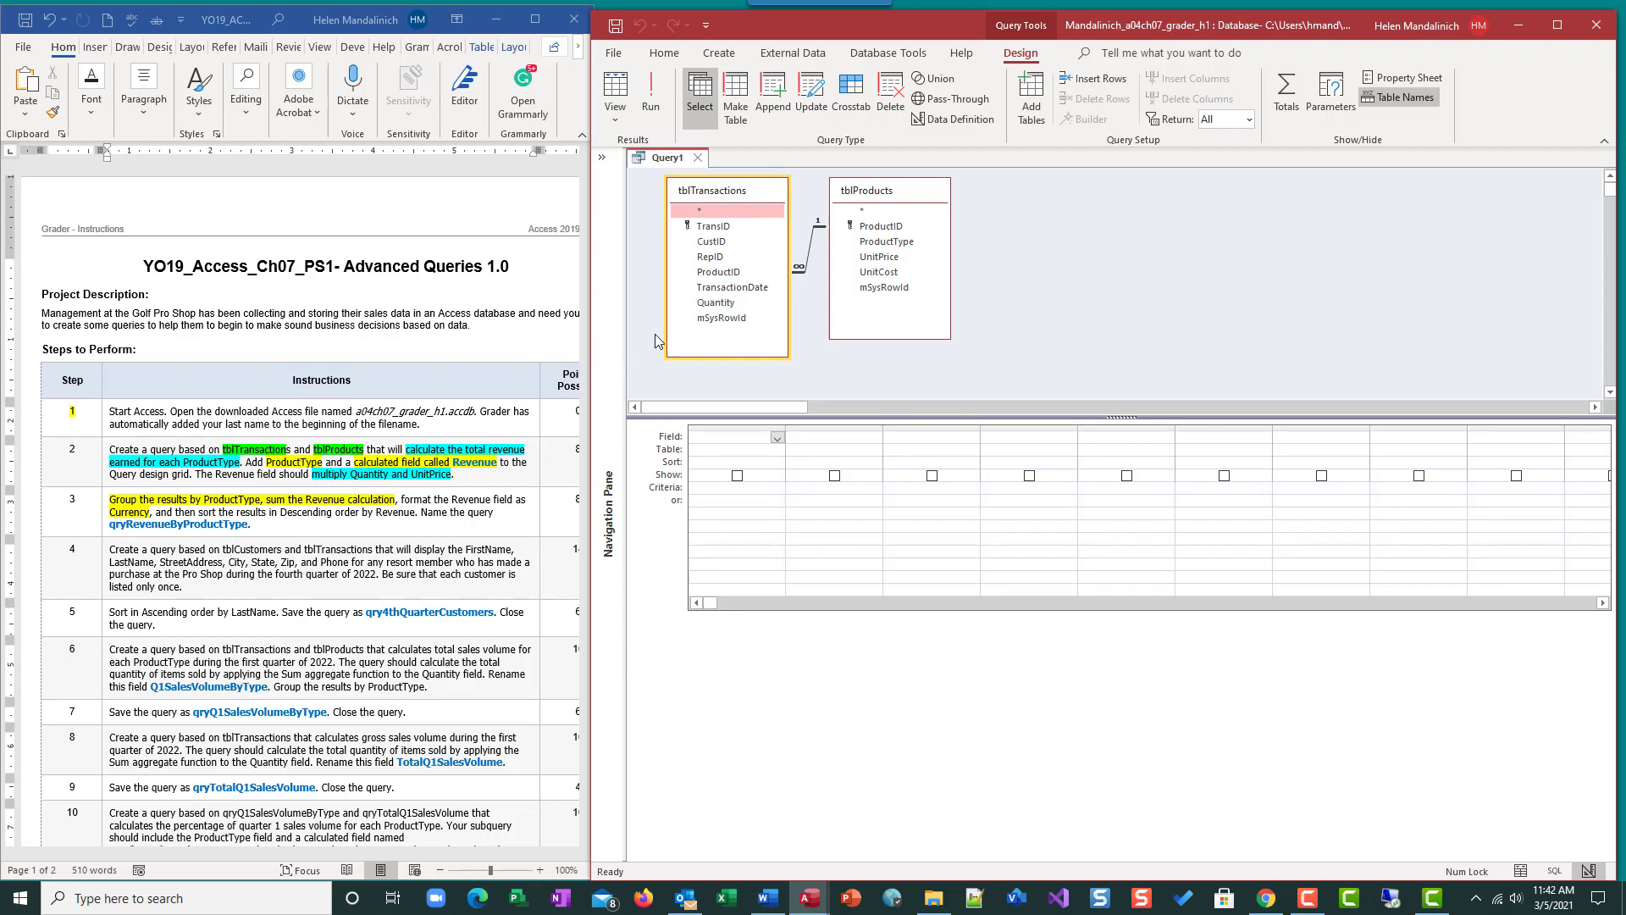
- Add the ProductType field and a calculated field Revenue: [Quantity]*[UnitPrice] to the query design grid
double_click(925, 244)
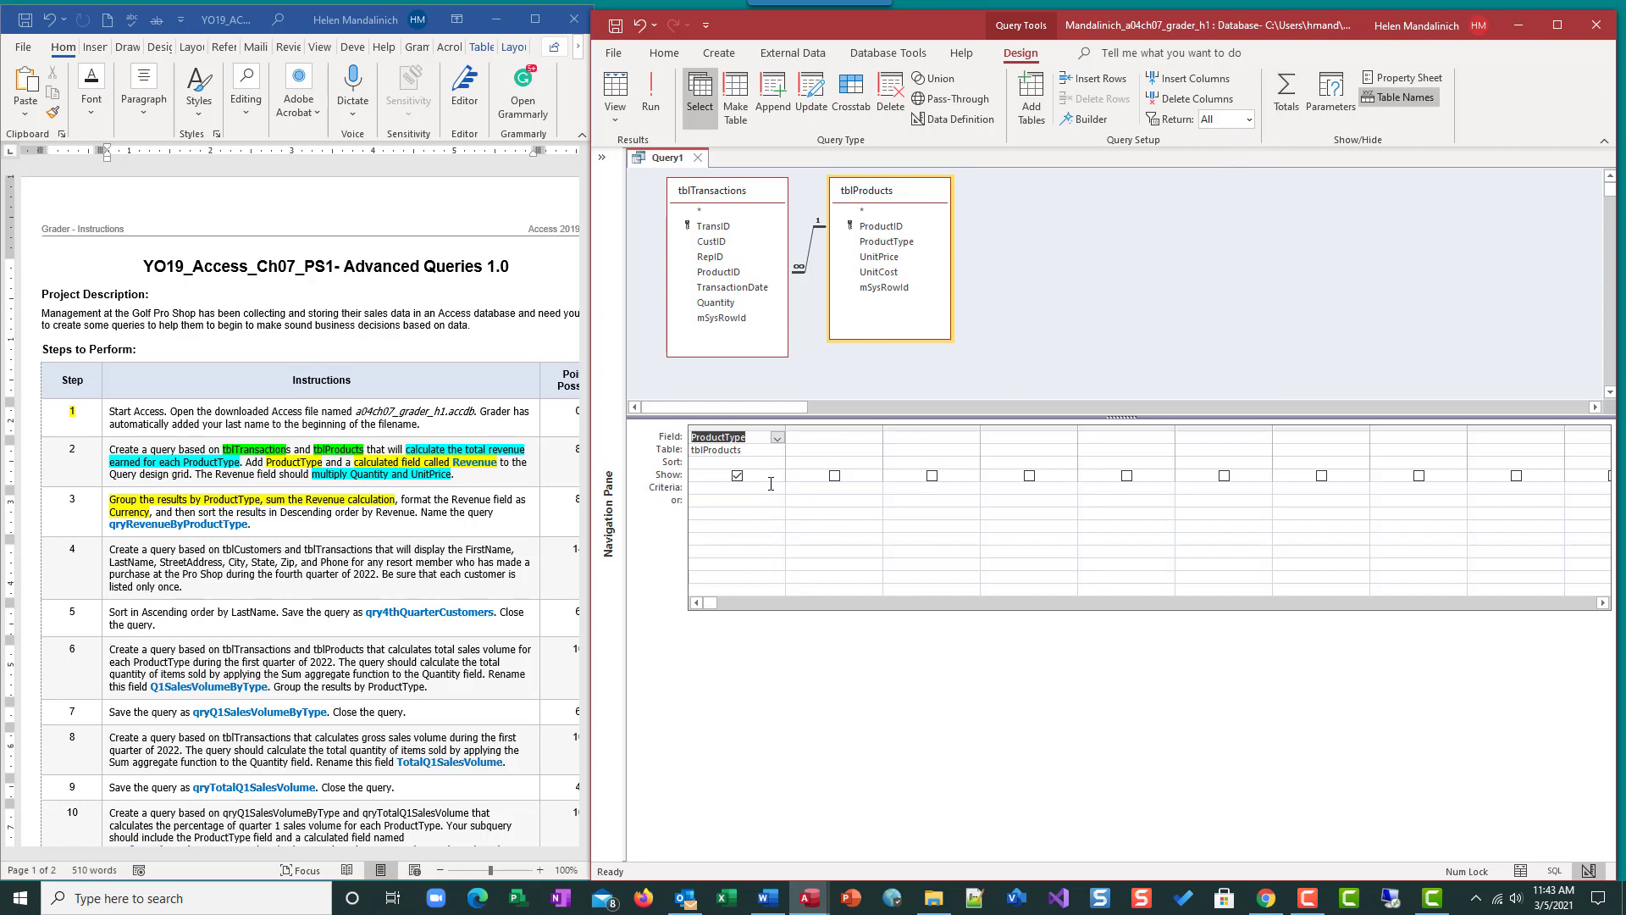
left_click(797, 438)
right_click(813, 437)
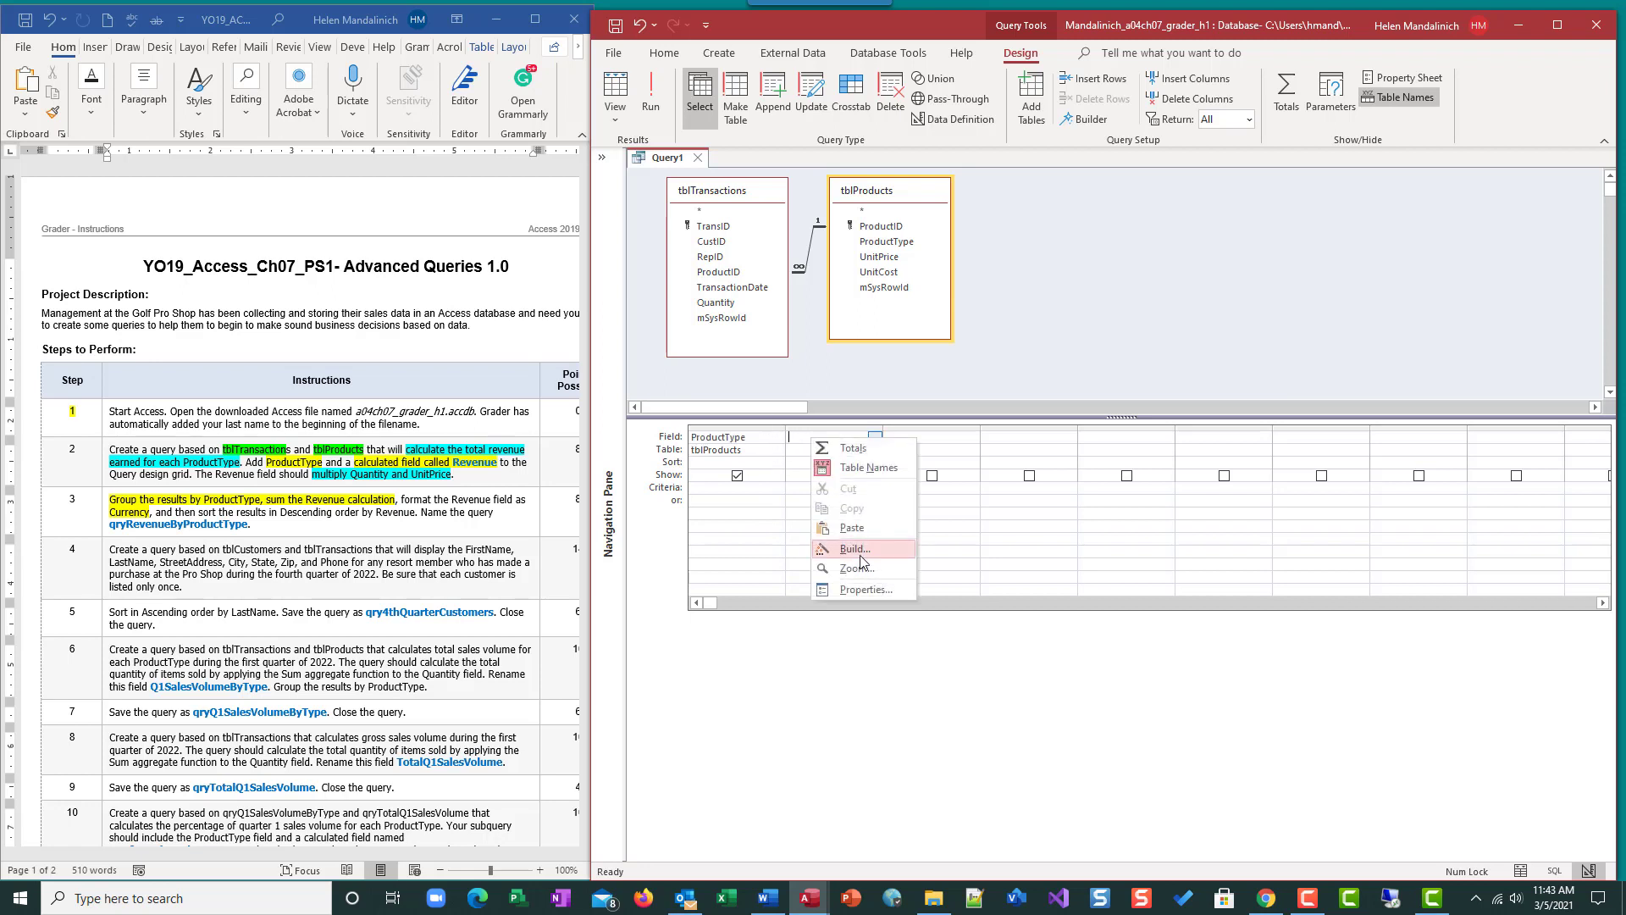
left_click(852, 568)
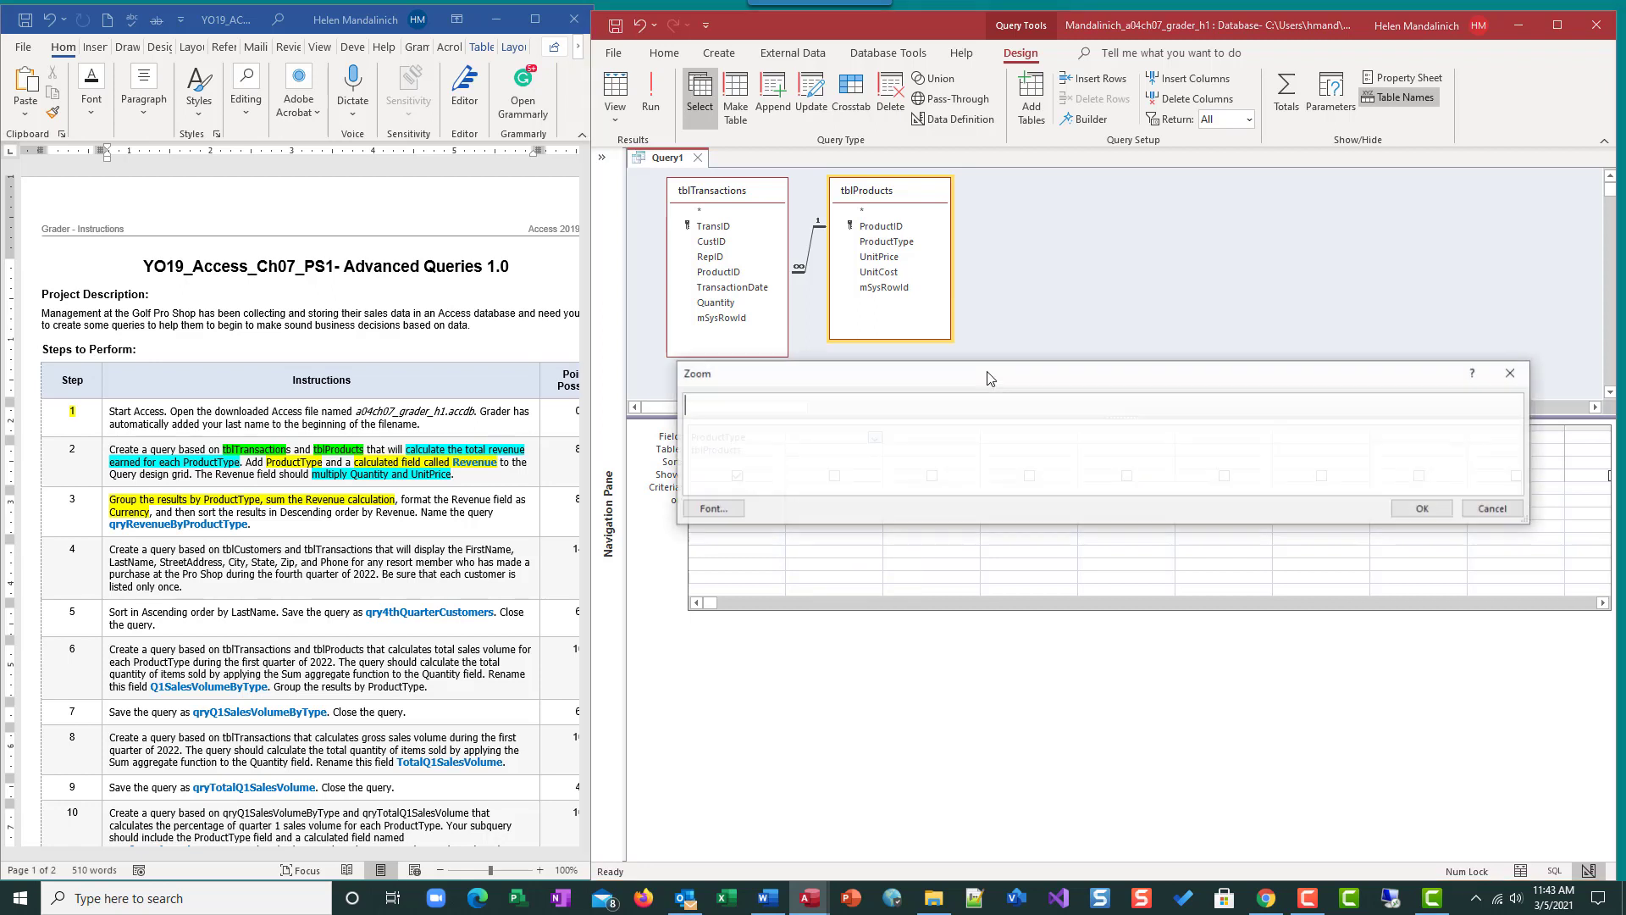
left_click(711, 508)
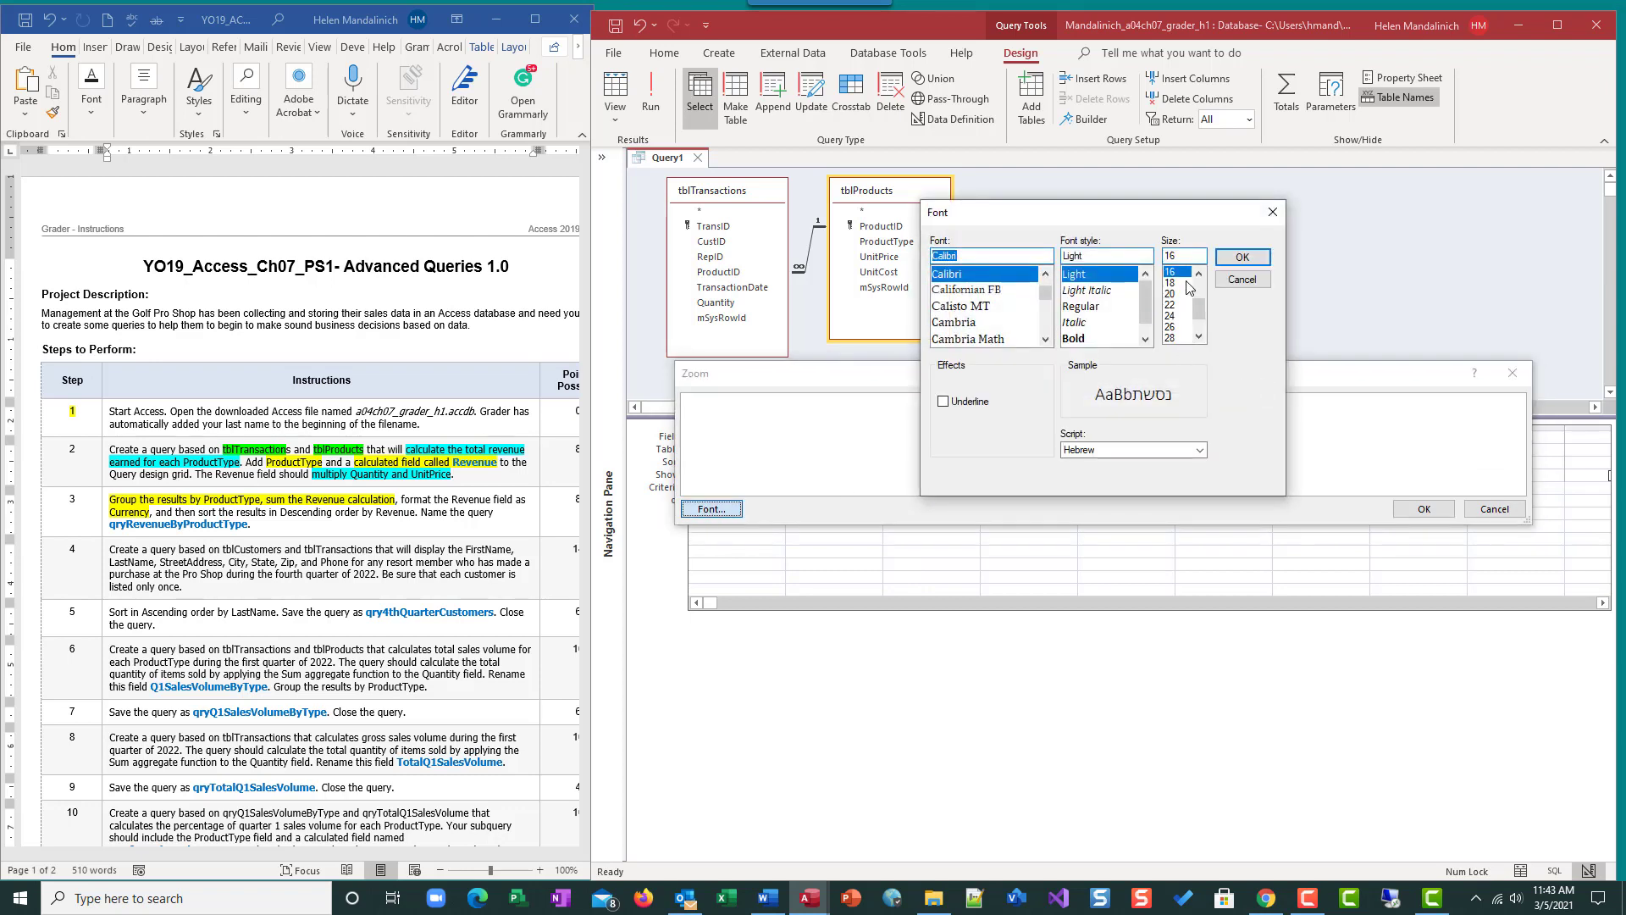
left_click(1242, 257)
left_click(845, 418)
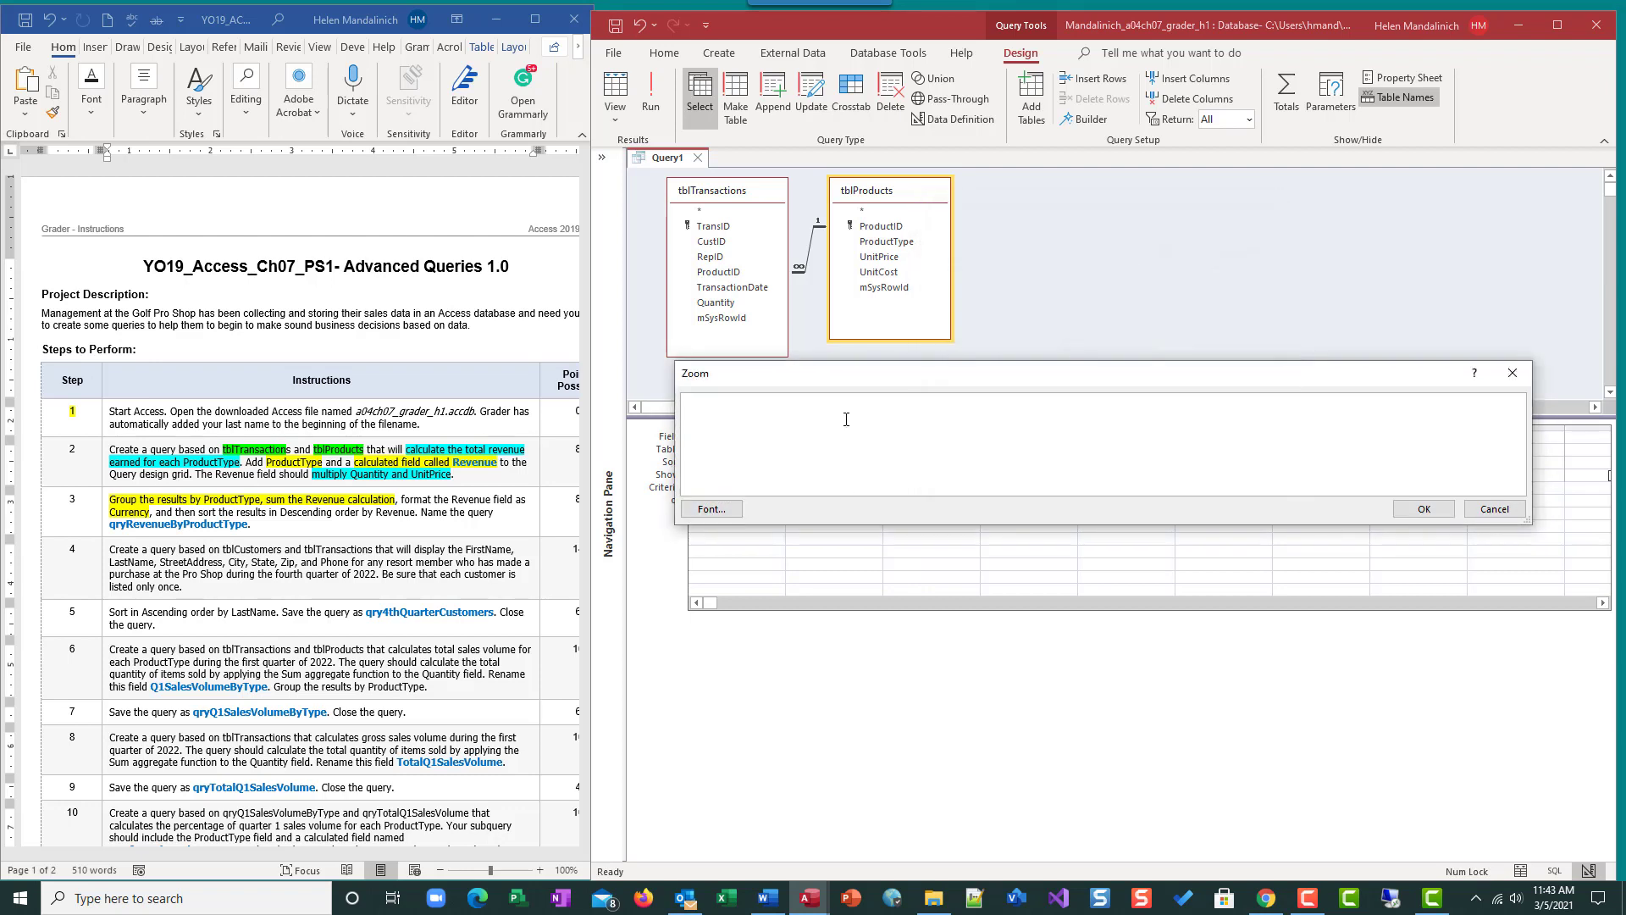
type("Revenue:")
type("[Quantity]*[UnitPrice]")
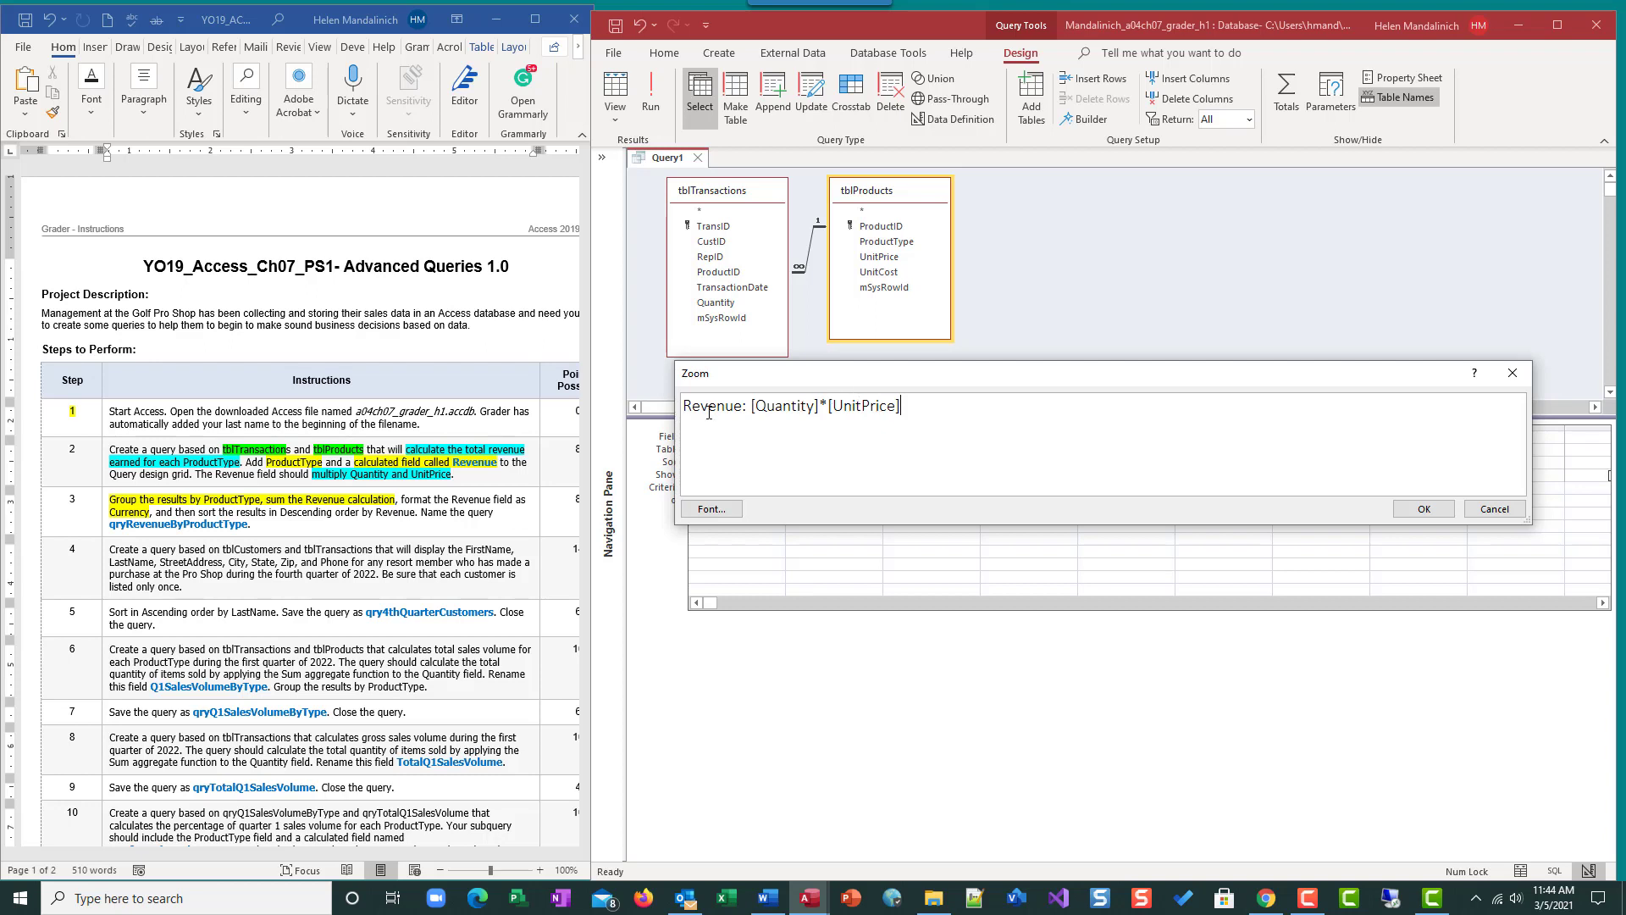
left_click(1421, 509)
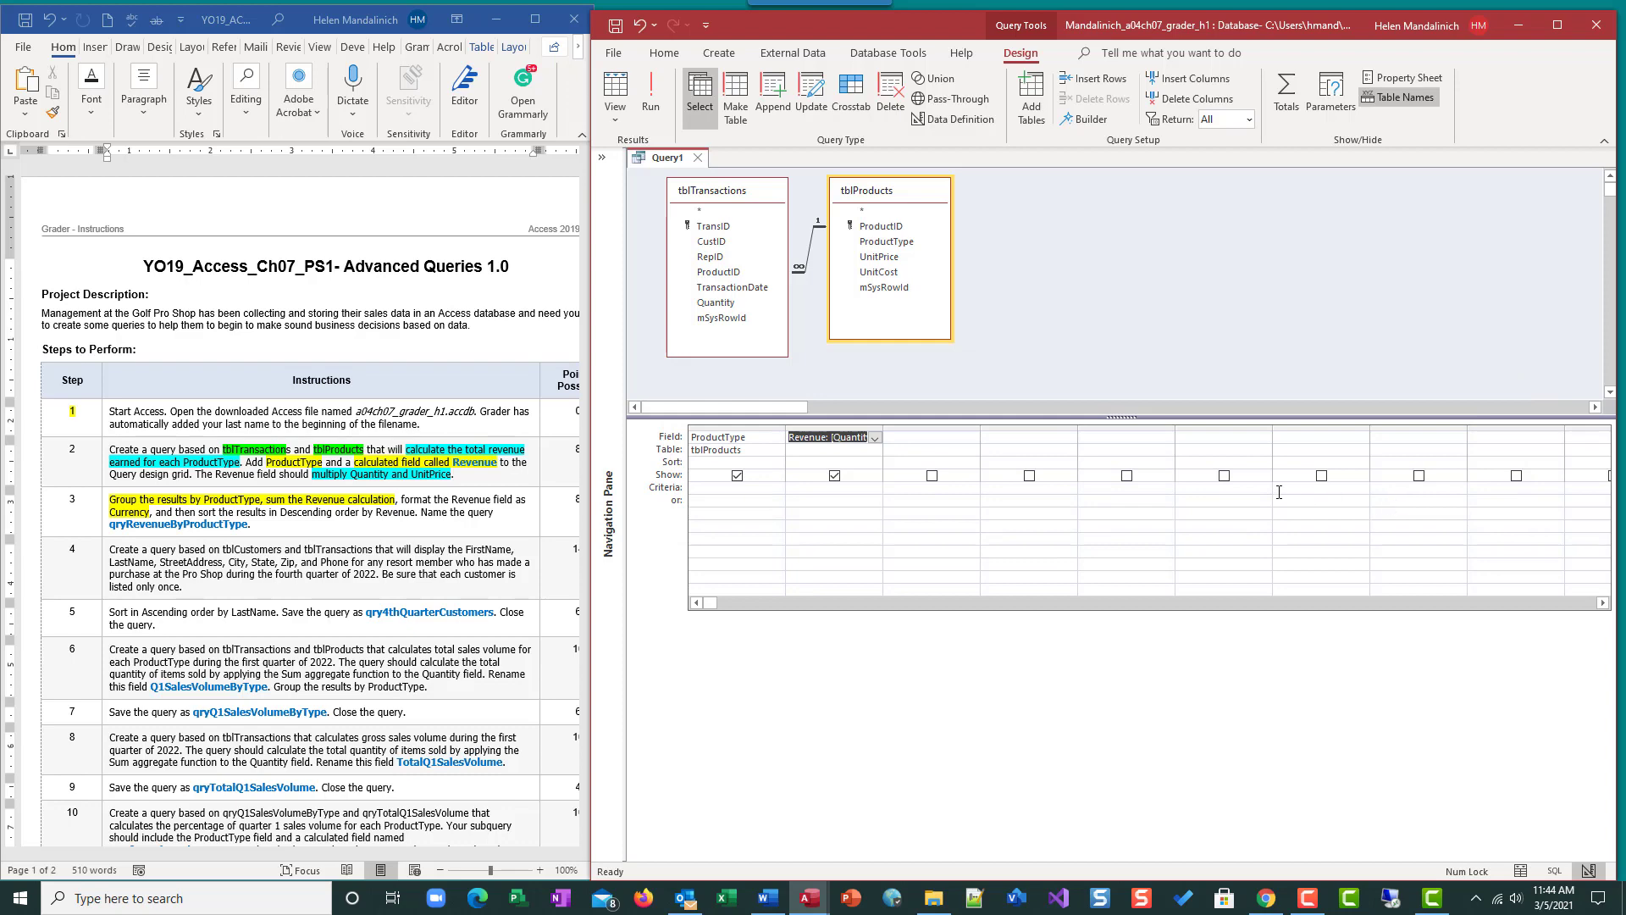
- Run the query to check the ProductType and Revenue records, and return to Design view
left_click(650, 91)
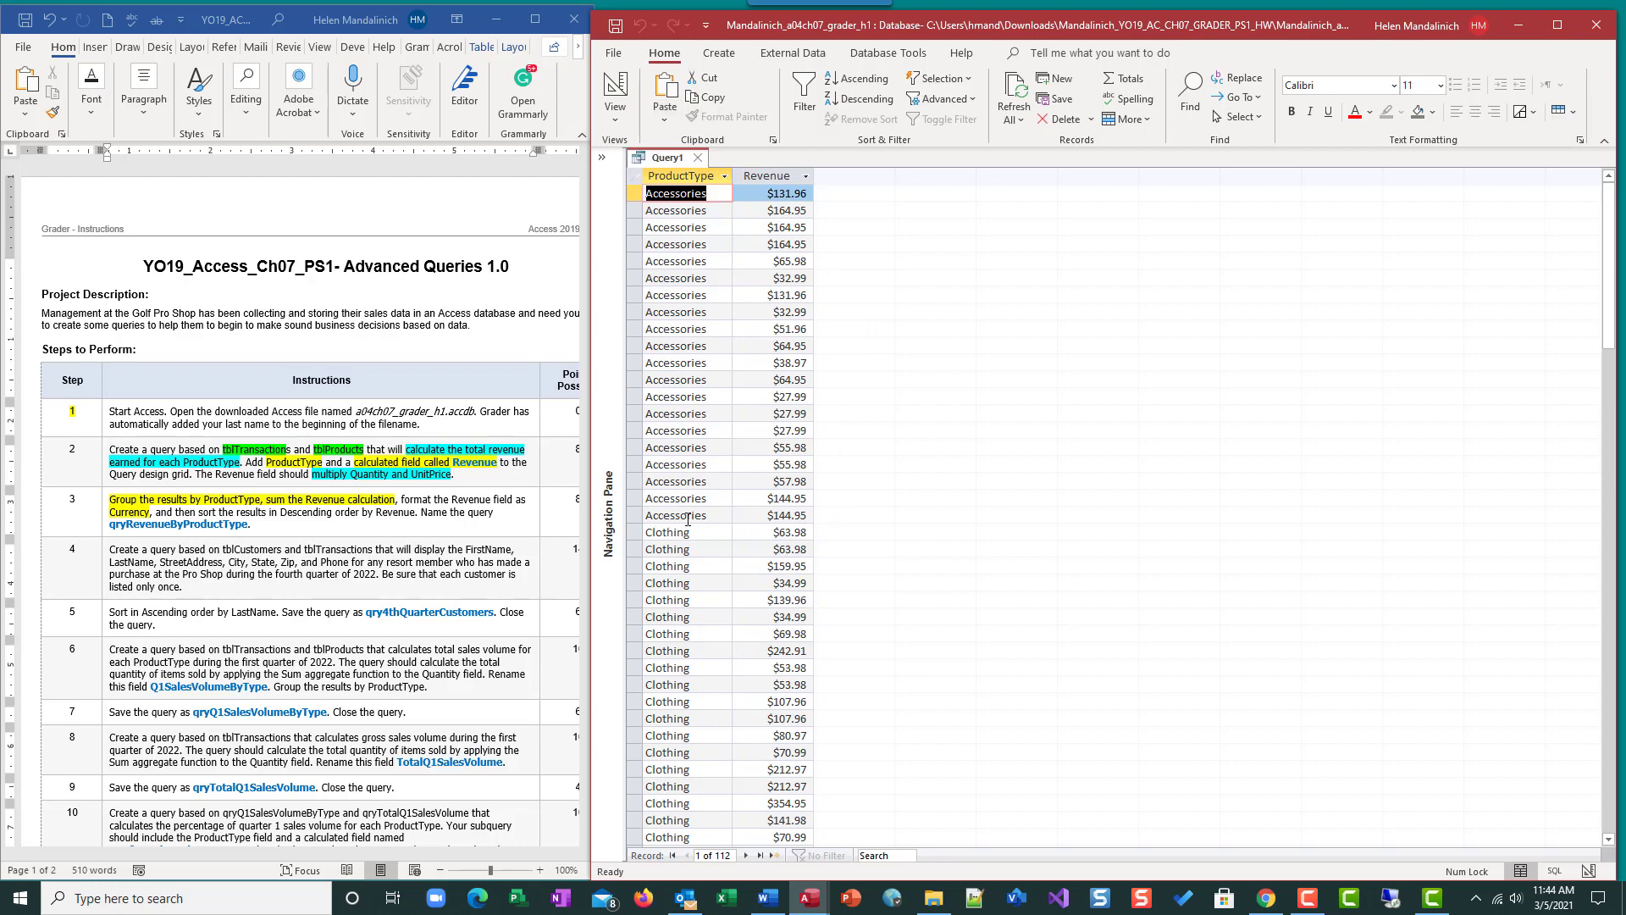
left_click(619, 111)
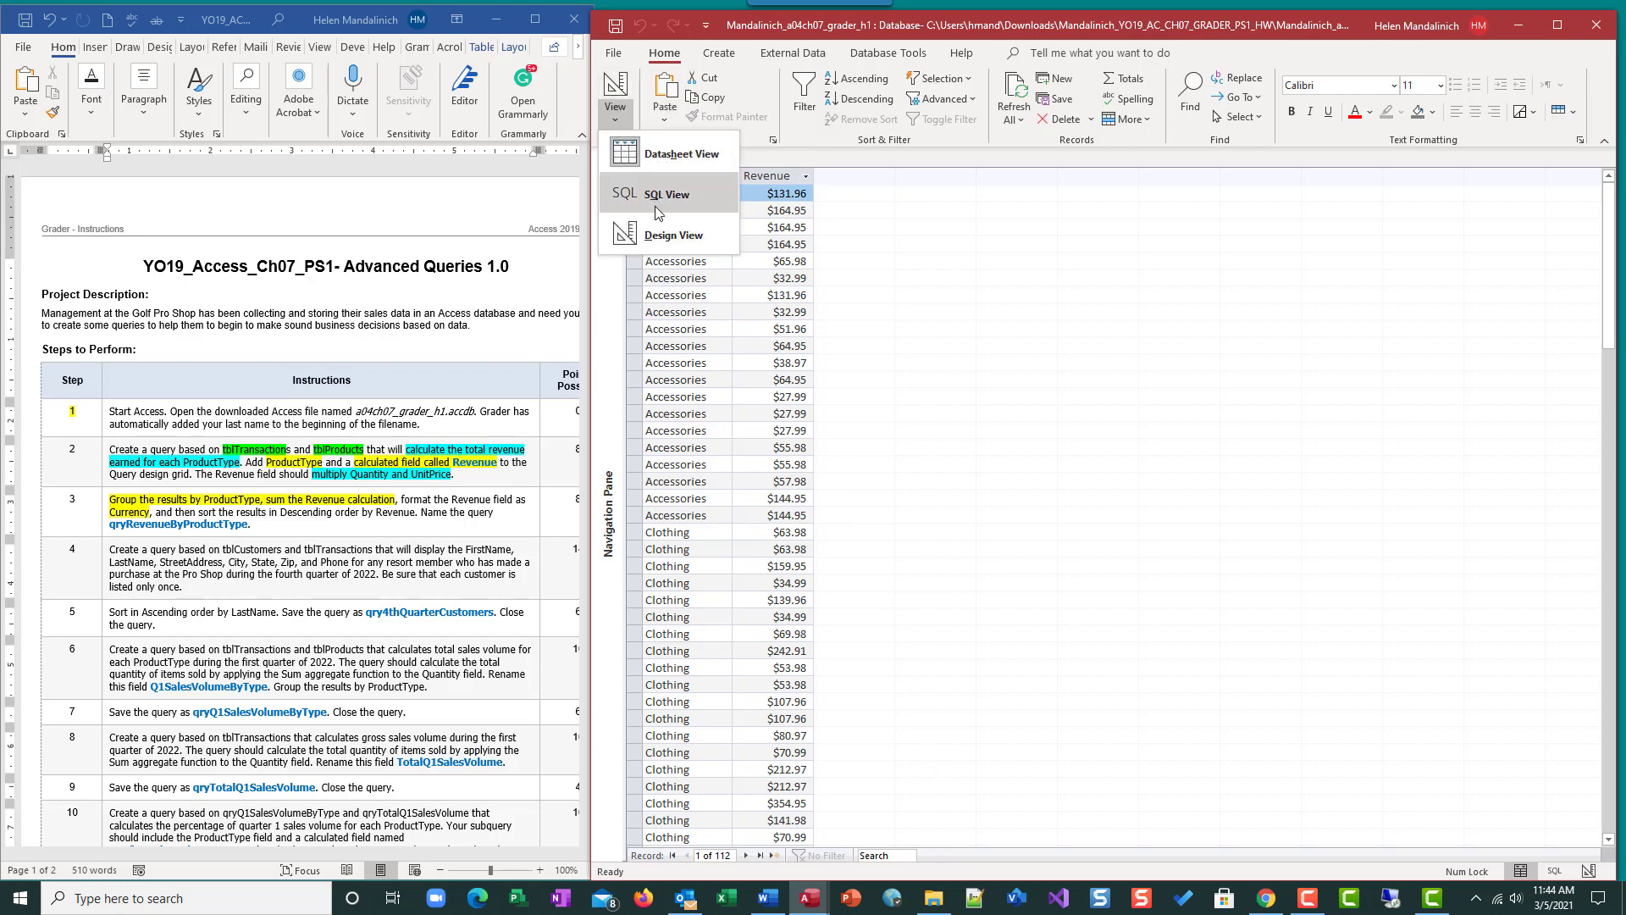
left_click(654, 242)
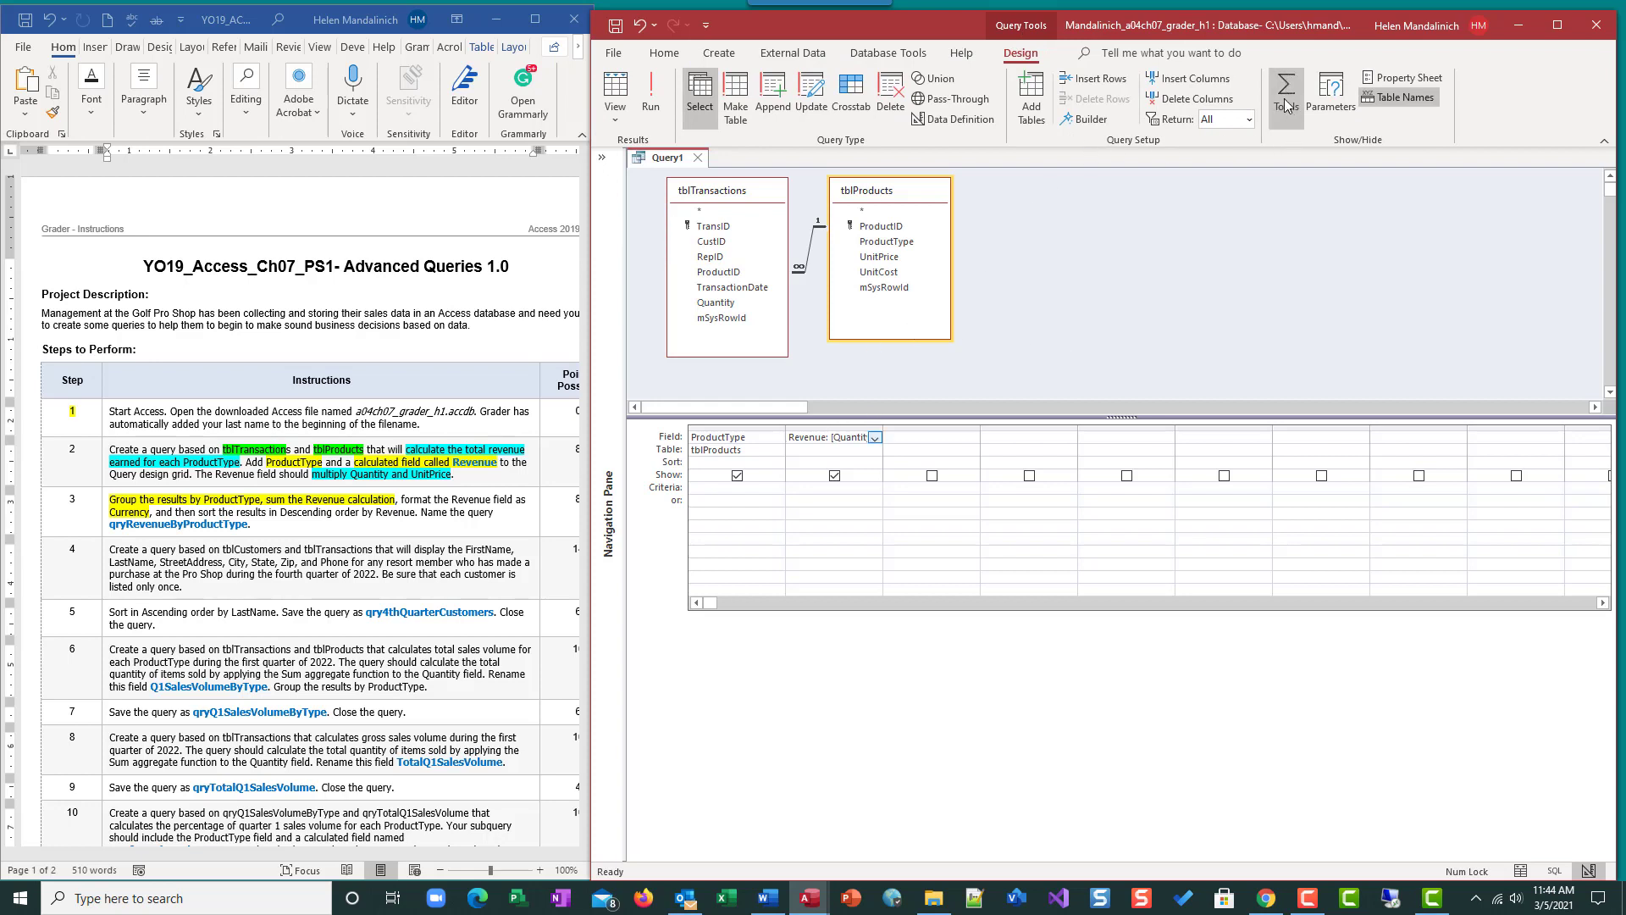
- Switch to the Word instructions and highlight step number 2 in yellow
double_click(72, 453)
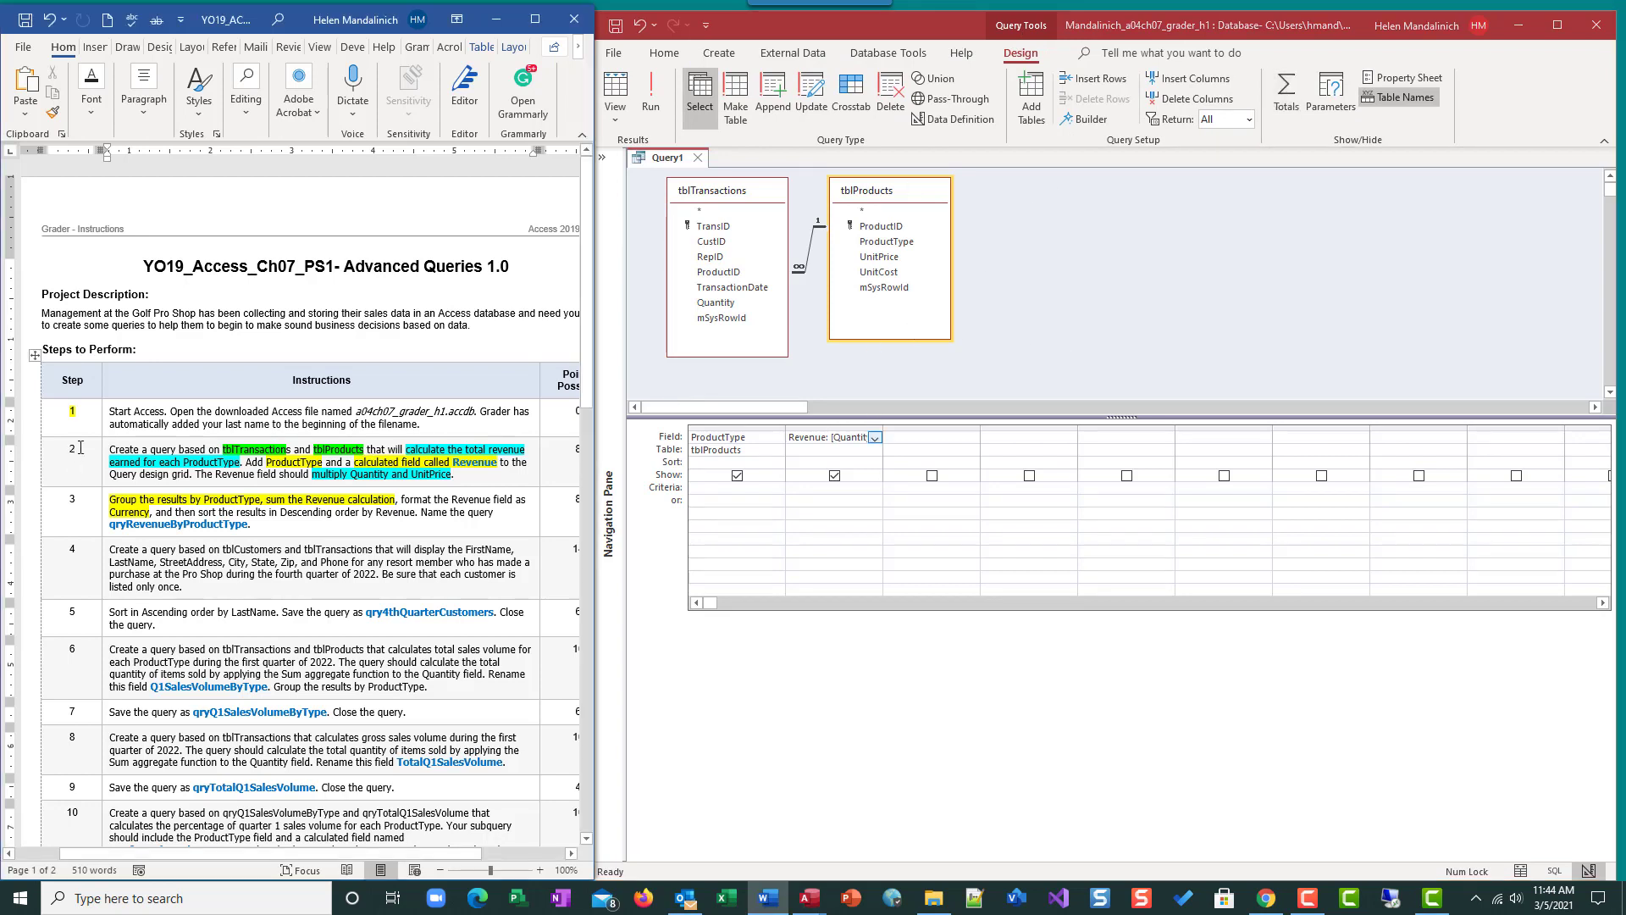
left_click(133, 416)
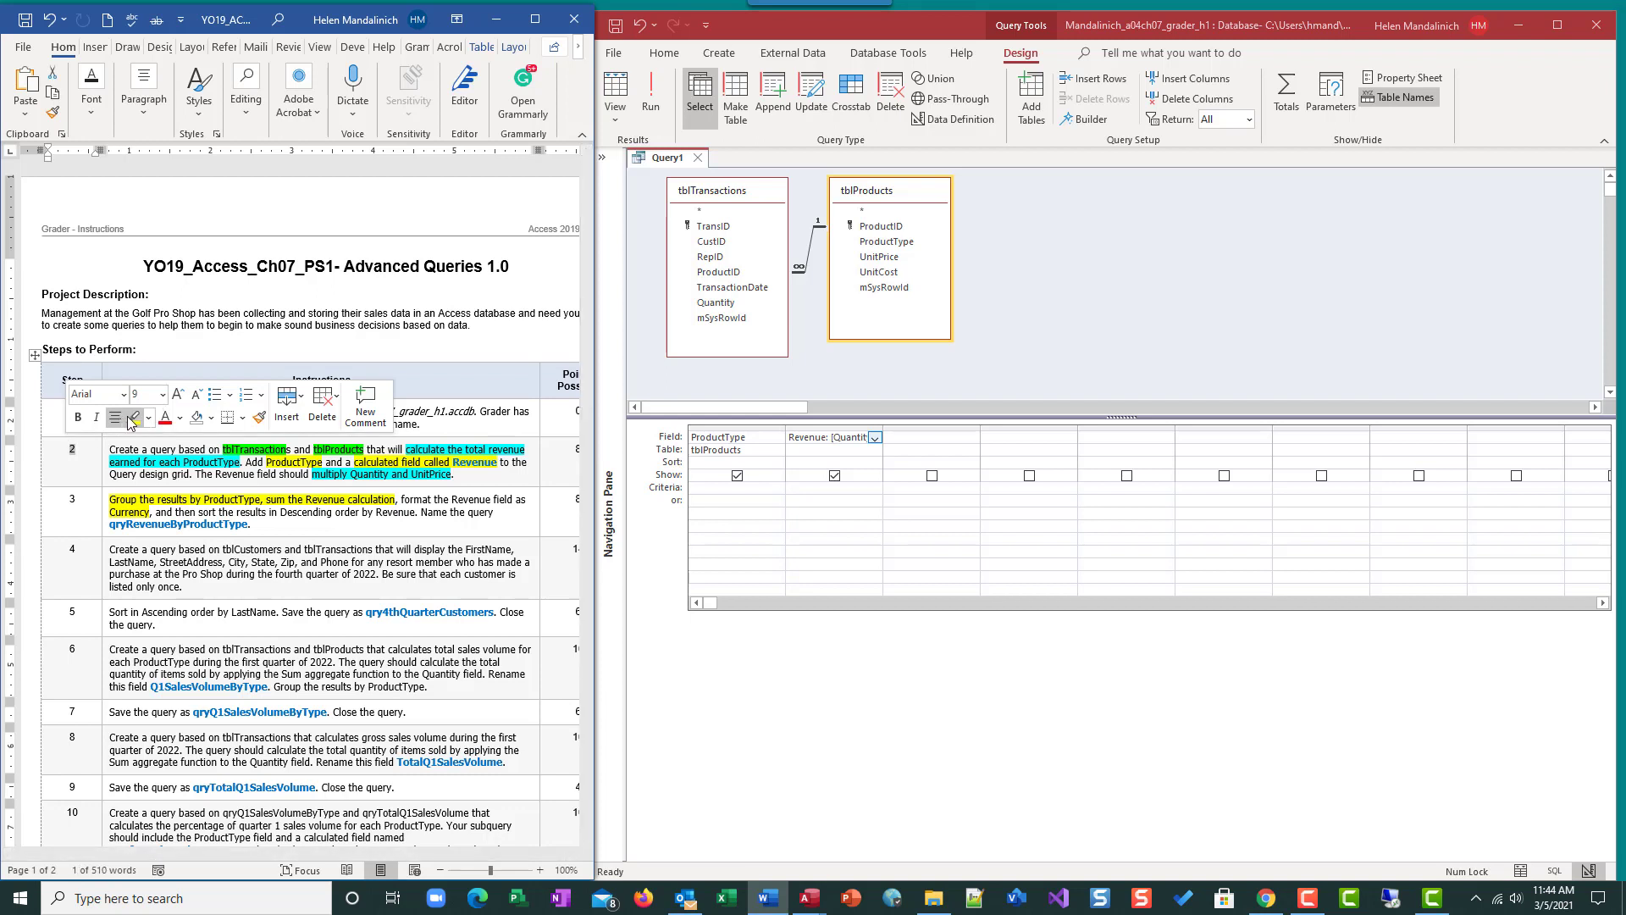
- Back in the Access query, turn on totals, grouping by ProductType and summing the Revenue field
left_click(1292, 100)
left_click(1294, 101)
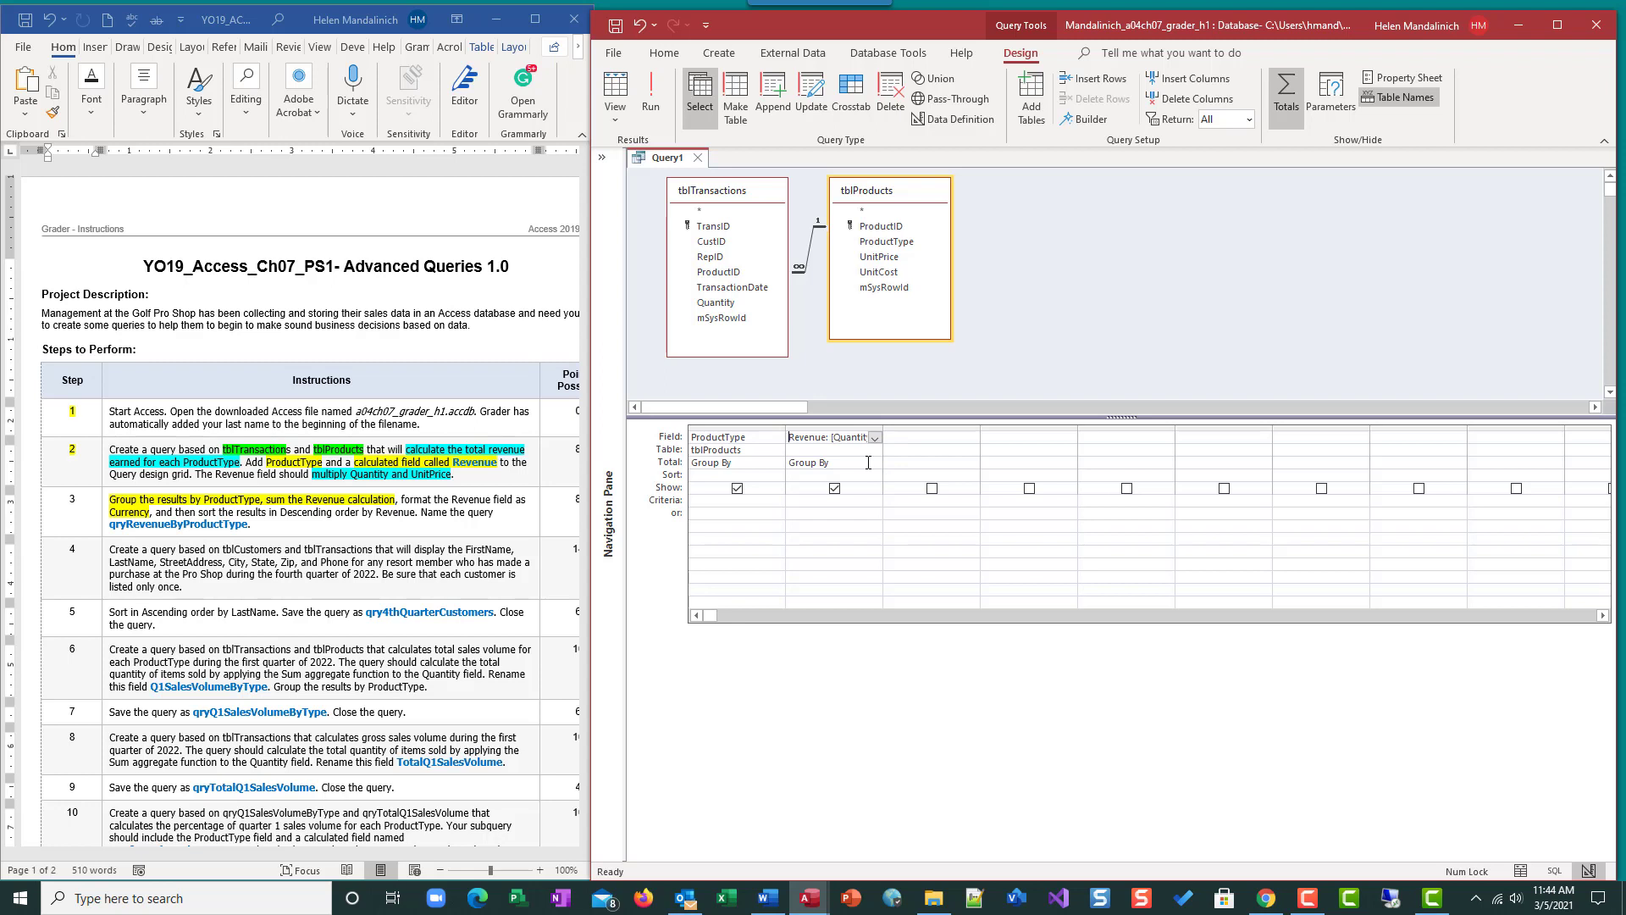
left_click(869, 462)
left_click(875, 463)
left_click(835, 486)
- Format the Revenue field as Currency
left_click(828, 437)
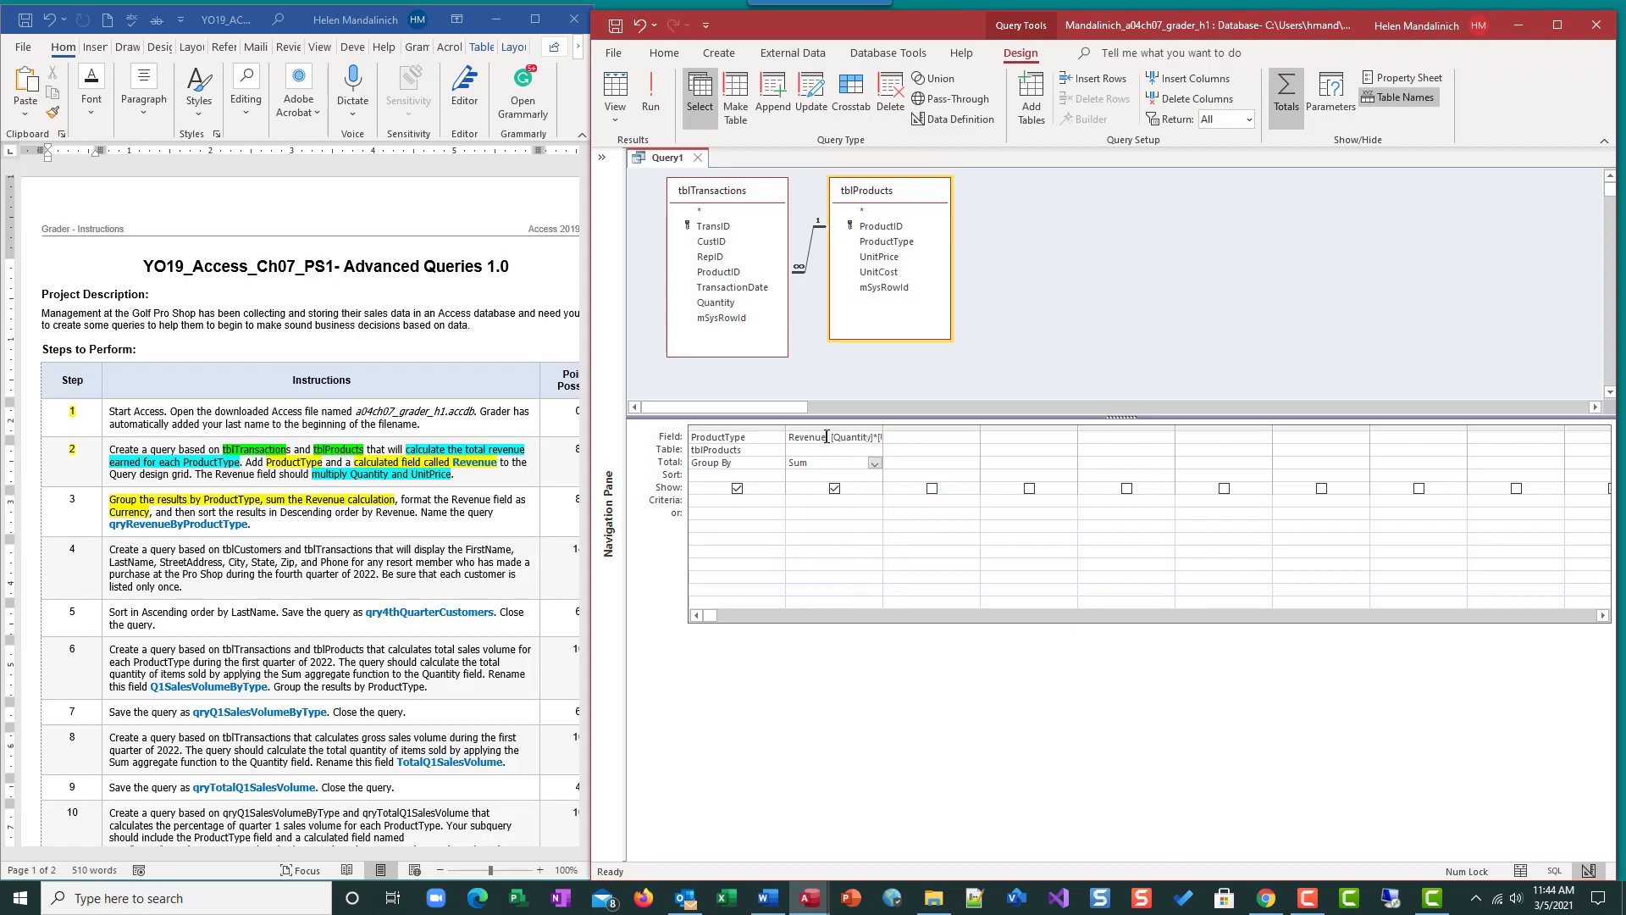
left_click(1400, 83)
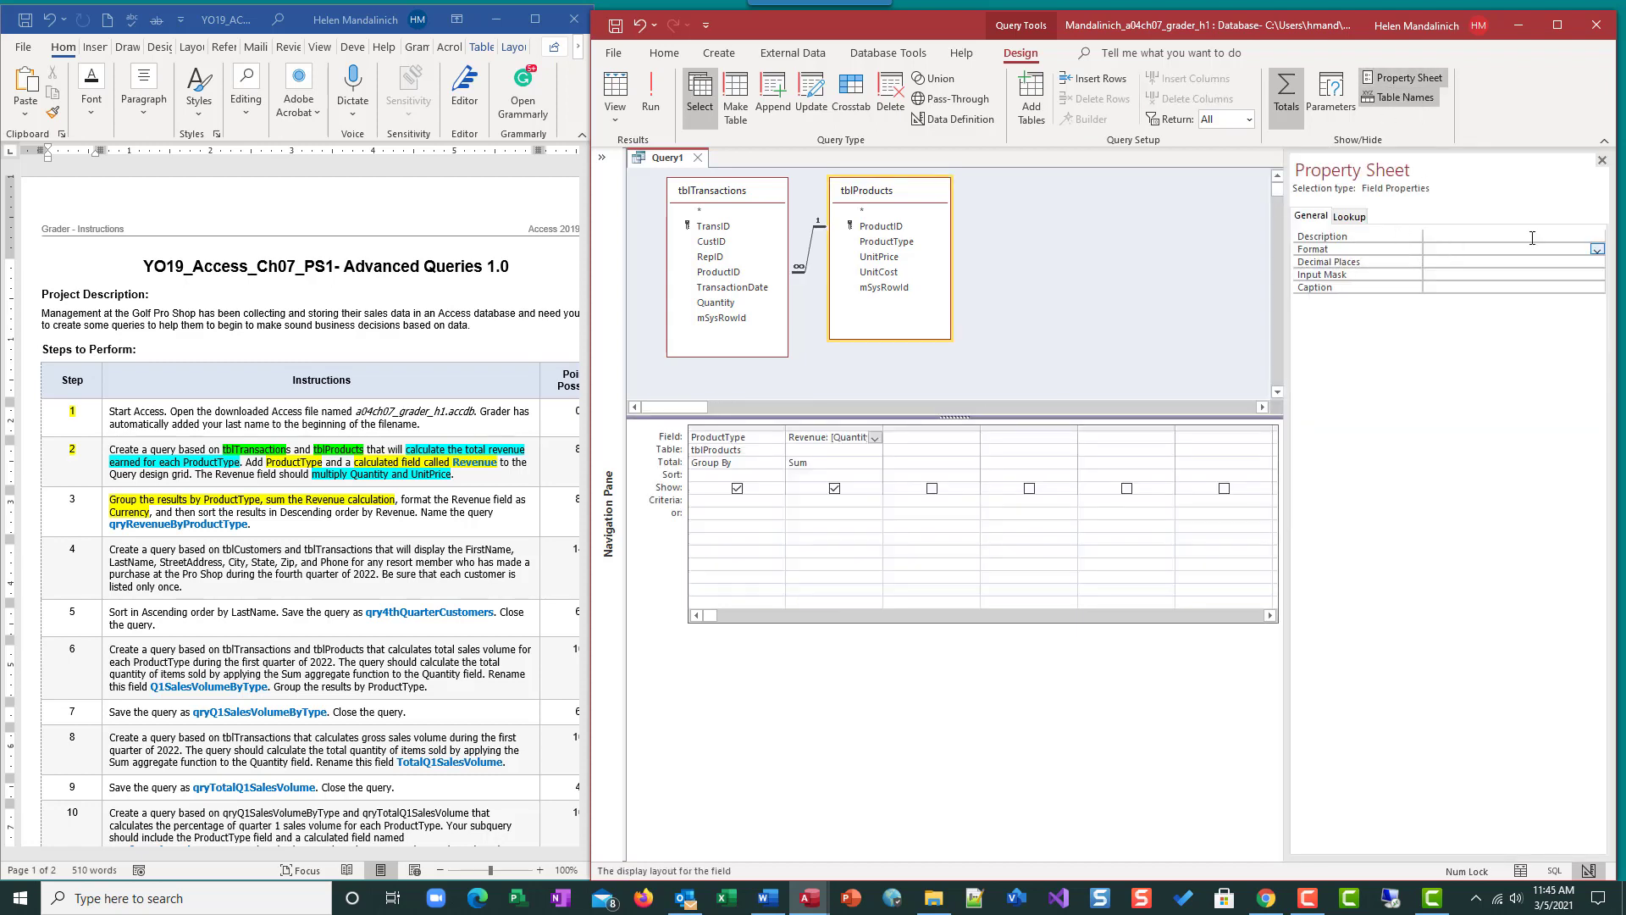
left_click(1597, 249)
left_click(1427, 275)
left_click(1602, 160)
- Run the totals query and save it as qryRevenuByProductType
left_click(650, 93)
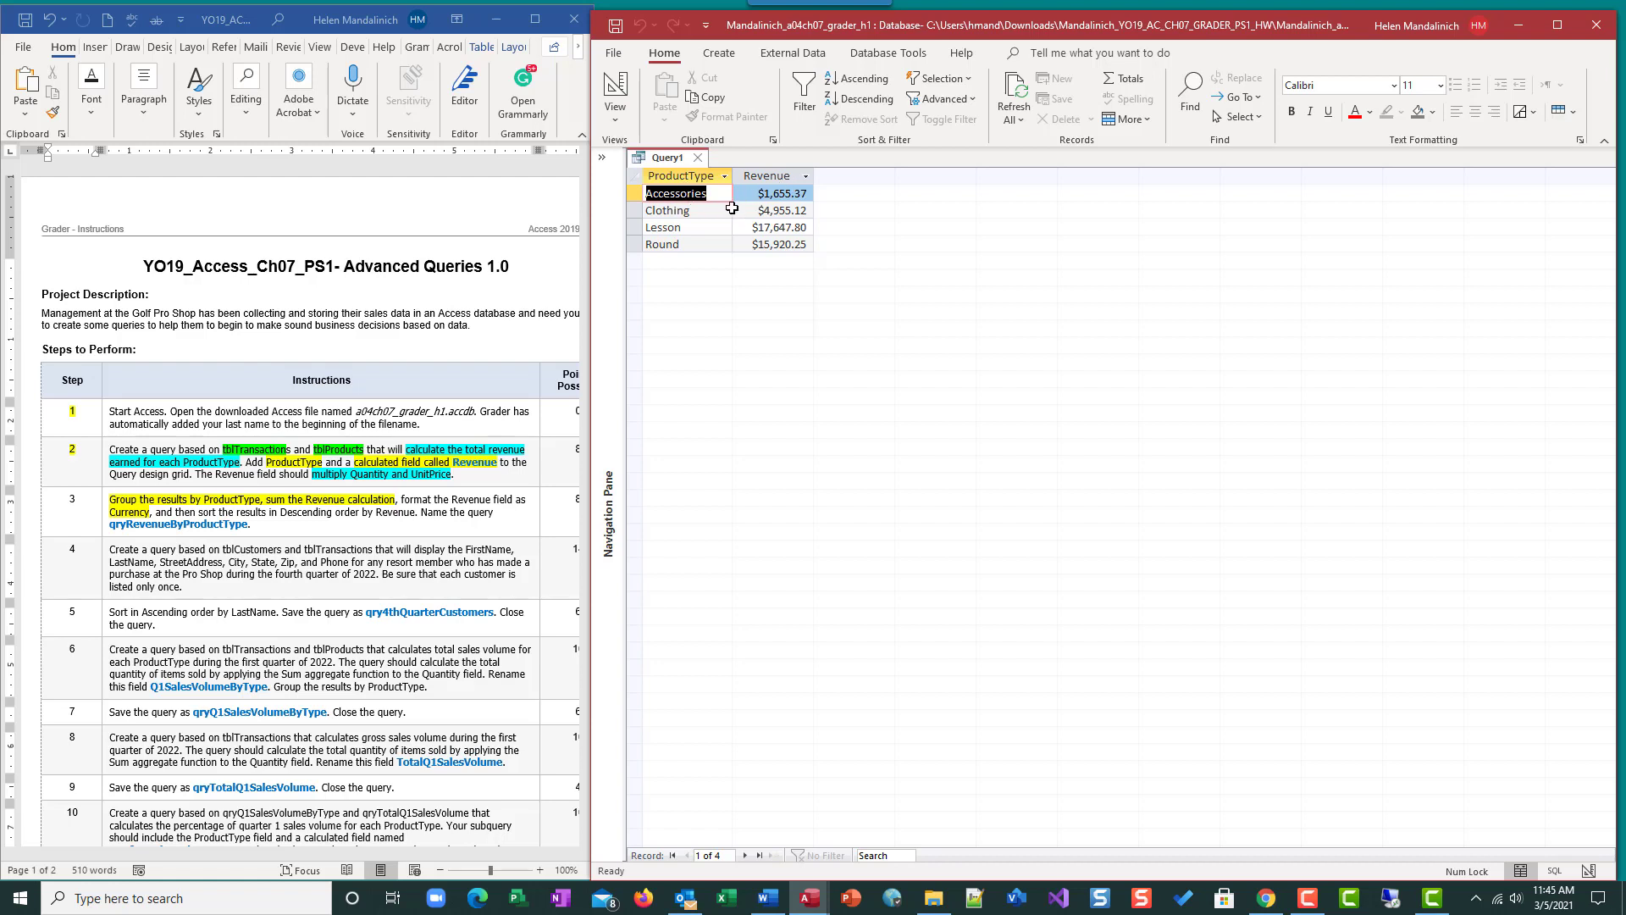
left_click(616, 27)
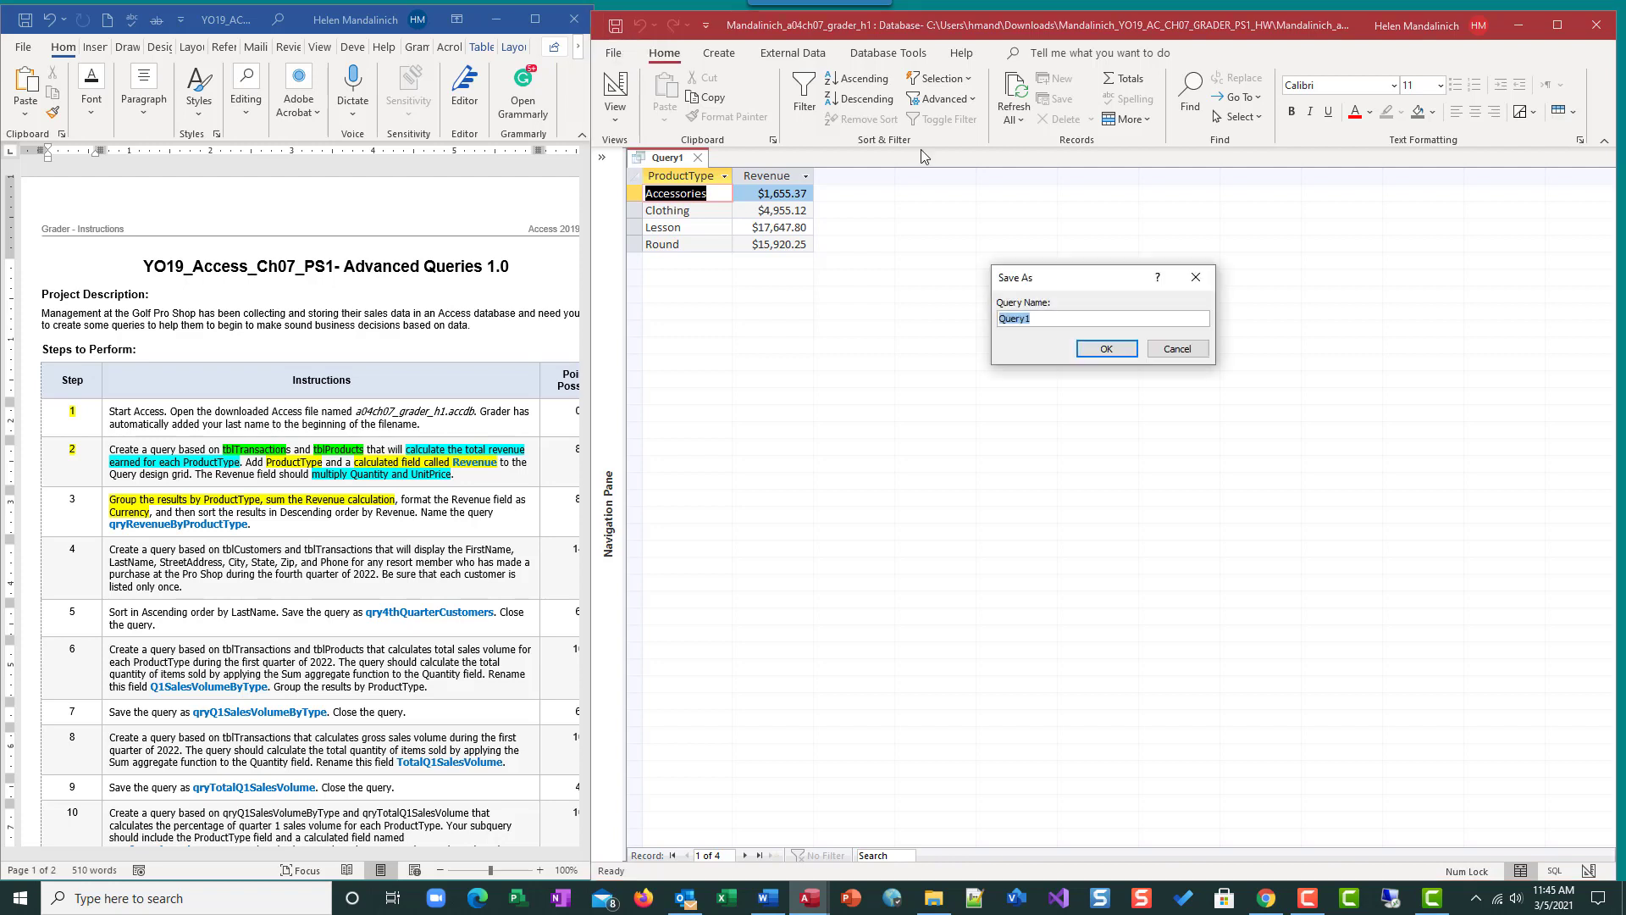
type("qry")
type("Reven")
type("ue")
type("ByProductType")
left_click(1111, 348)
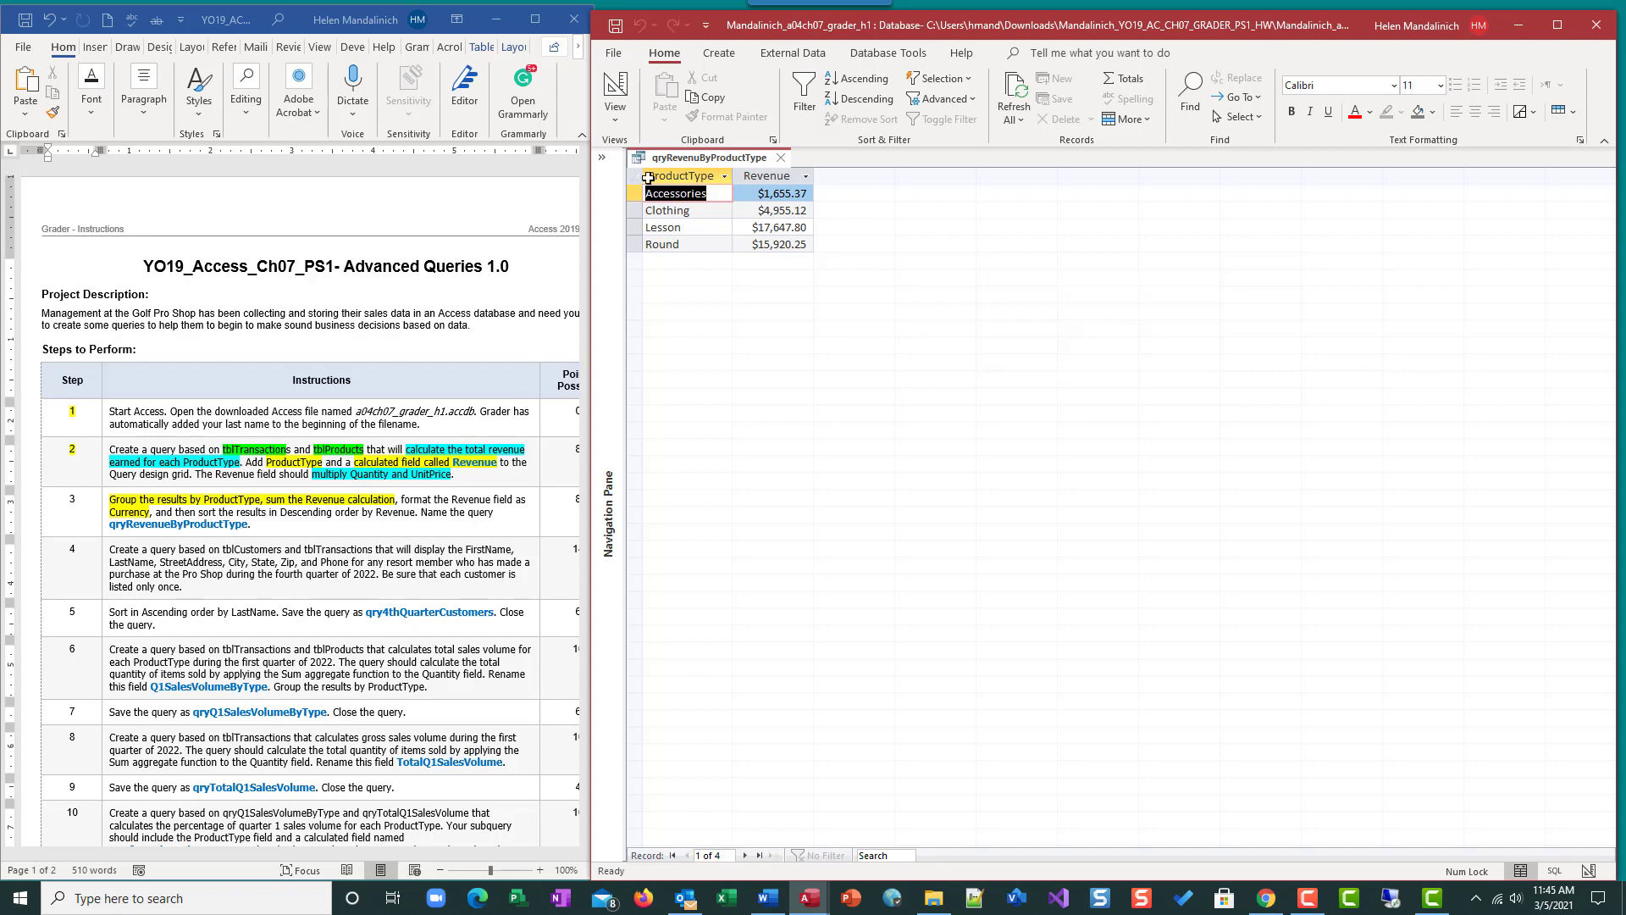
- Sort the query's Revenue field in Descending order, then close the query after running it
left_click(615, 115)
left_click(663, 240)
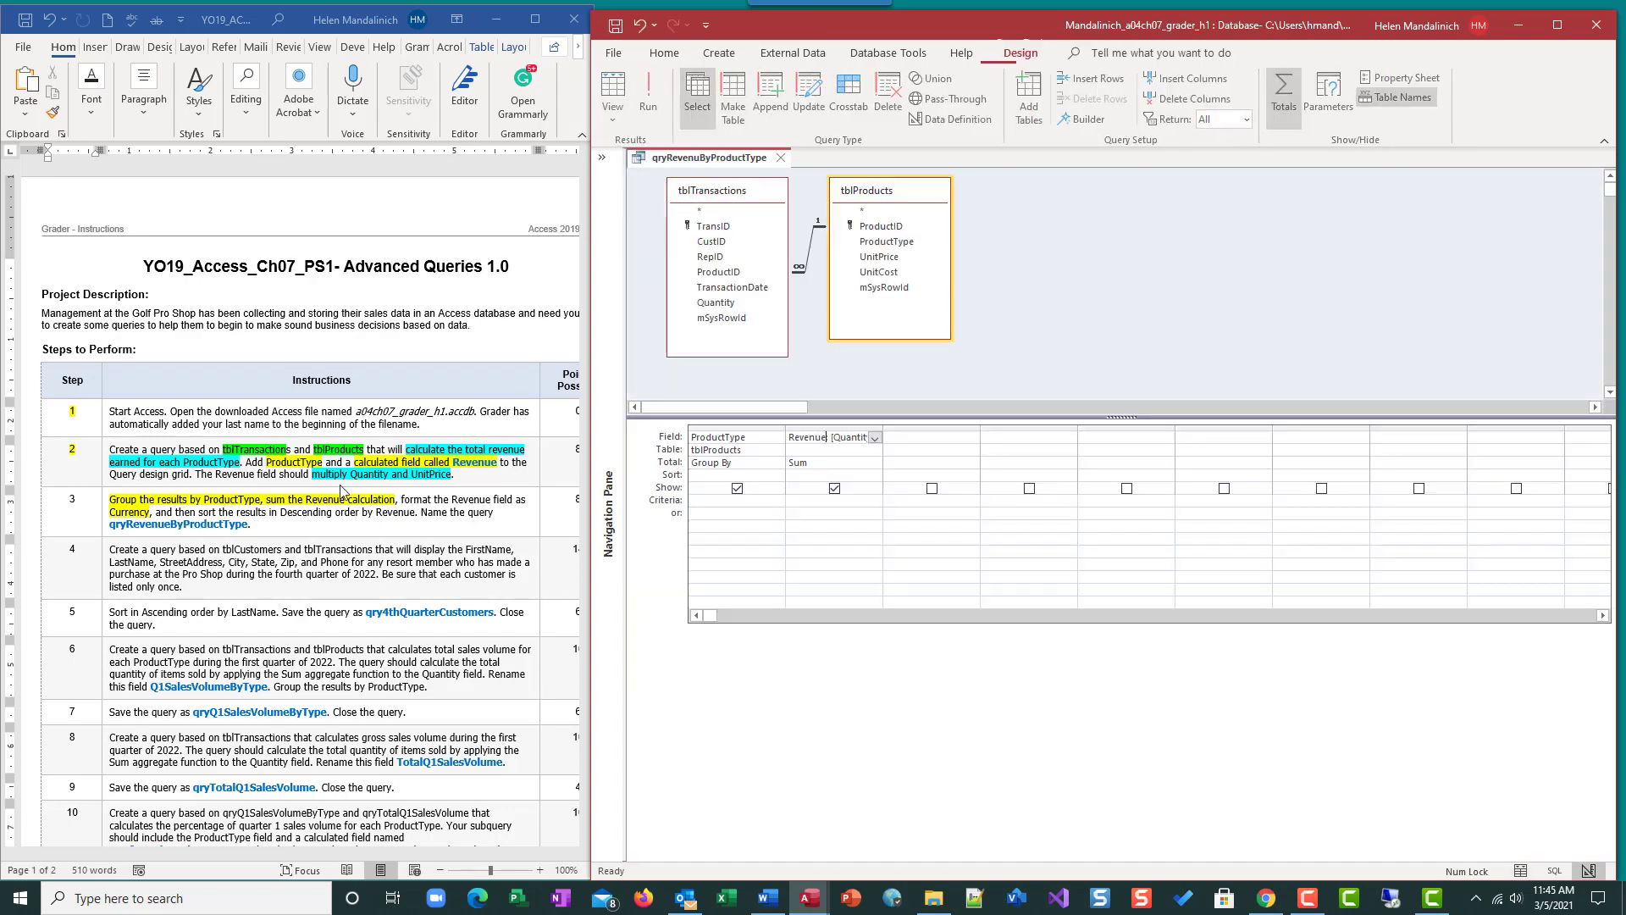
left_click(827, 437)
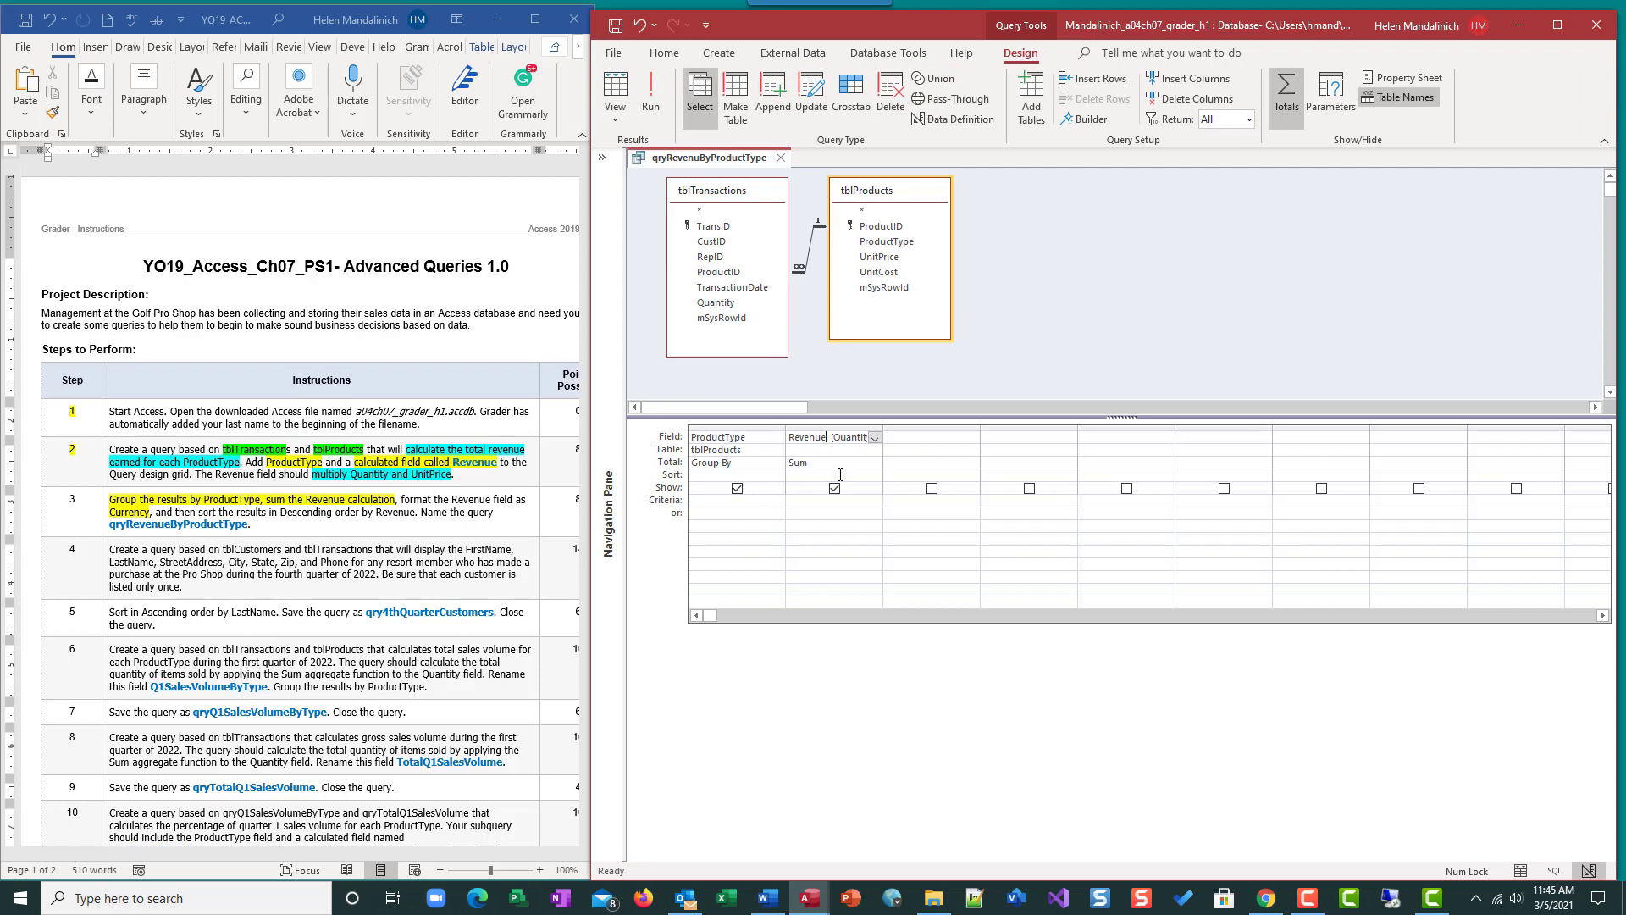
type(":")
left_click(874, 476)
left_click(875, 477)
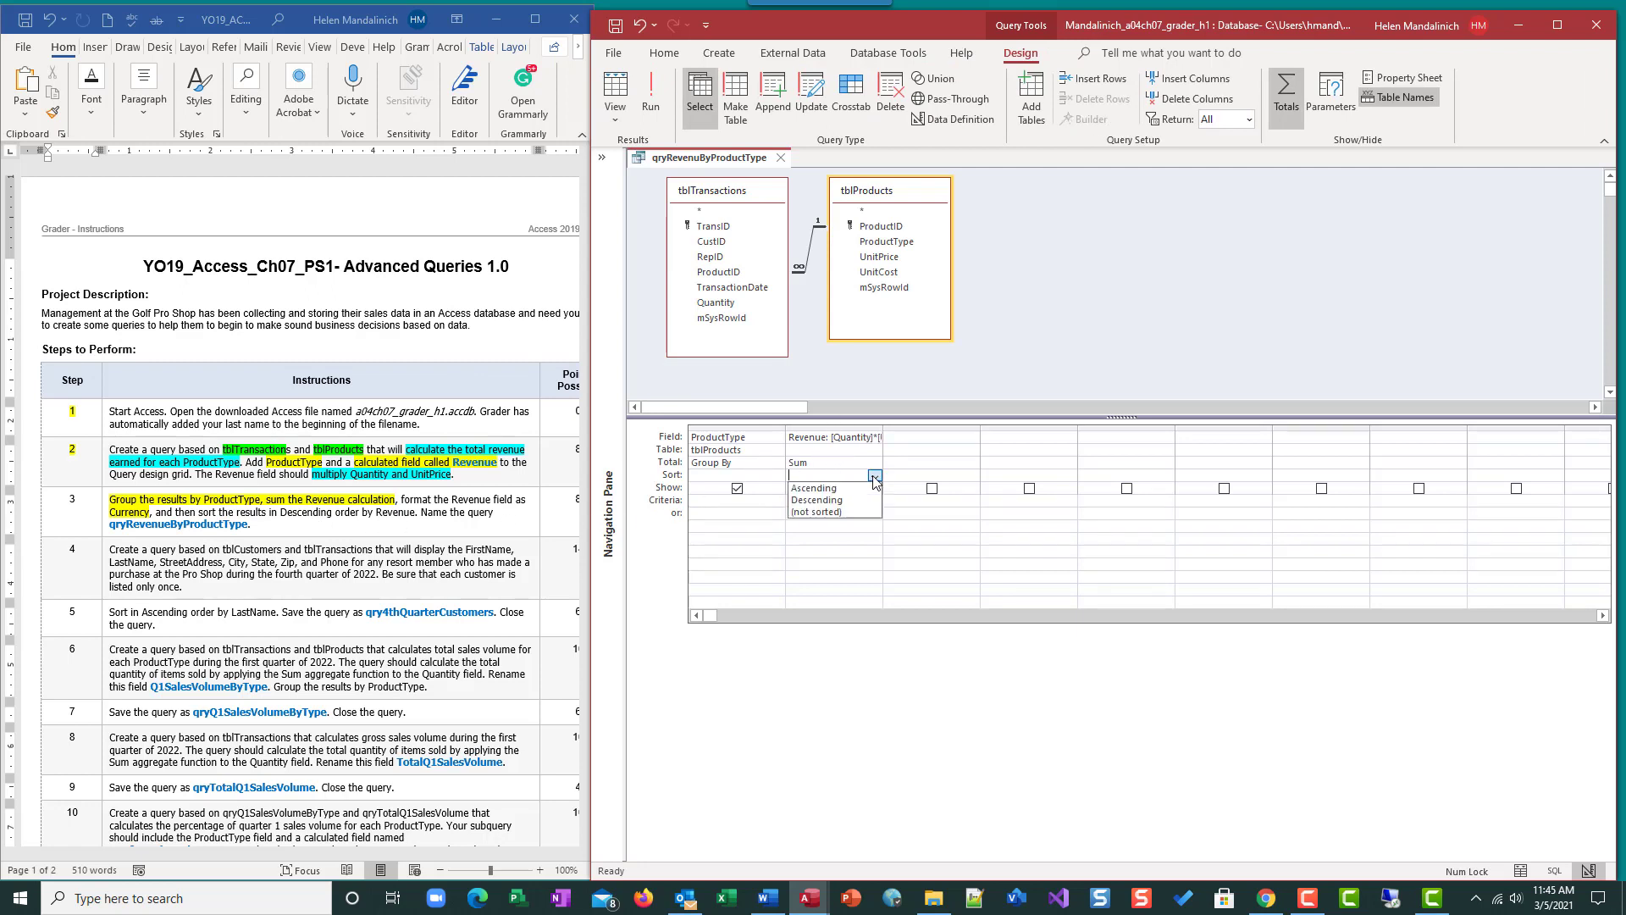
left_click(826, 500)
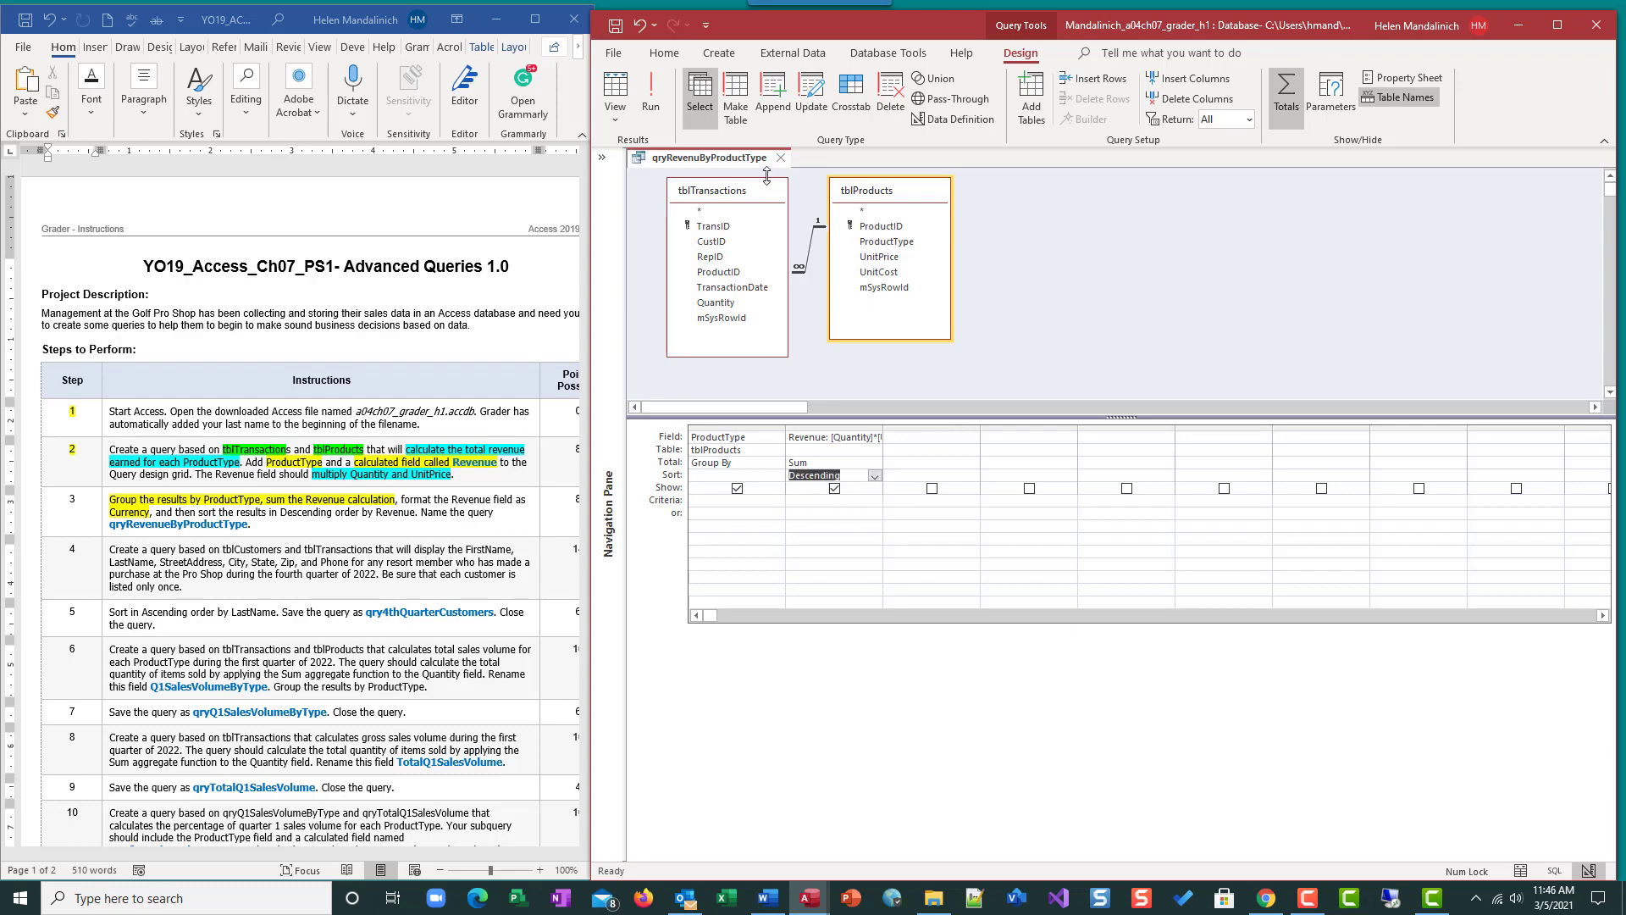
left_click(651, 93)
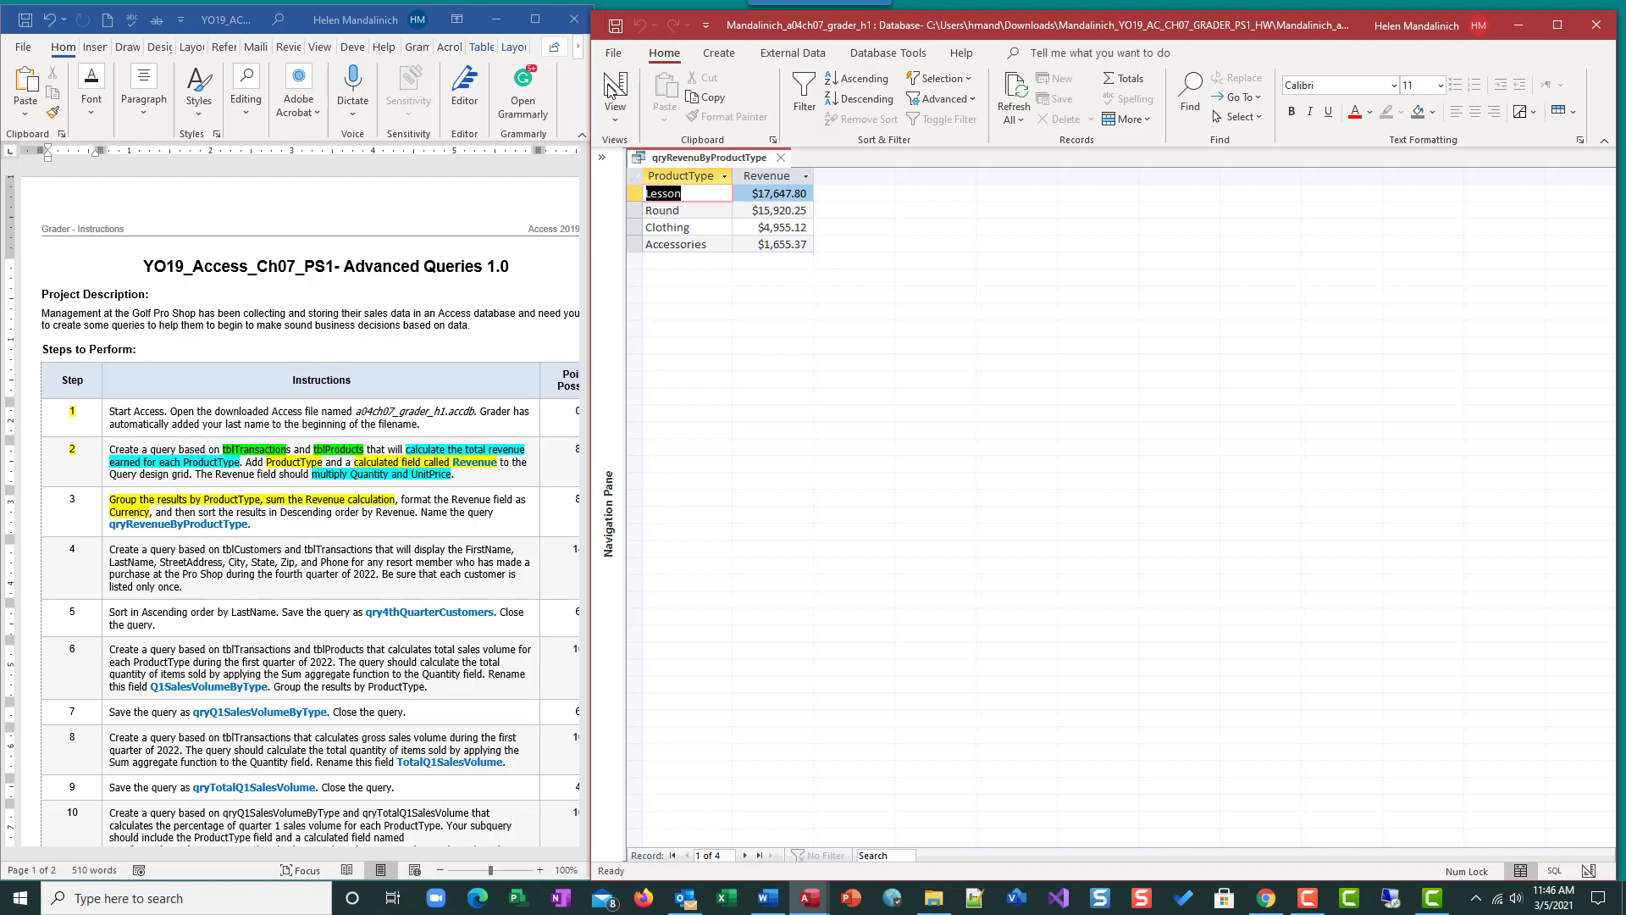
left_click(781, 159)
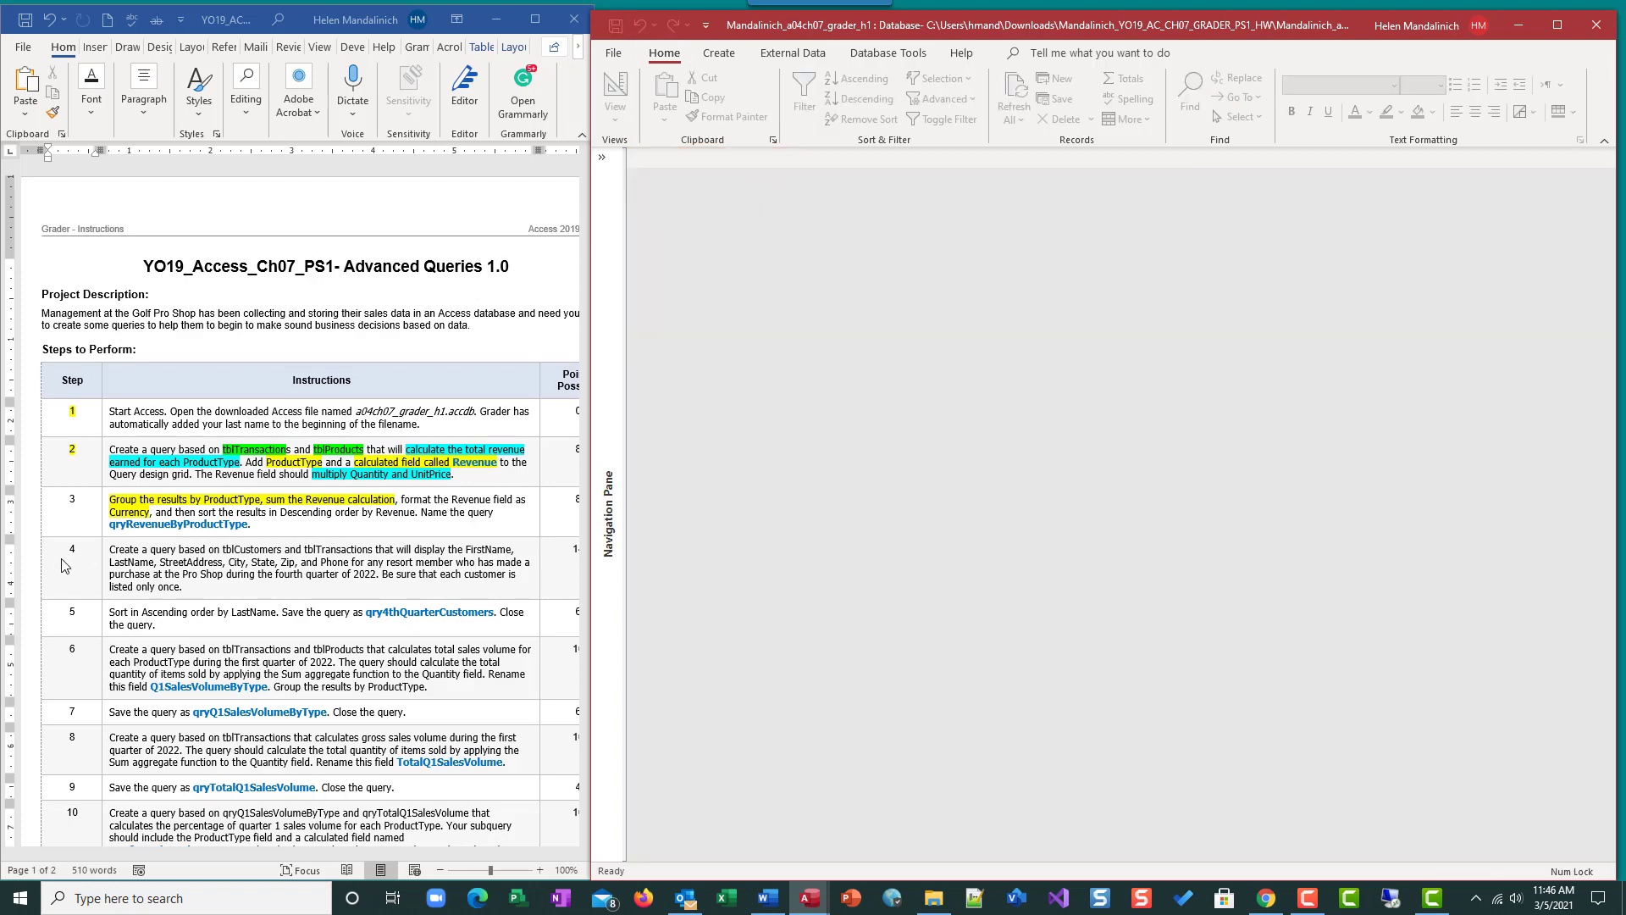
- In the Word instructions, highlight step number 3 and the word "member" in step 4 in yellow
double_click(84, 498)
left_click(131, 470)
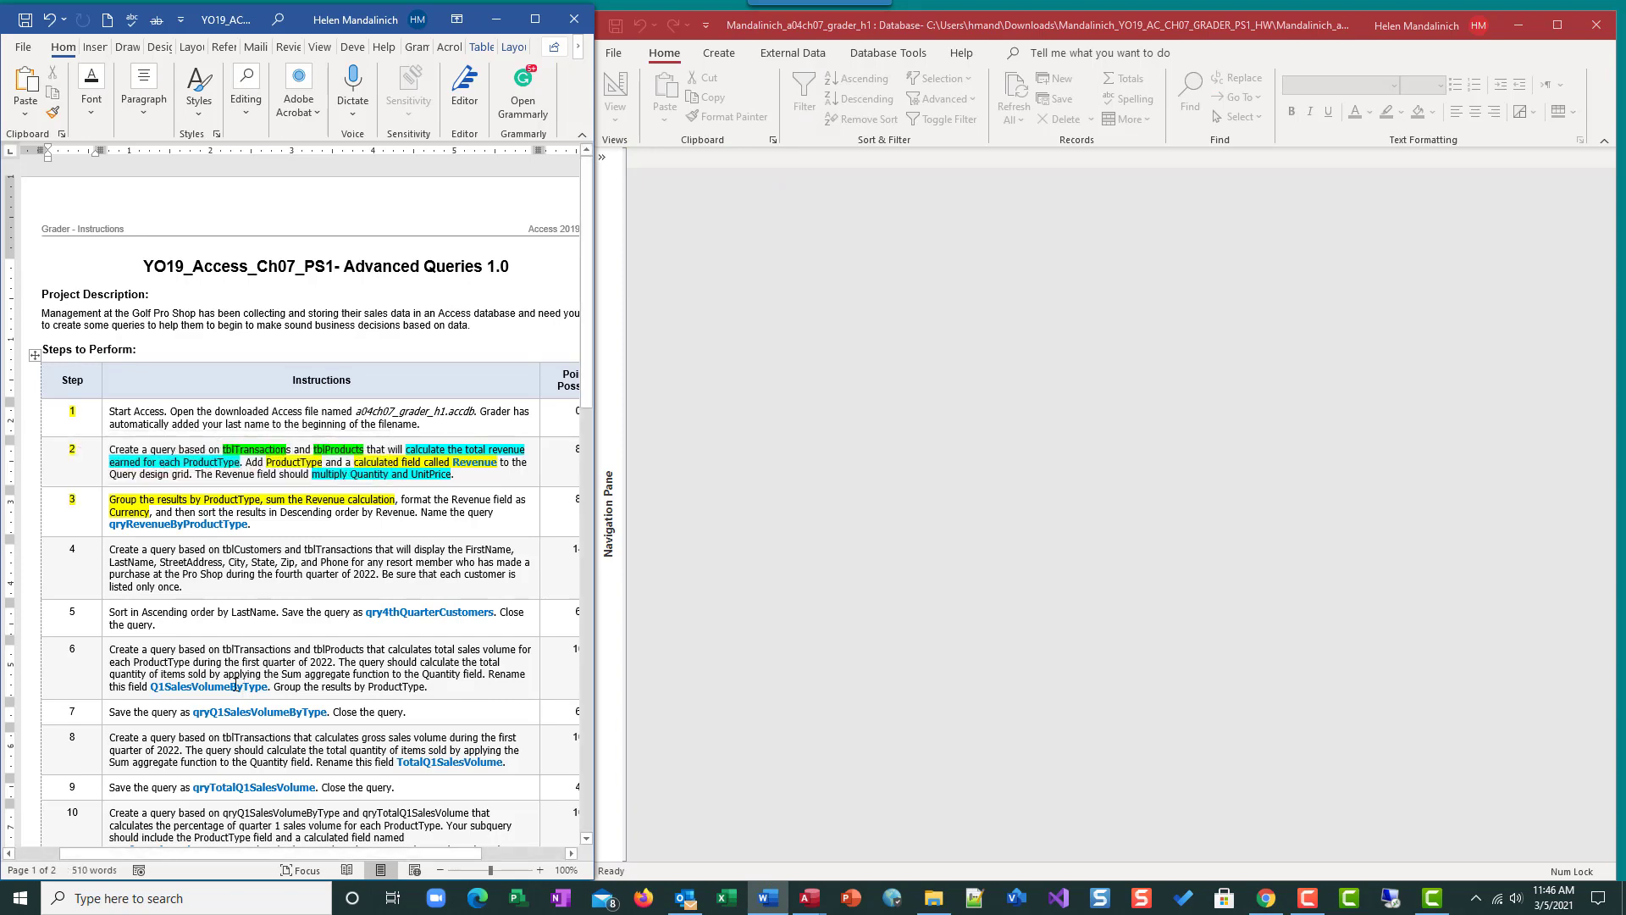
scroll(235, 686, "down", 2)
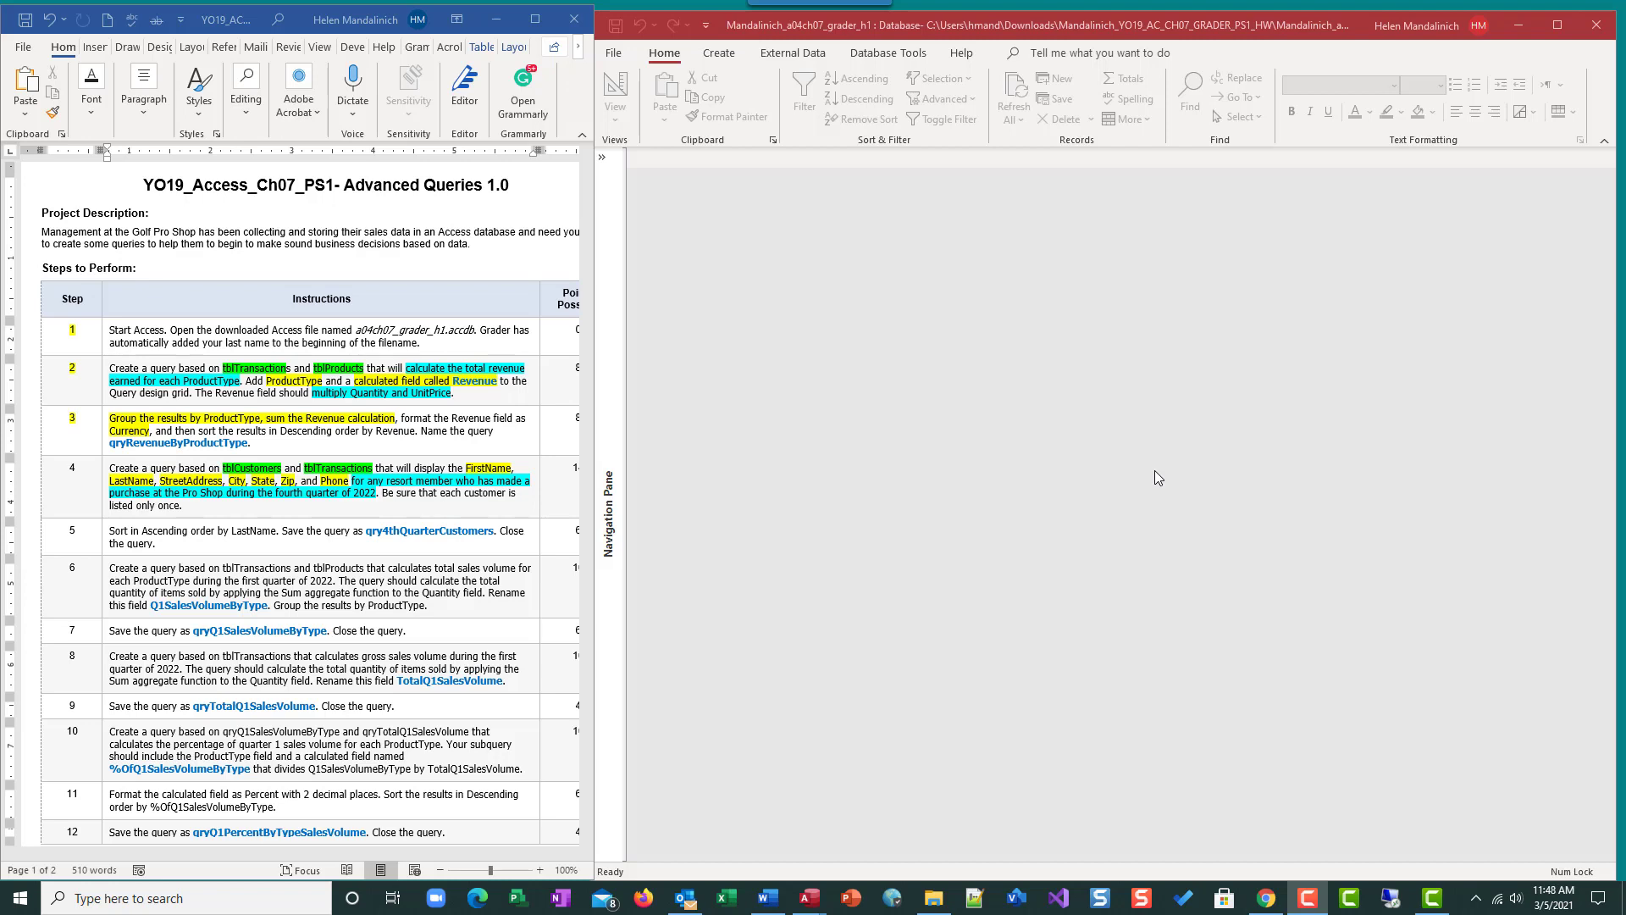
left_click(415, 481)
left_click_drag(415, 481, 454, 481)
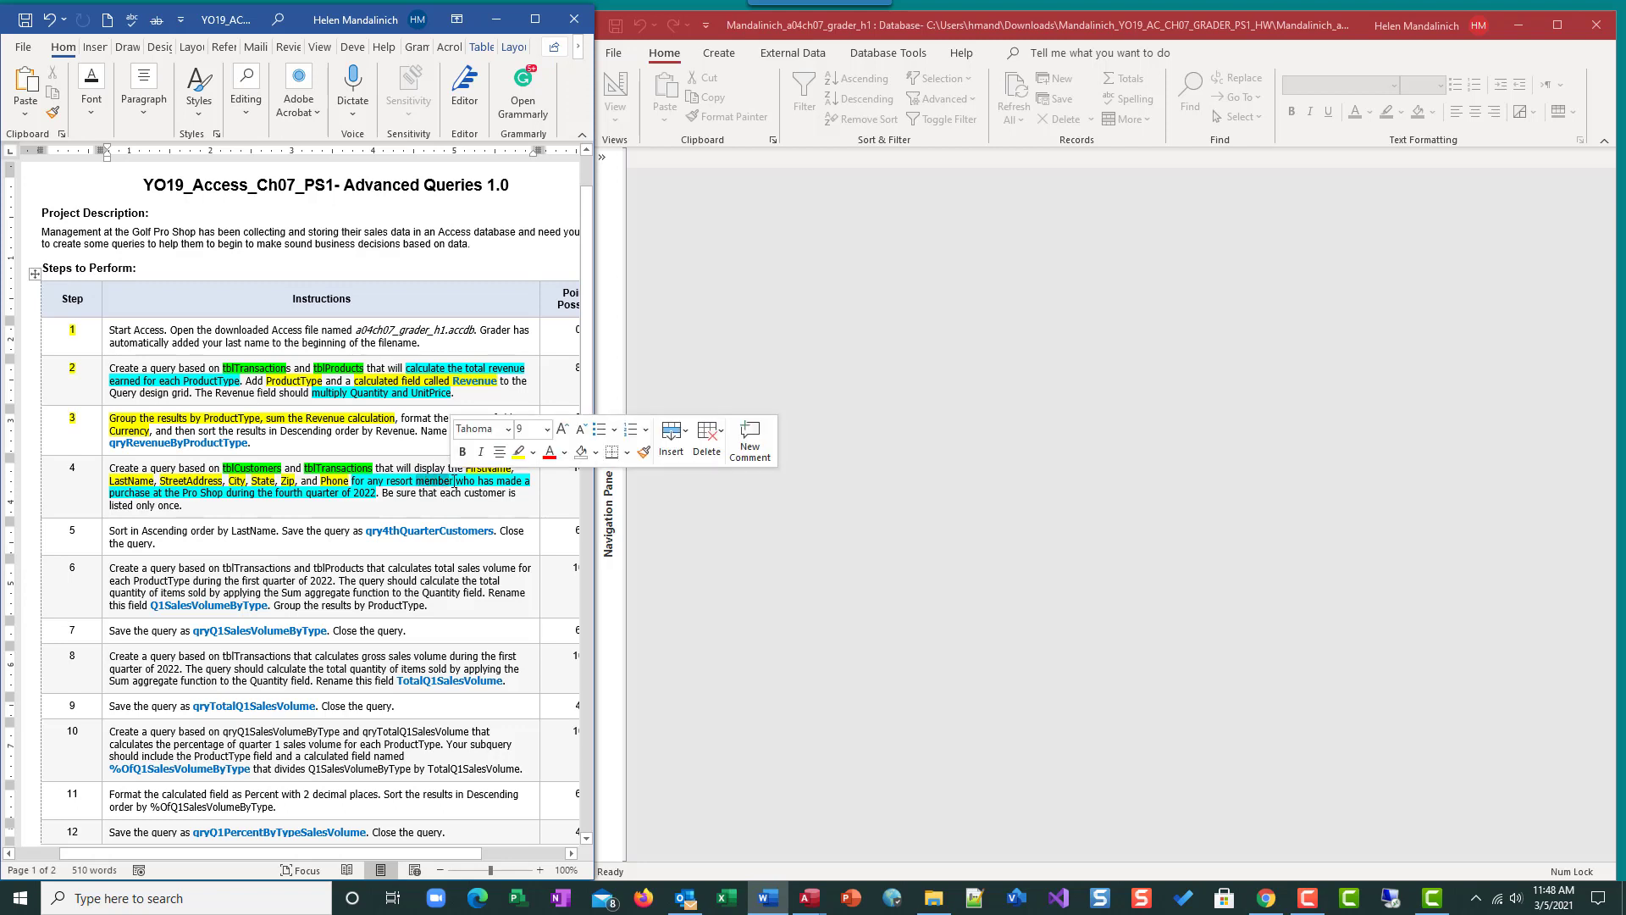
left_click(520, 454)
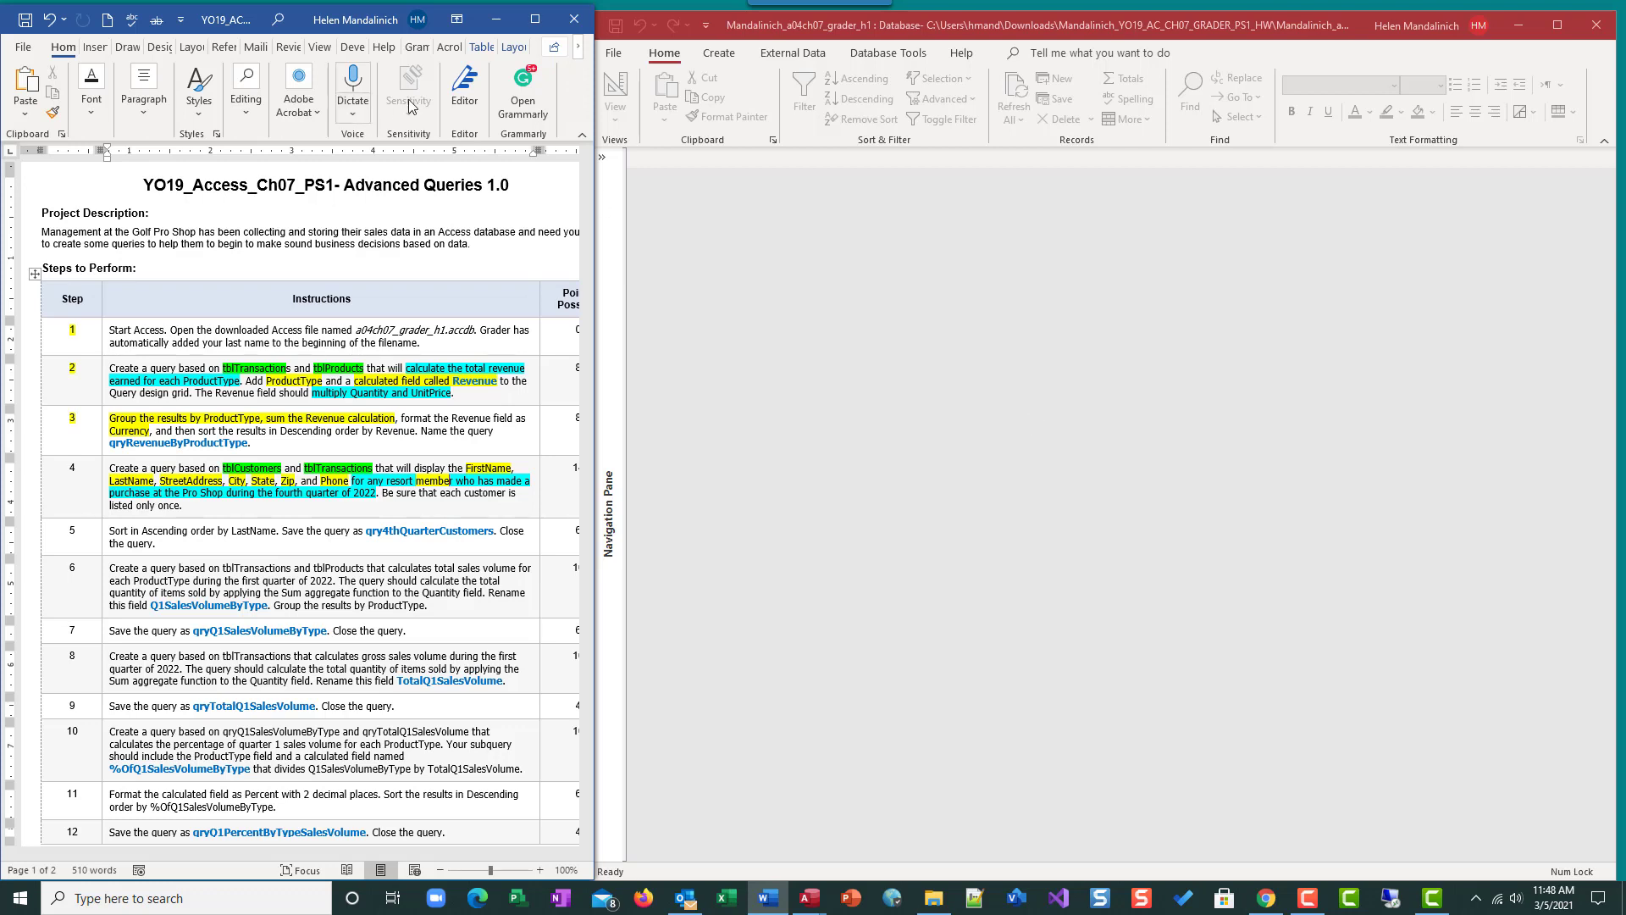
- Open the tblCustomers and tblTransactions tables one after the other to examine their fields and records, closing each one
left_click(603, 156)
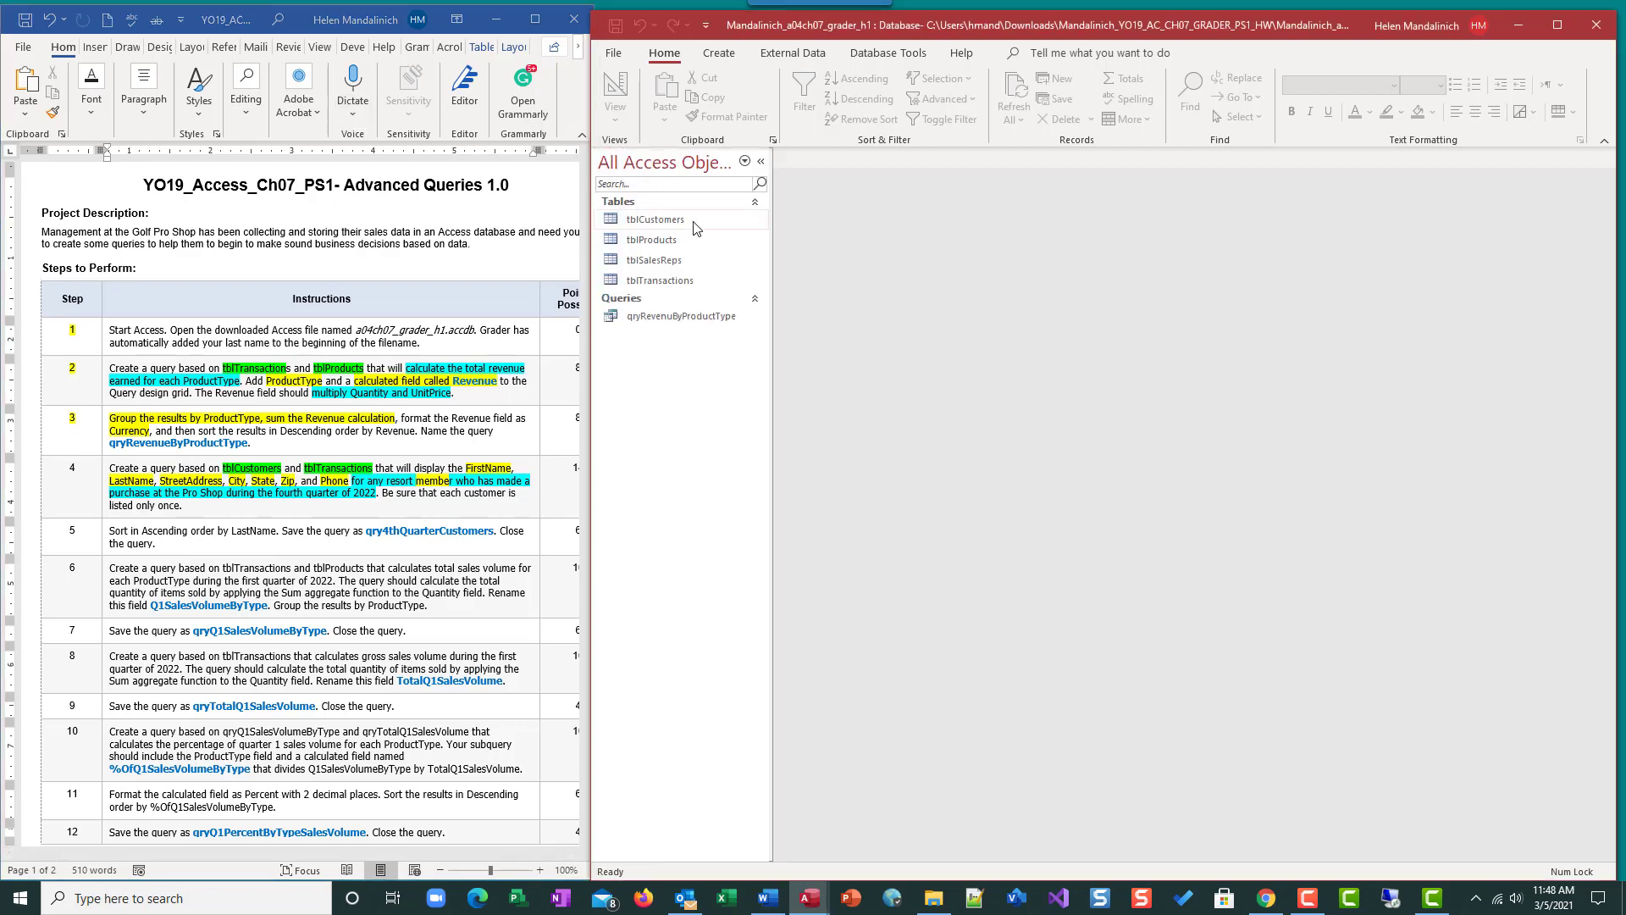
double_click(690, 219)
left_click(758, 161)
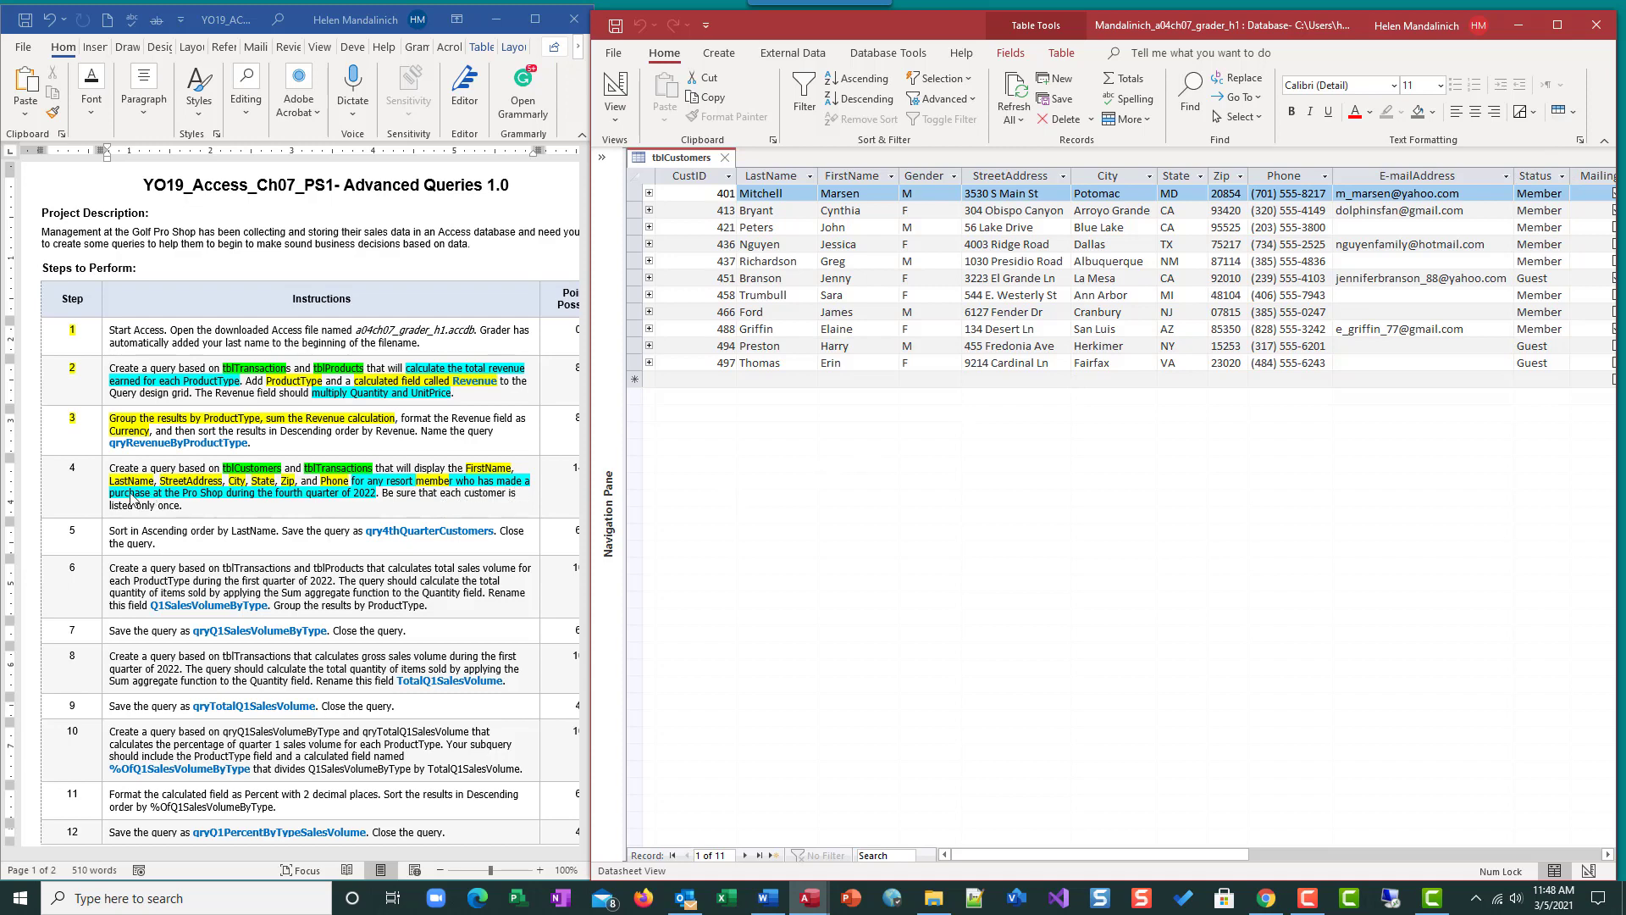
left_click(725, 157)
left_click(604, 166)
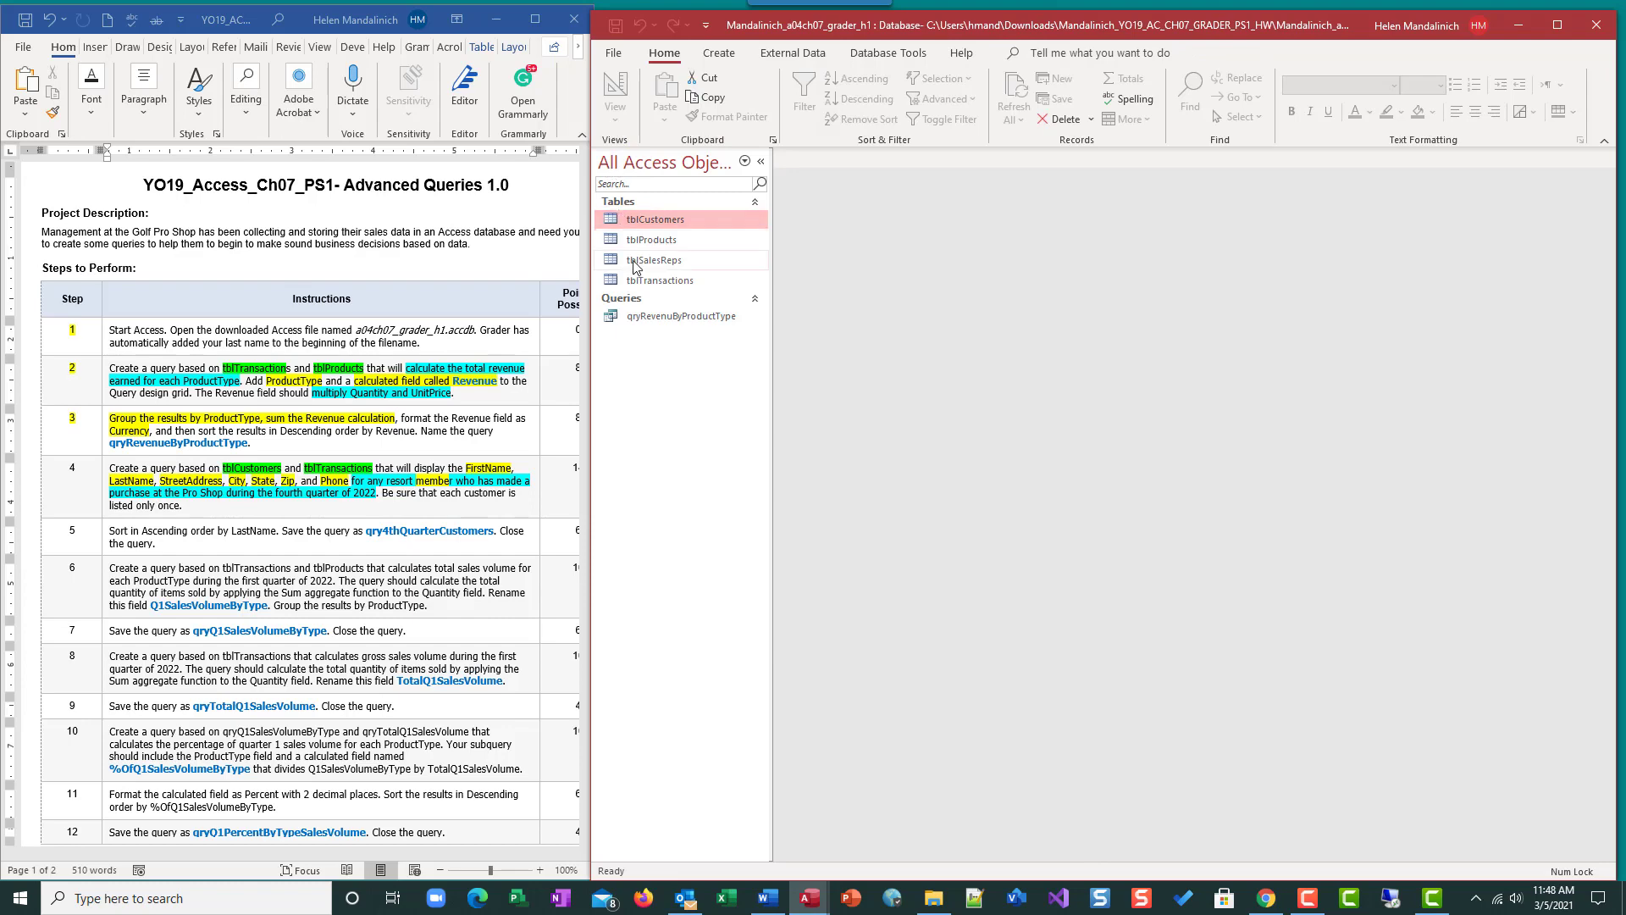
double_click(652, 279)
left_click(760, 164)
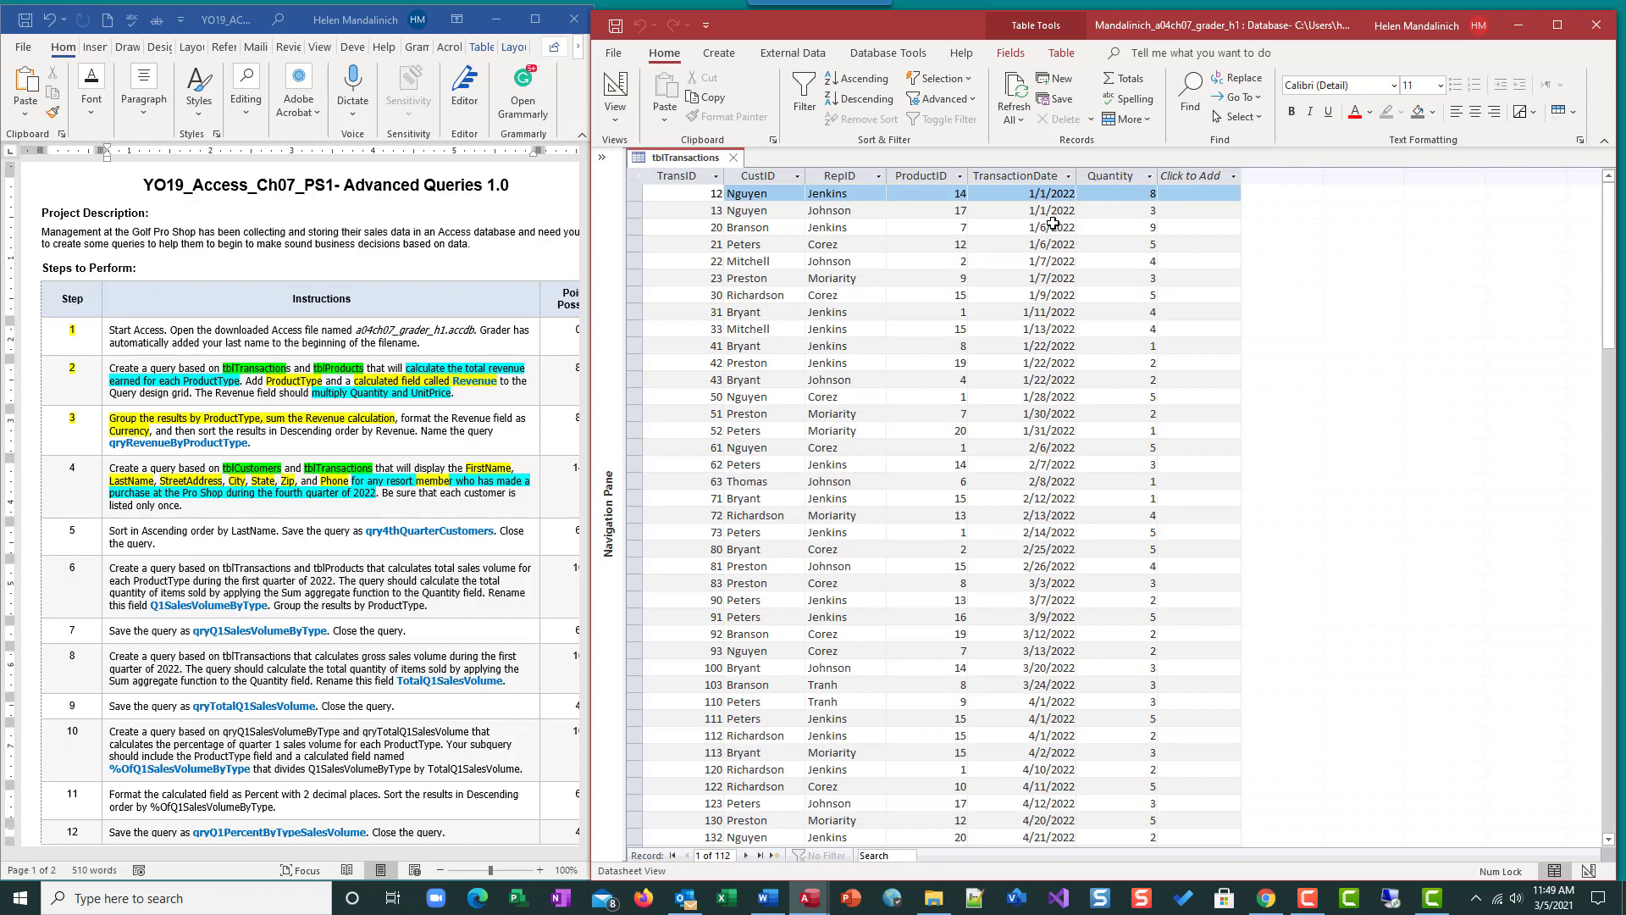
left_click(732, 157)
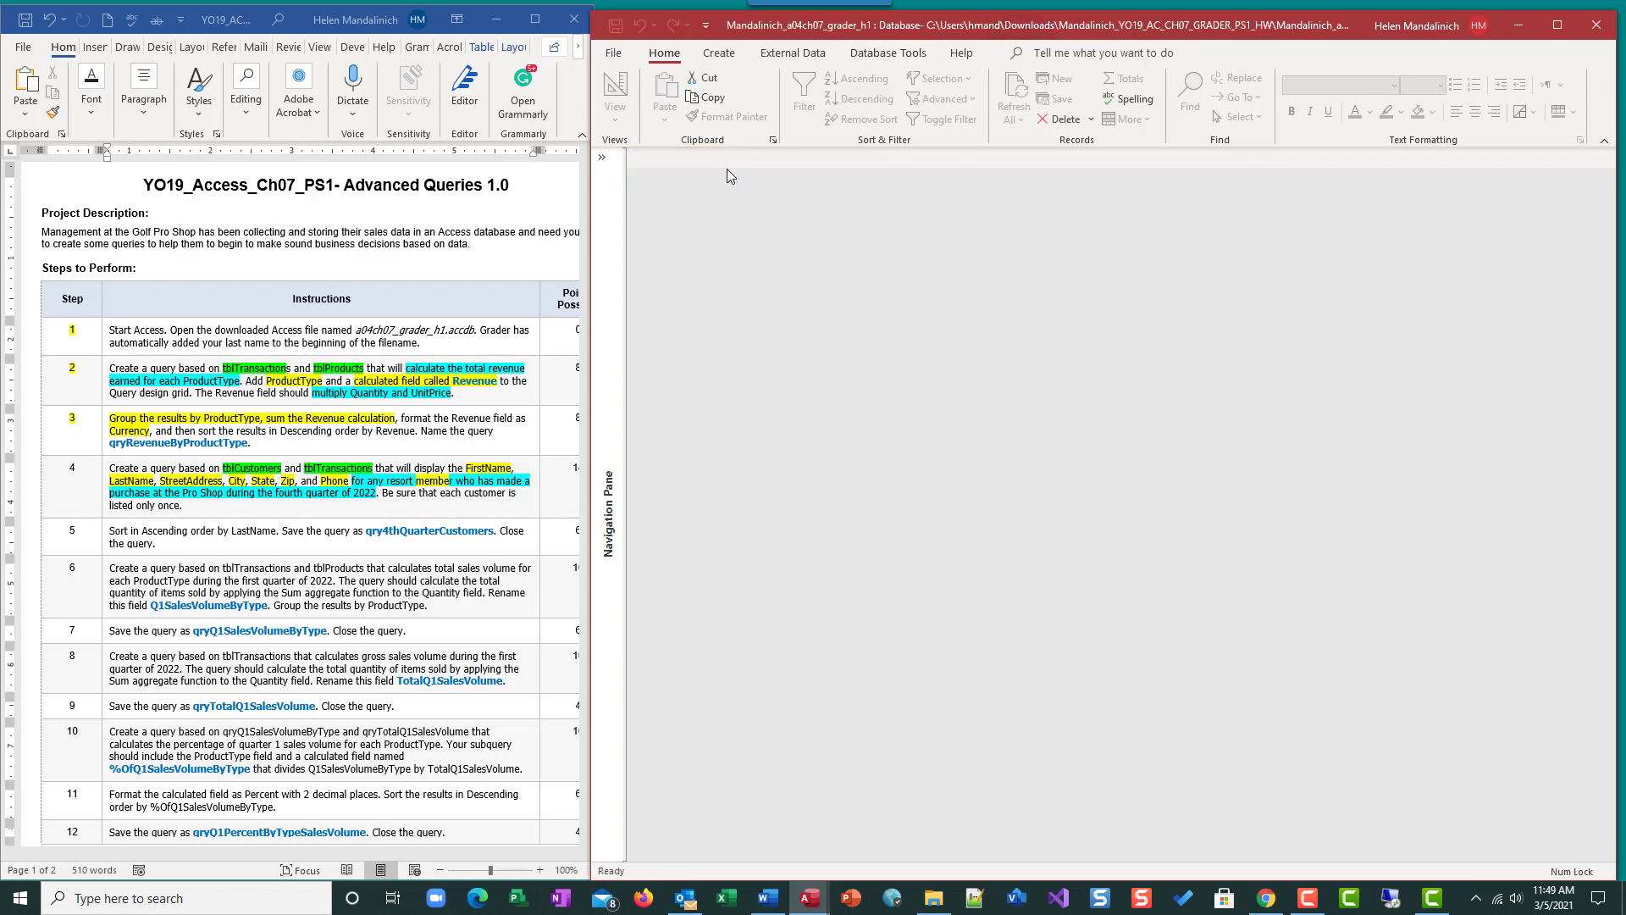
- Create a new query in Design view with tblCustomers and tblTransactions, enlarging both field lists to show all their fields
left_click(719, 54)
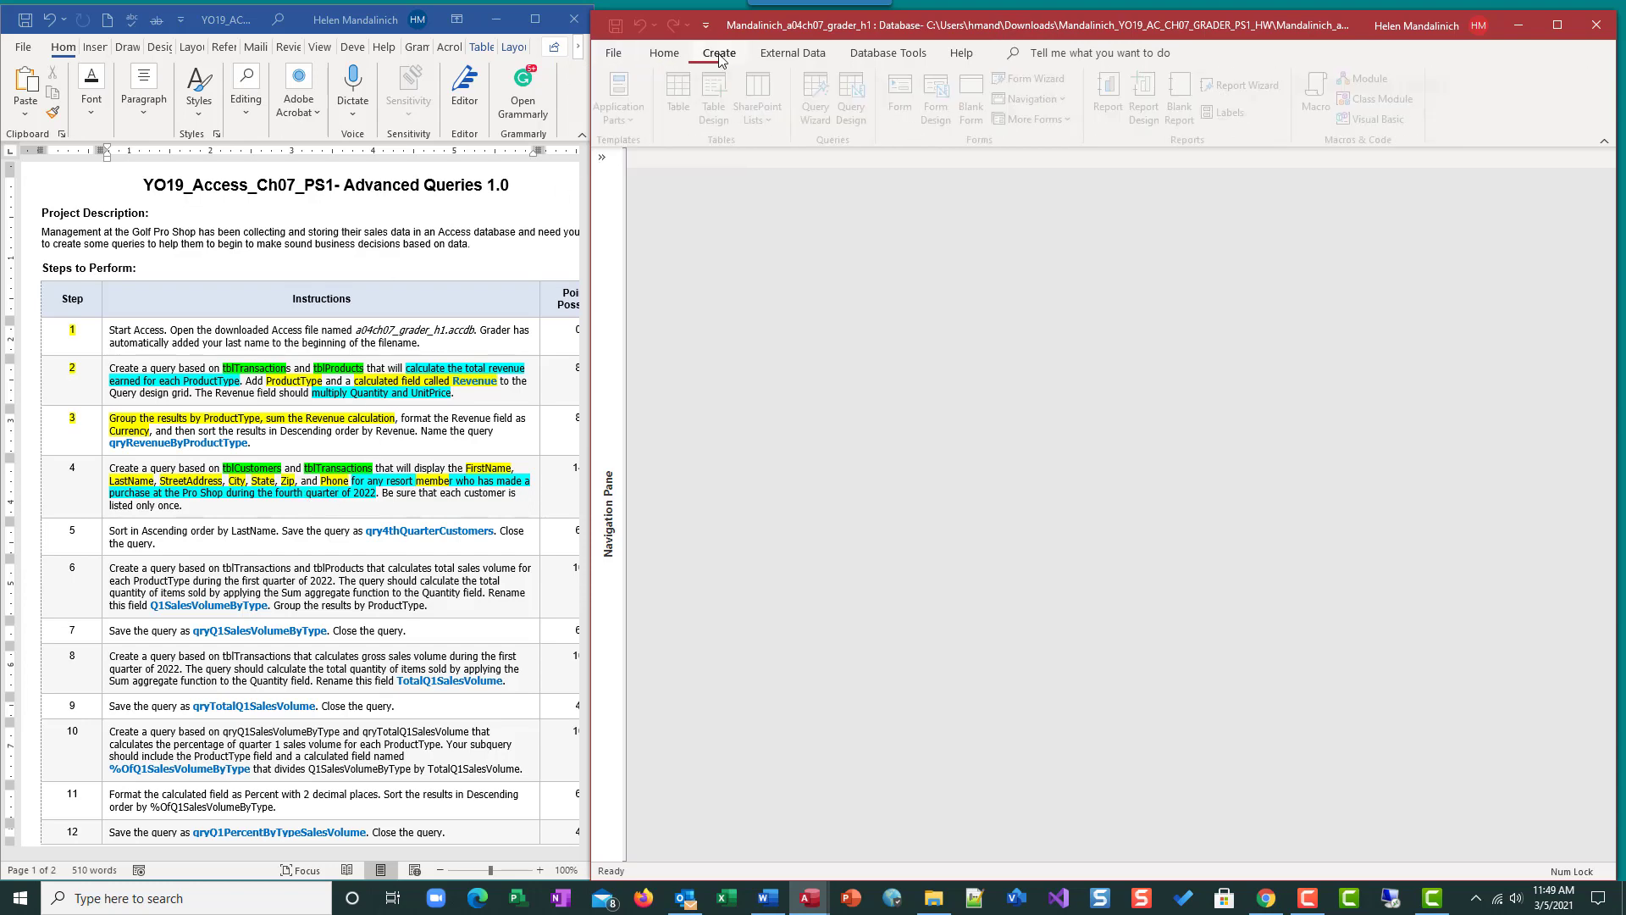
left_click(851, 100)
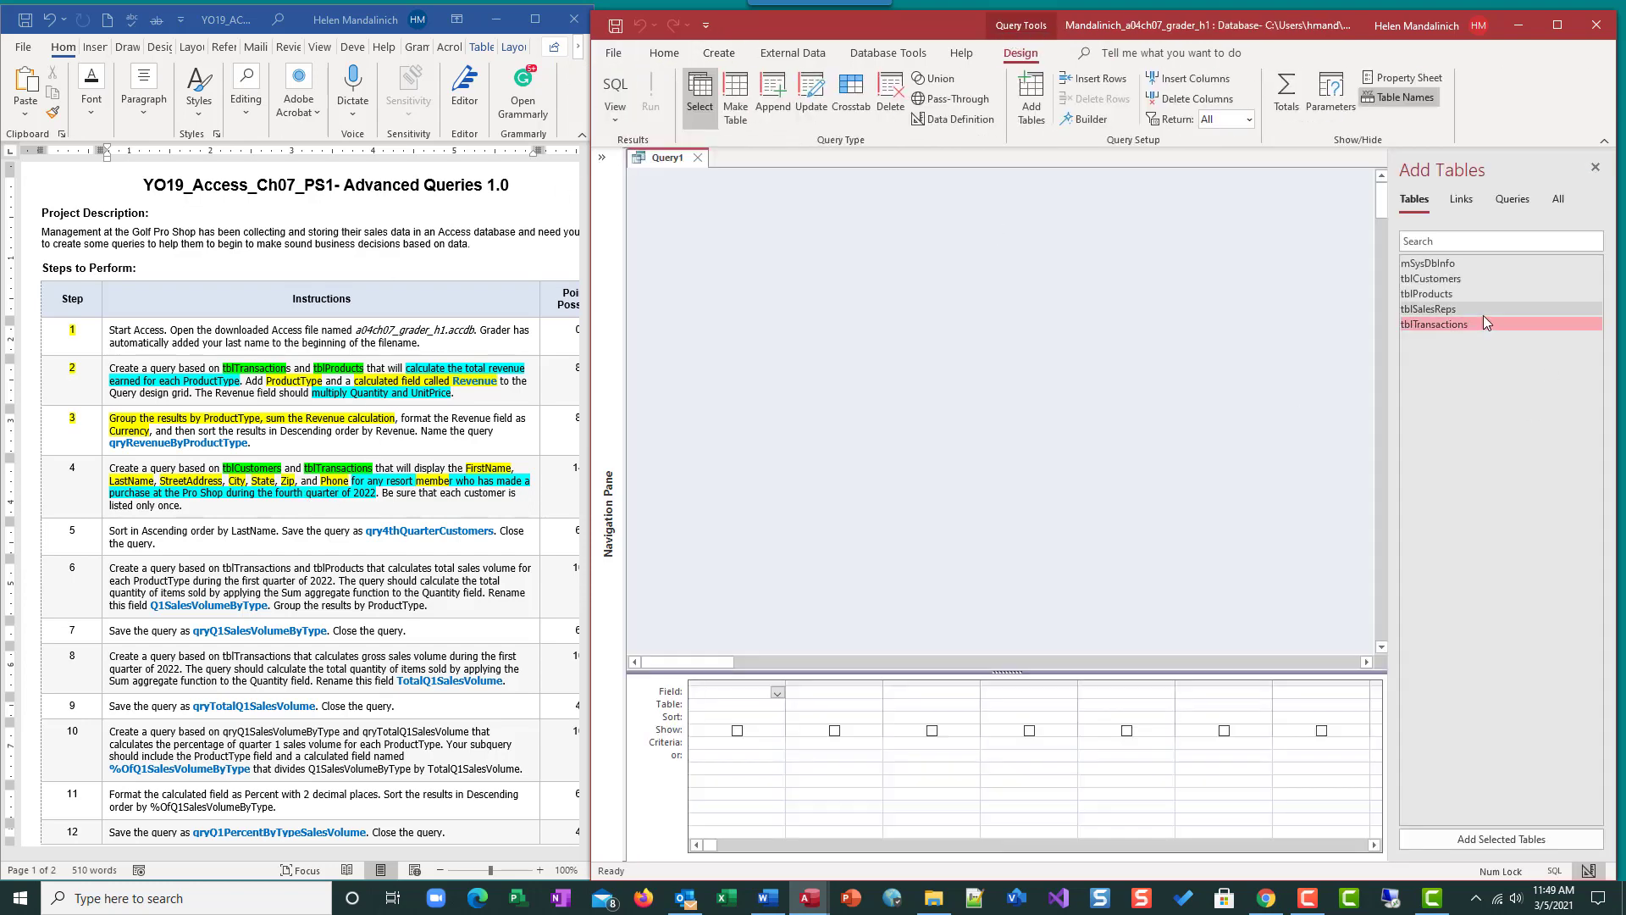
double_click(1473, 278)
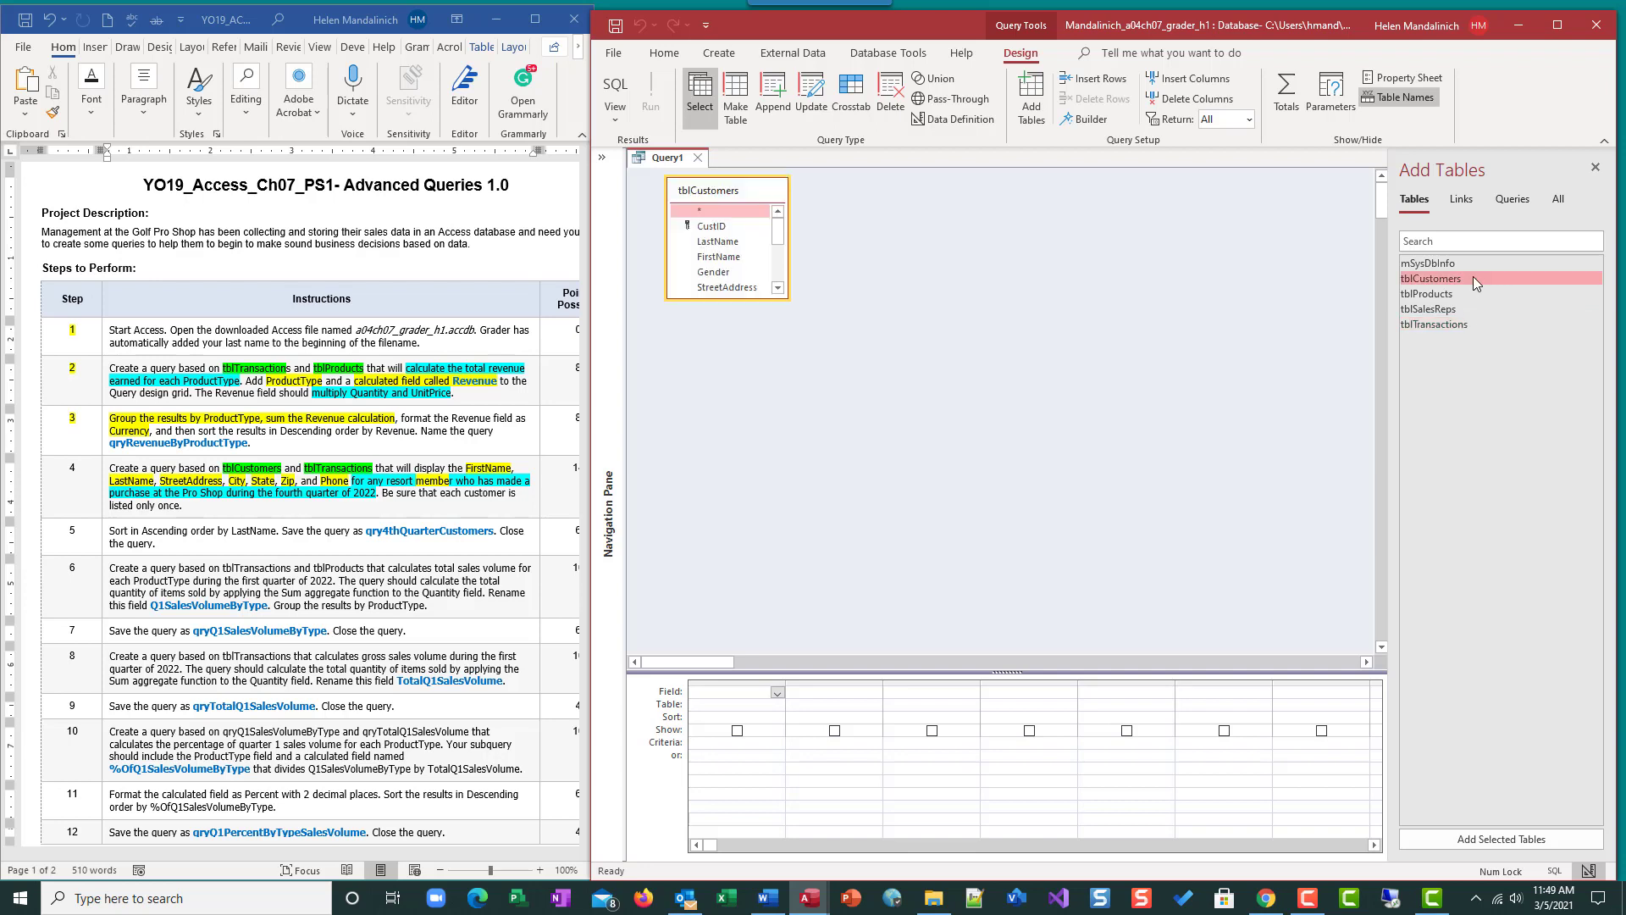
double_click(1475, 322)
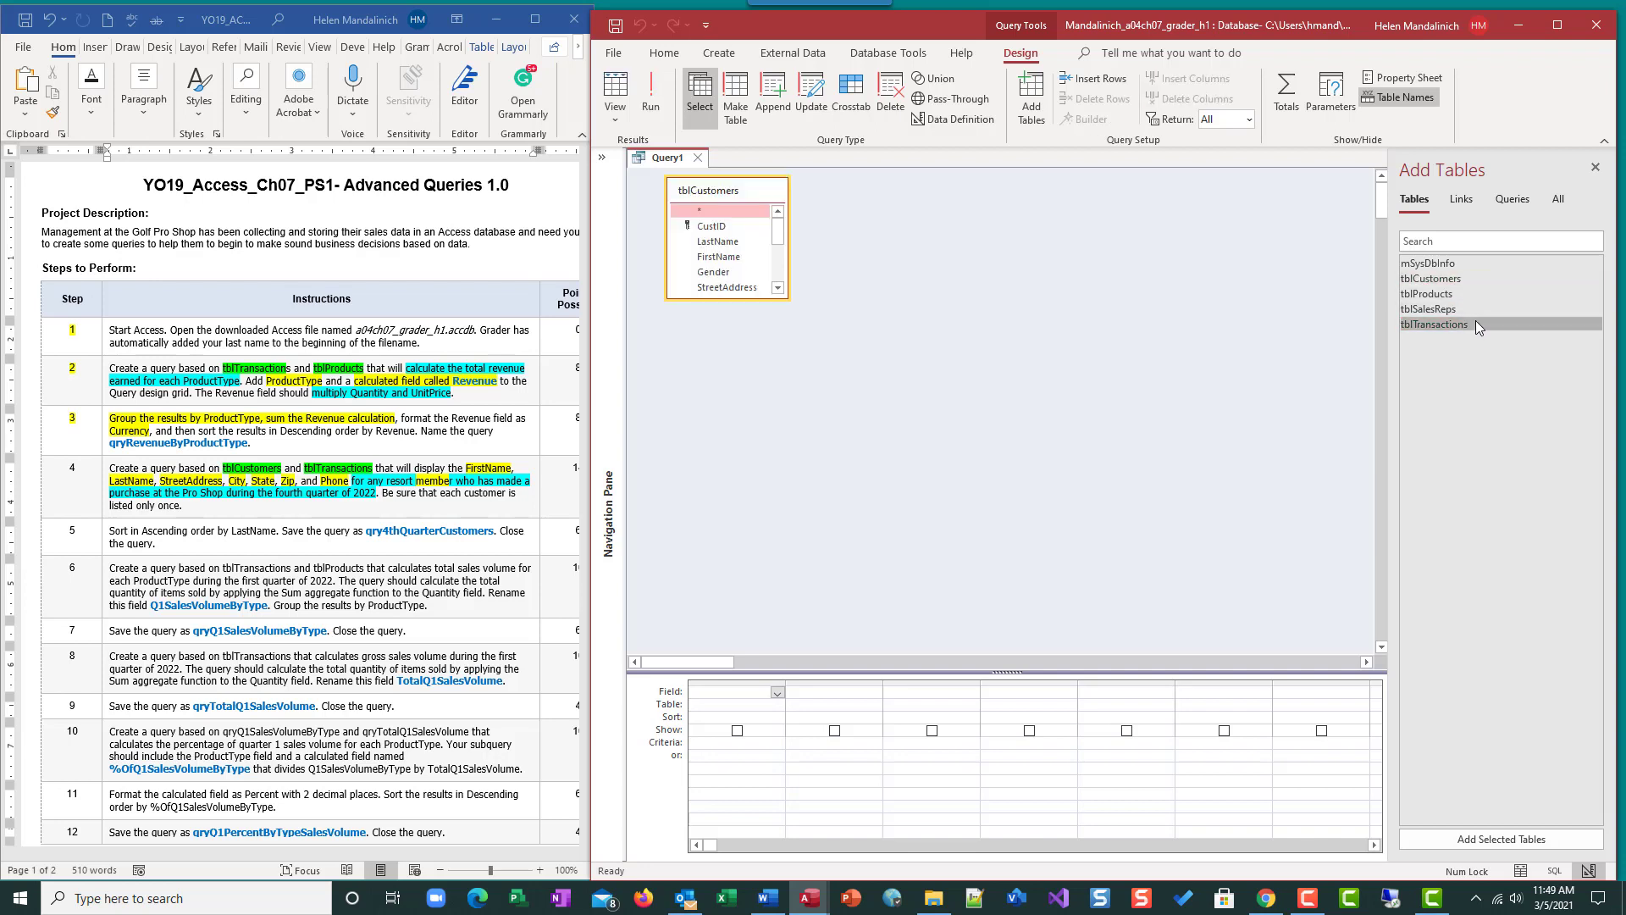
left_click(1596, 167)
left_click_drag(756, 298, 756, 437)
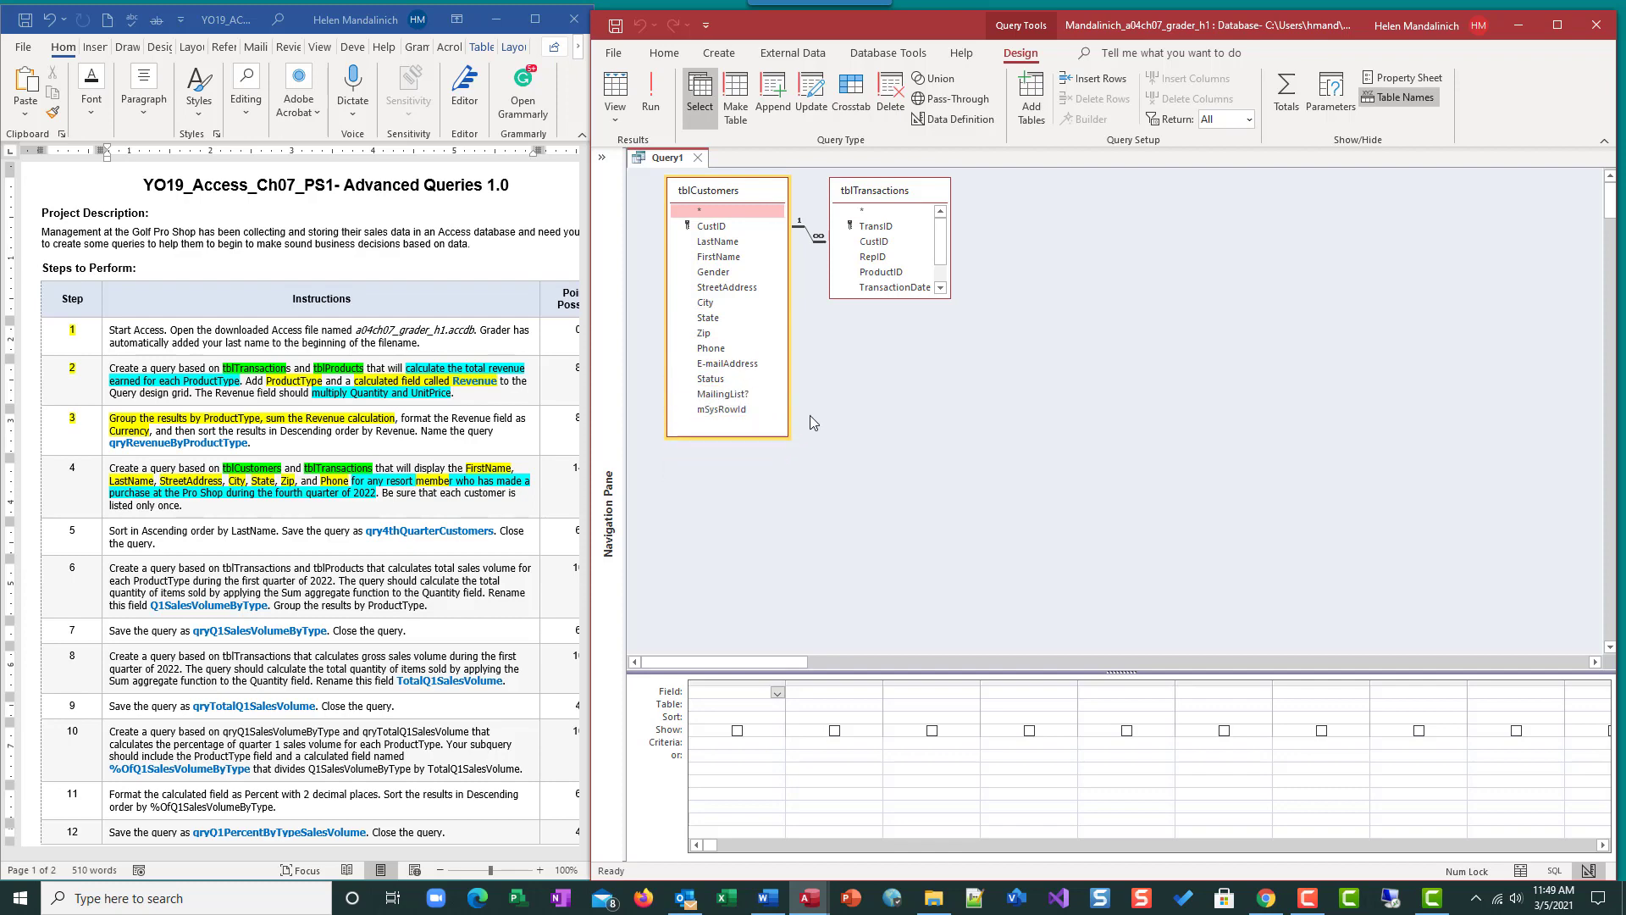
left_click_drag(886, 296, 886, 364)
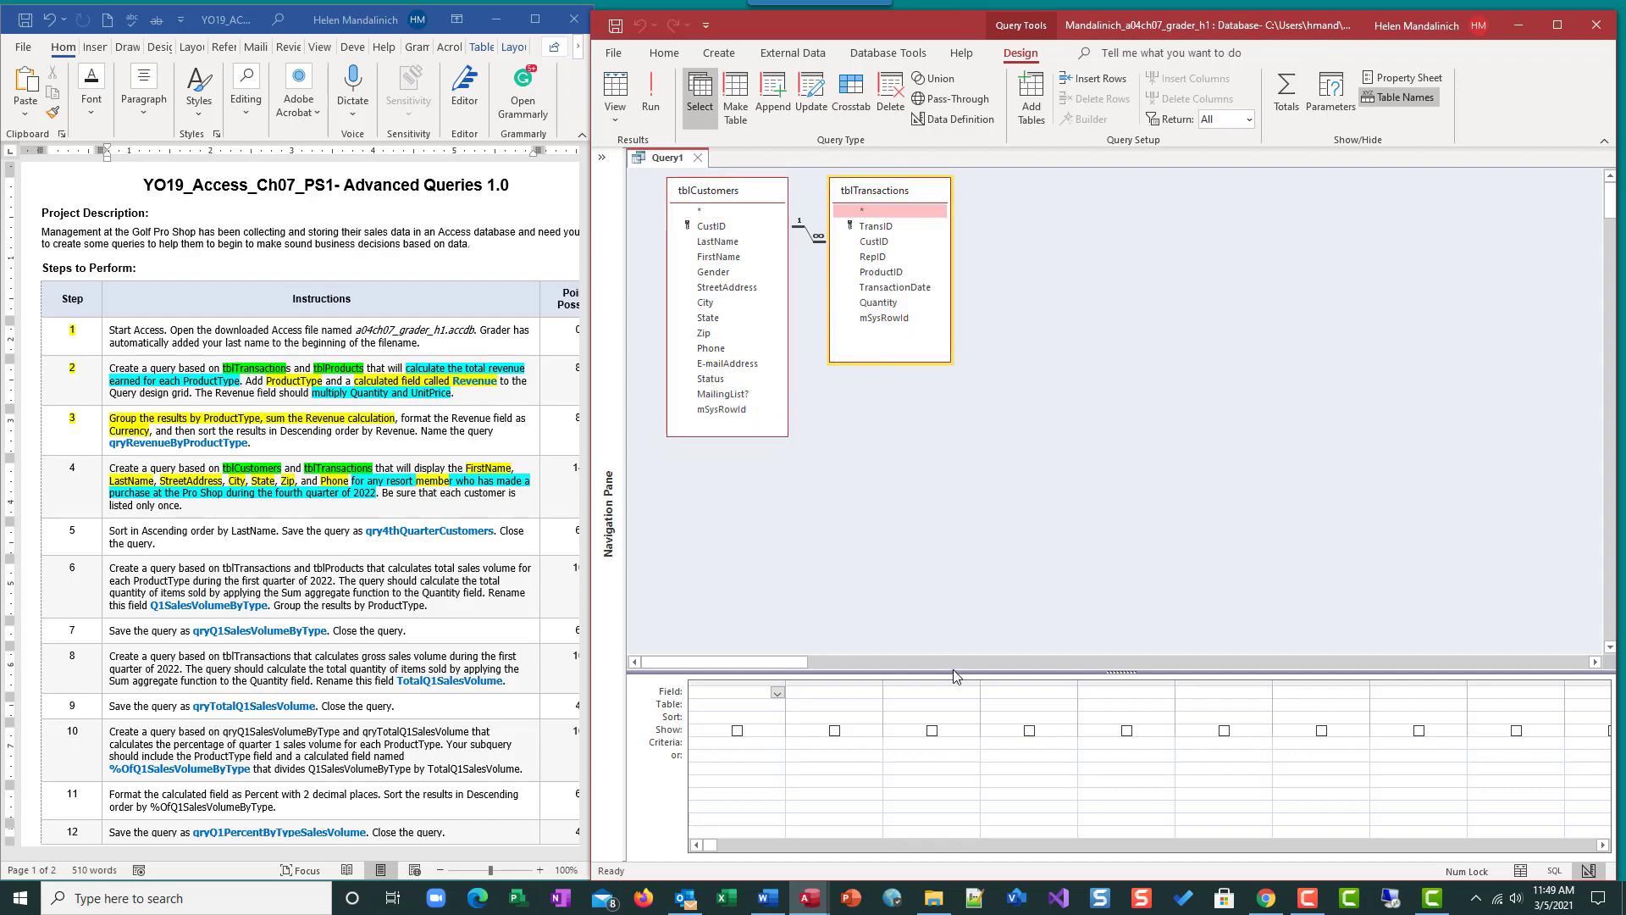
left_click_drag(964, 550, 971, 475)
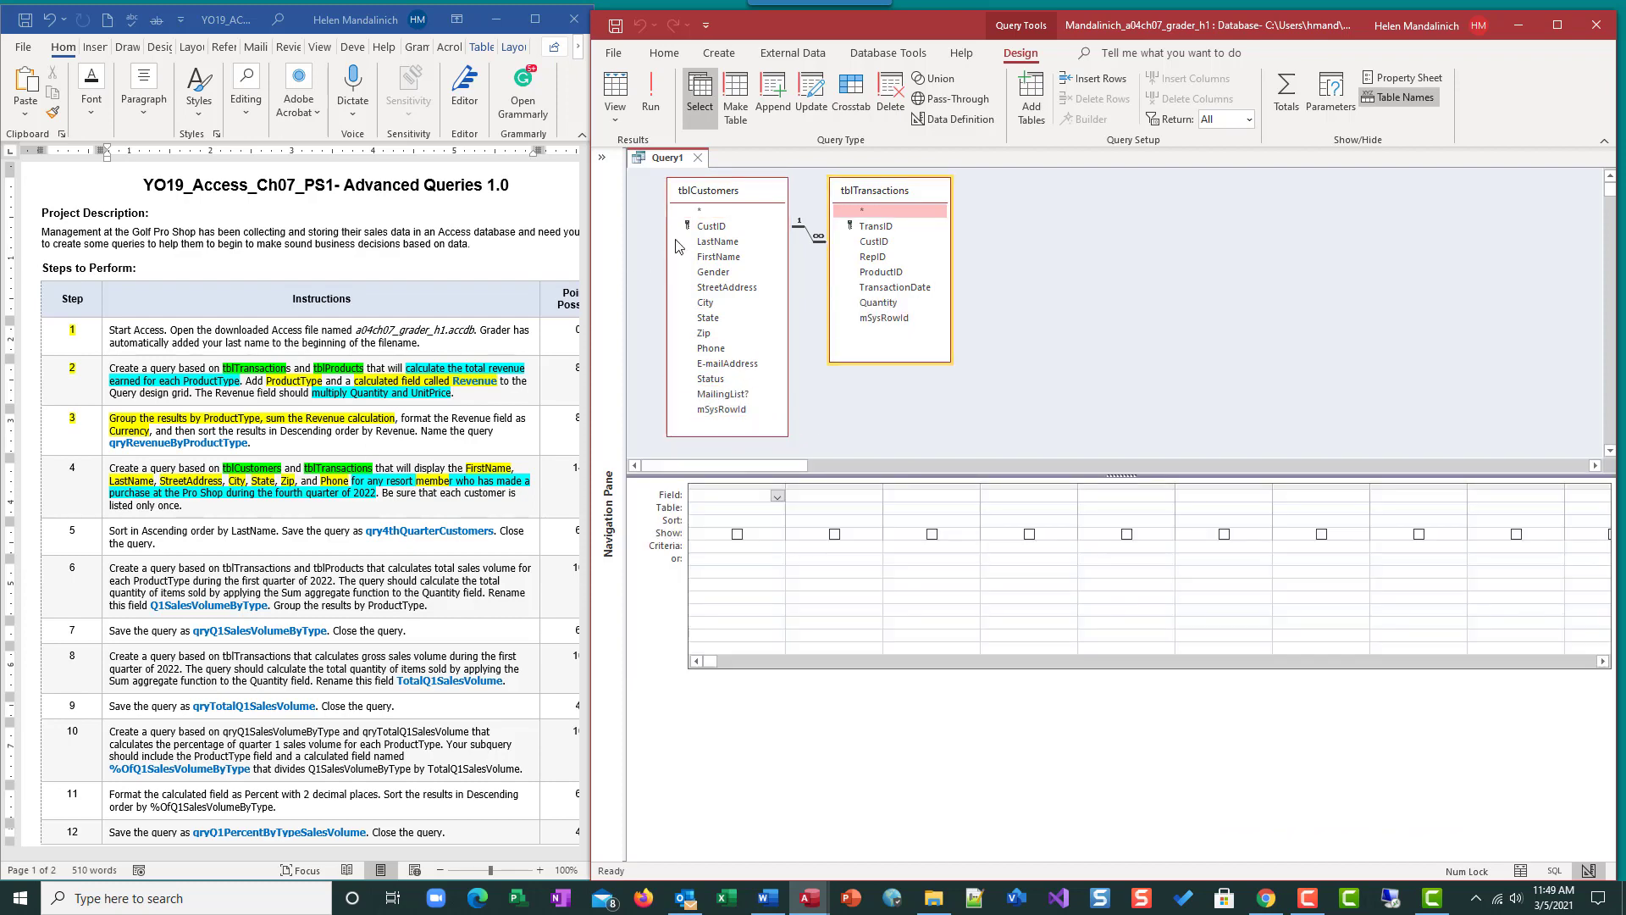
- Add FirstName, LastName, StreetAddress, City, State, Zip and Phone from tblCustomers to the query design grid, in that order
double_click(718, 256)
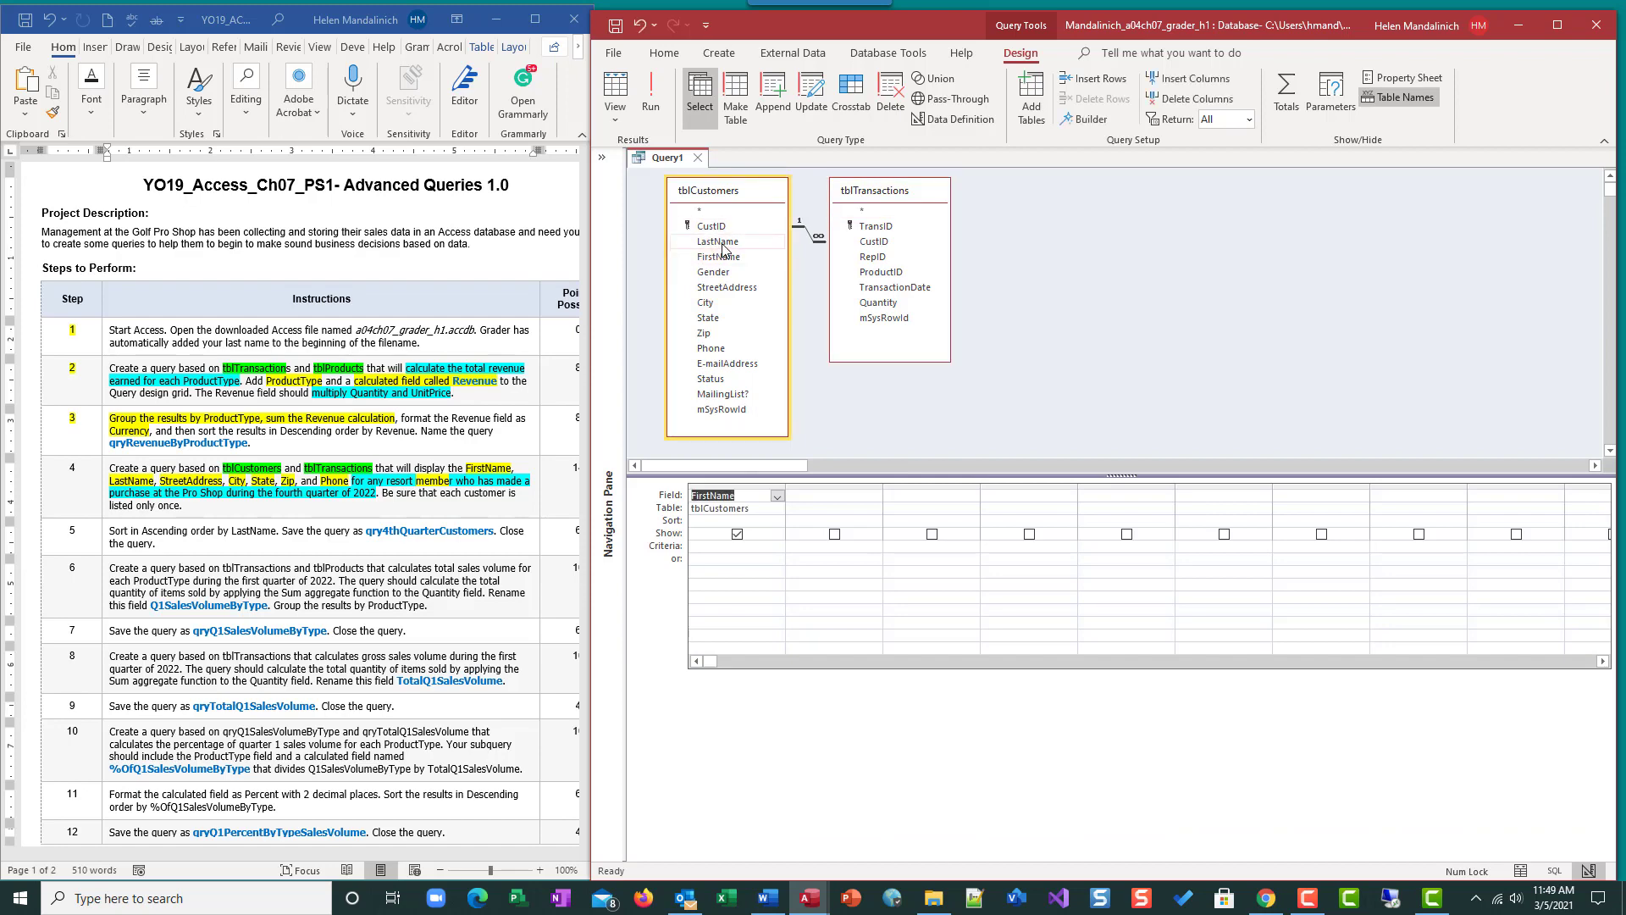
double_click(720, 243)
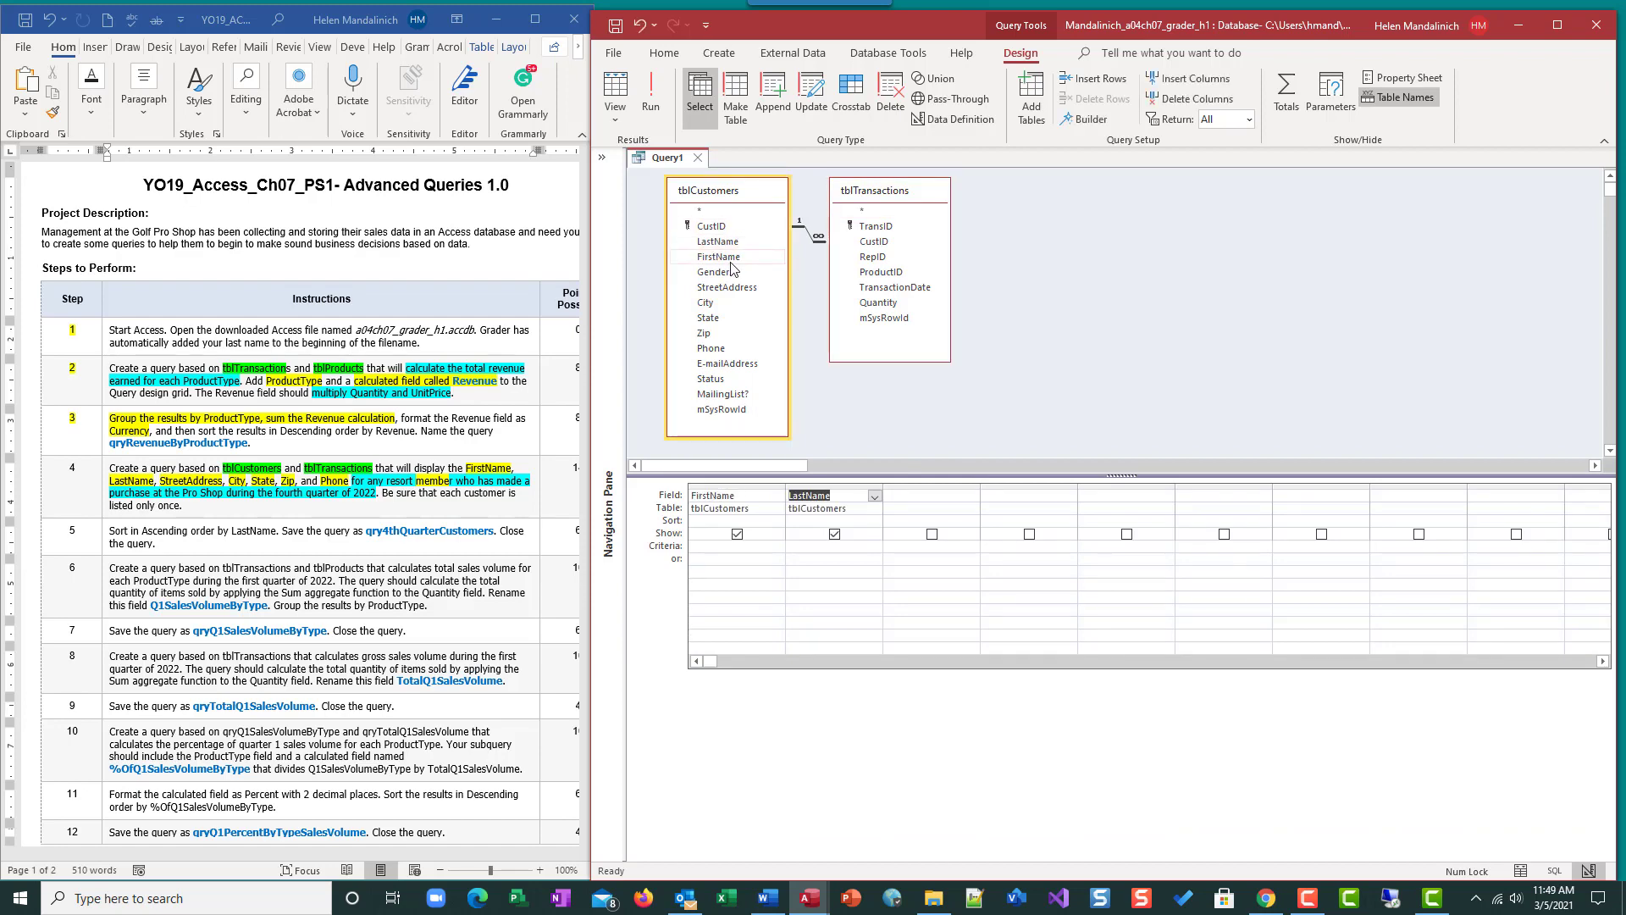
double_click(732, 288)
left_click(735, 302)
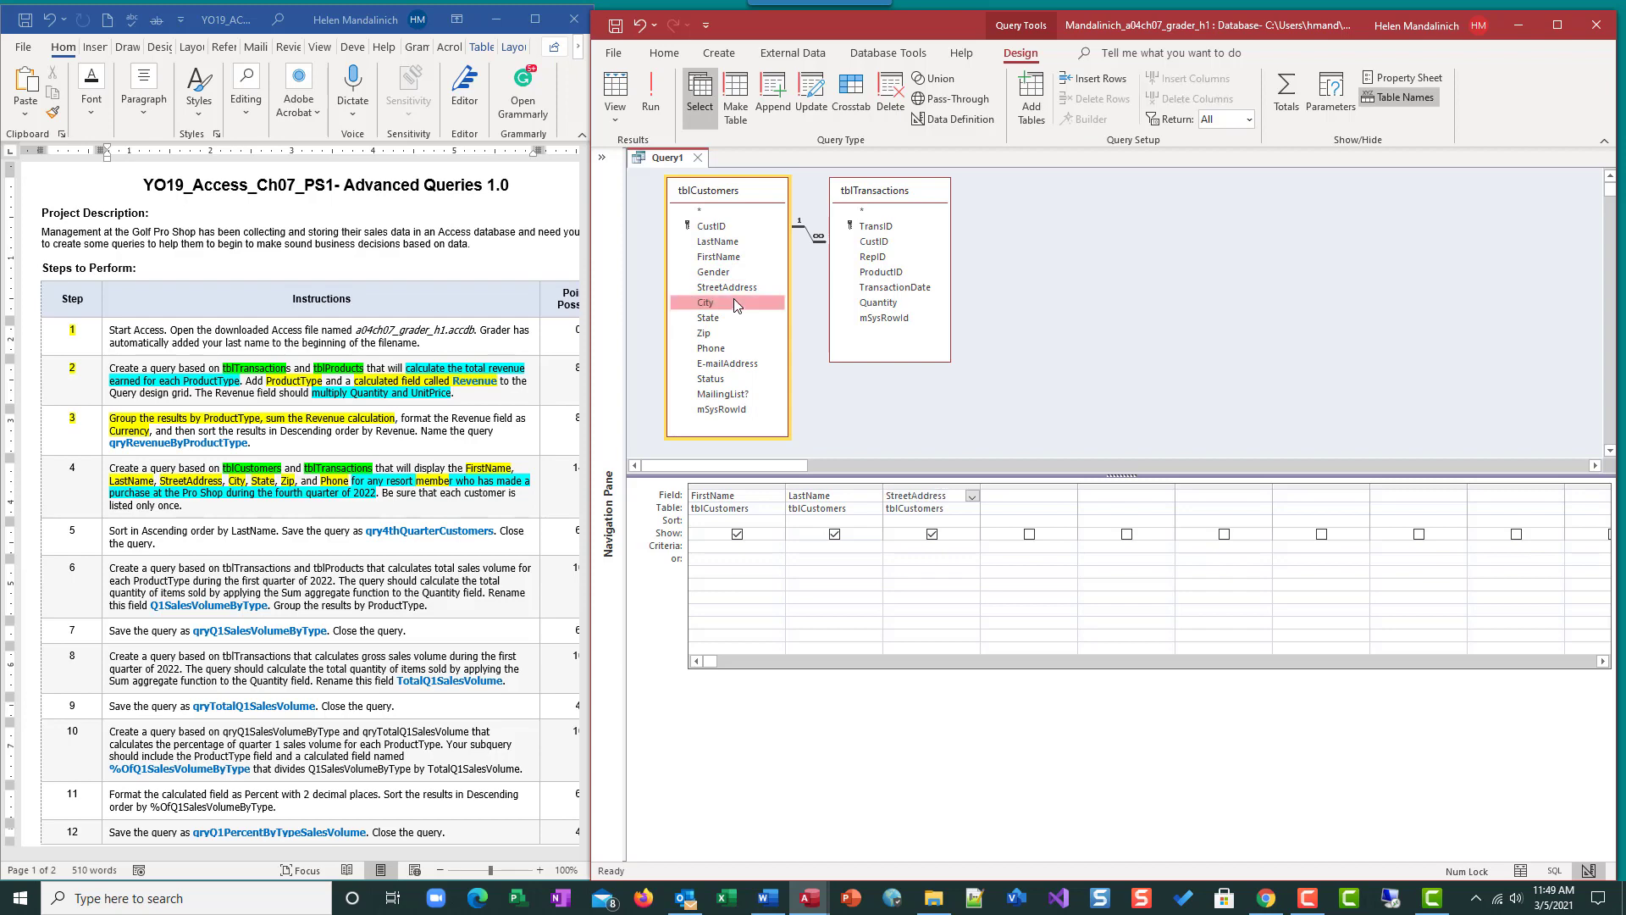
double_click(736, 304)
double_click(734, 320)
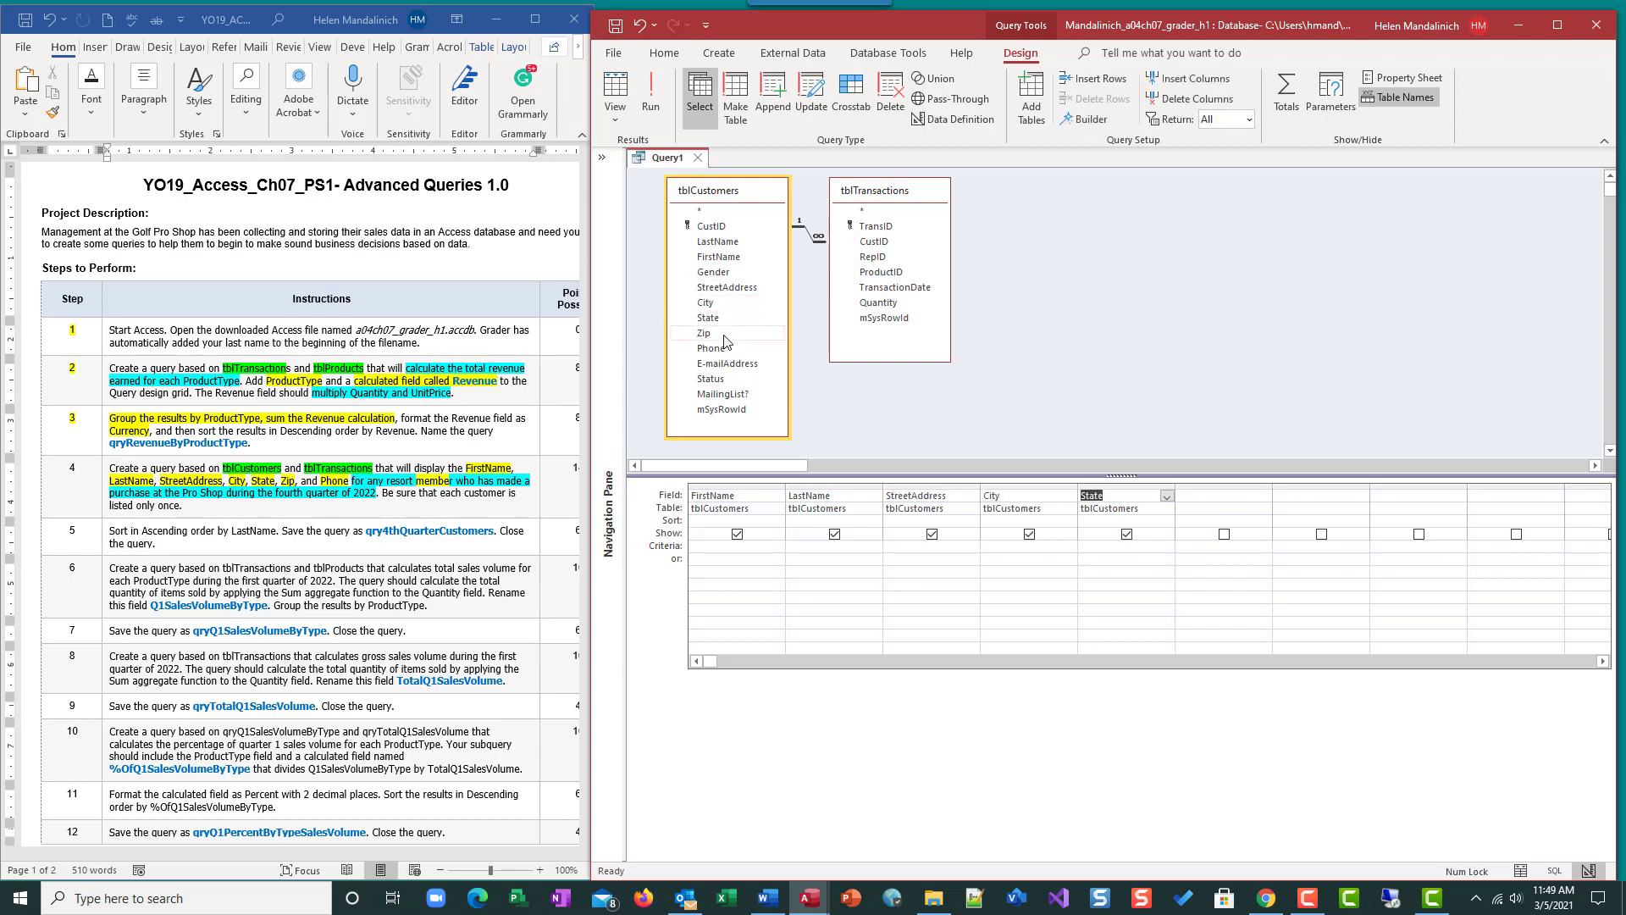
double_click(722, 334)
double_click(725, 348)
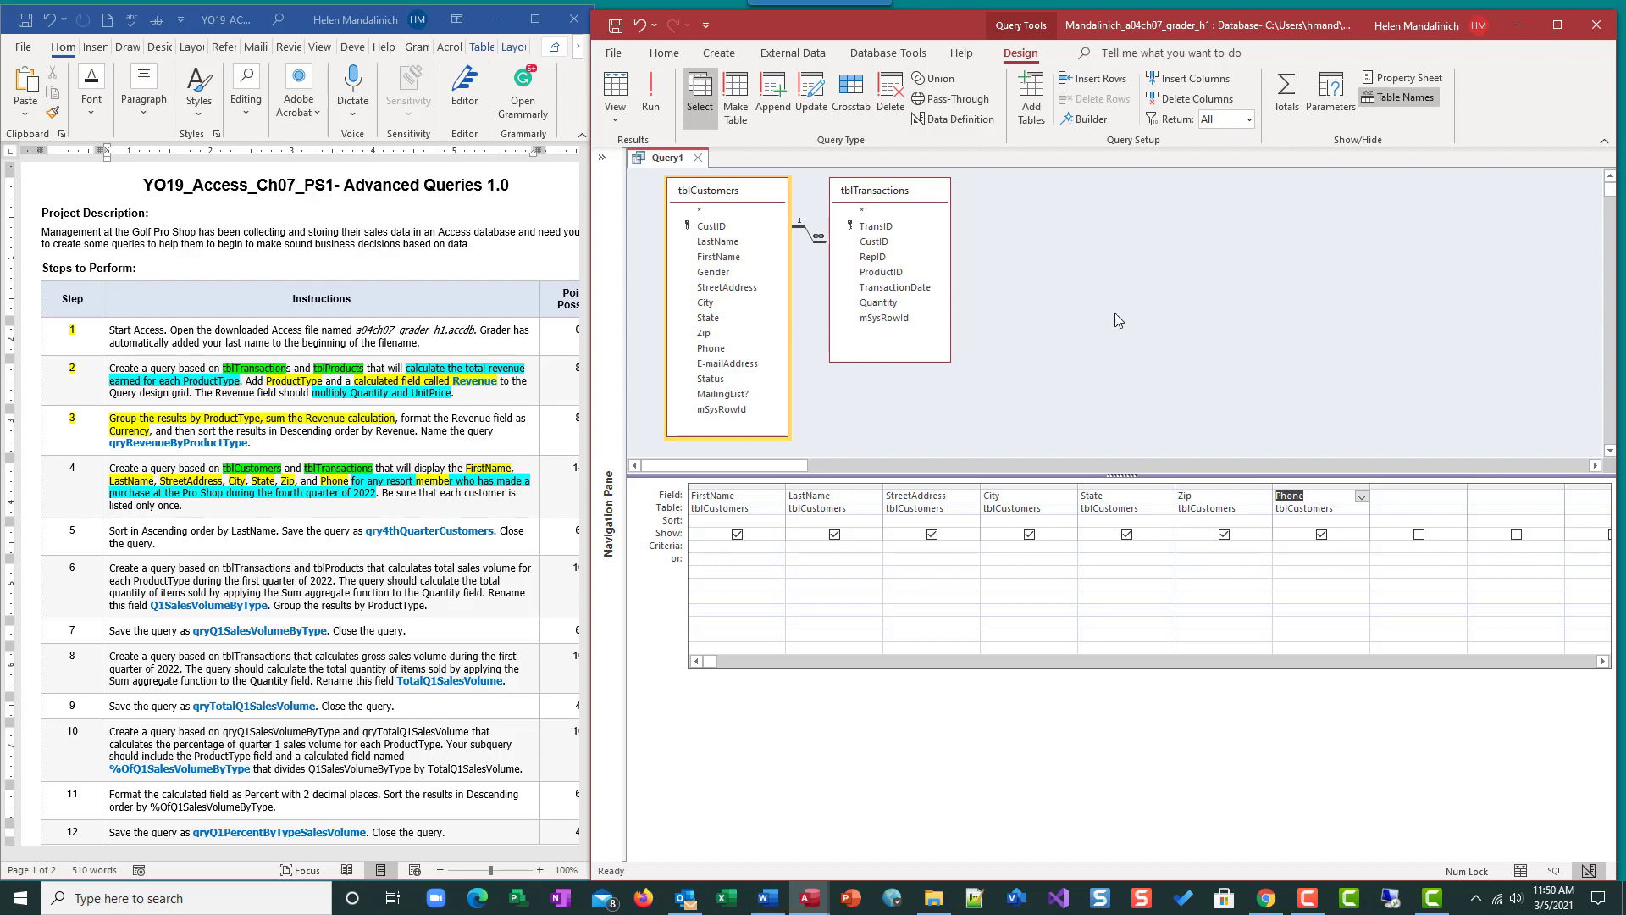
- Add the Status field from tblCustomers to the query with the criterion "member"
left_click(718, 381)
double_click(719, 382)
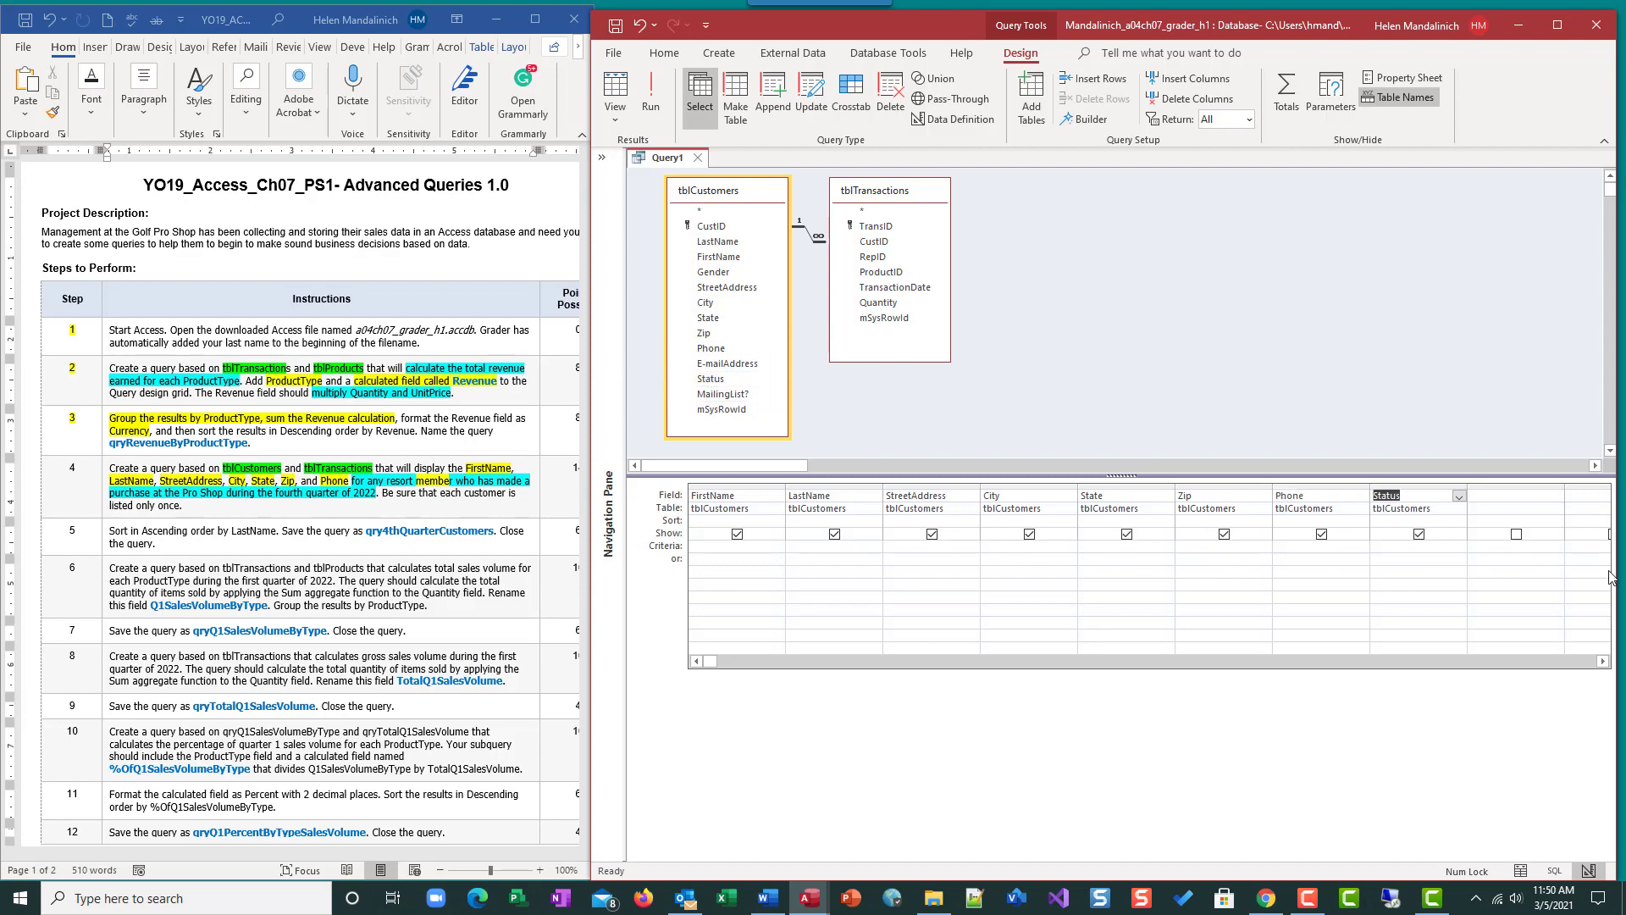
left_click(1402, 546)
type("member")
key("Tab")
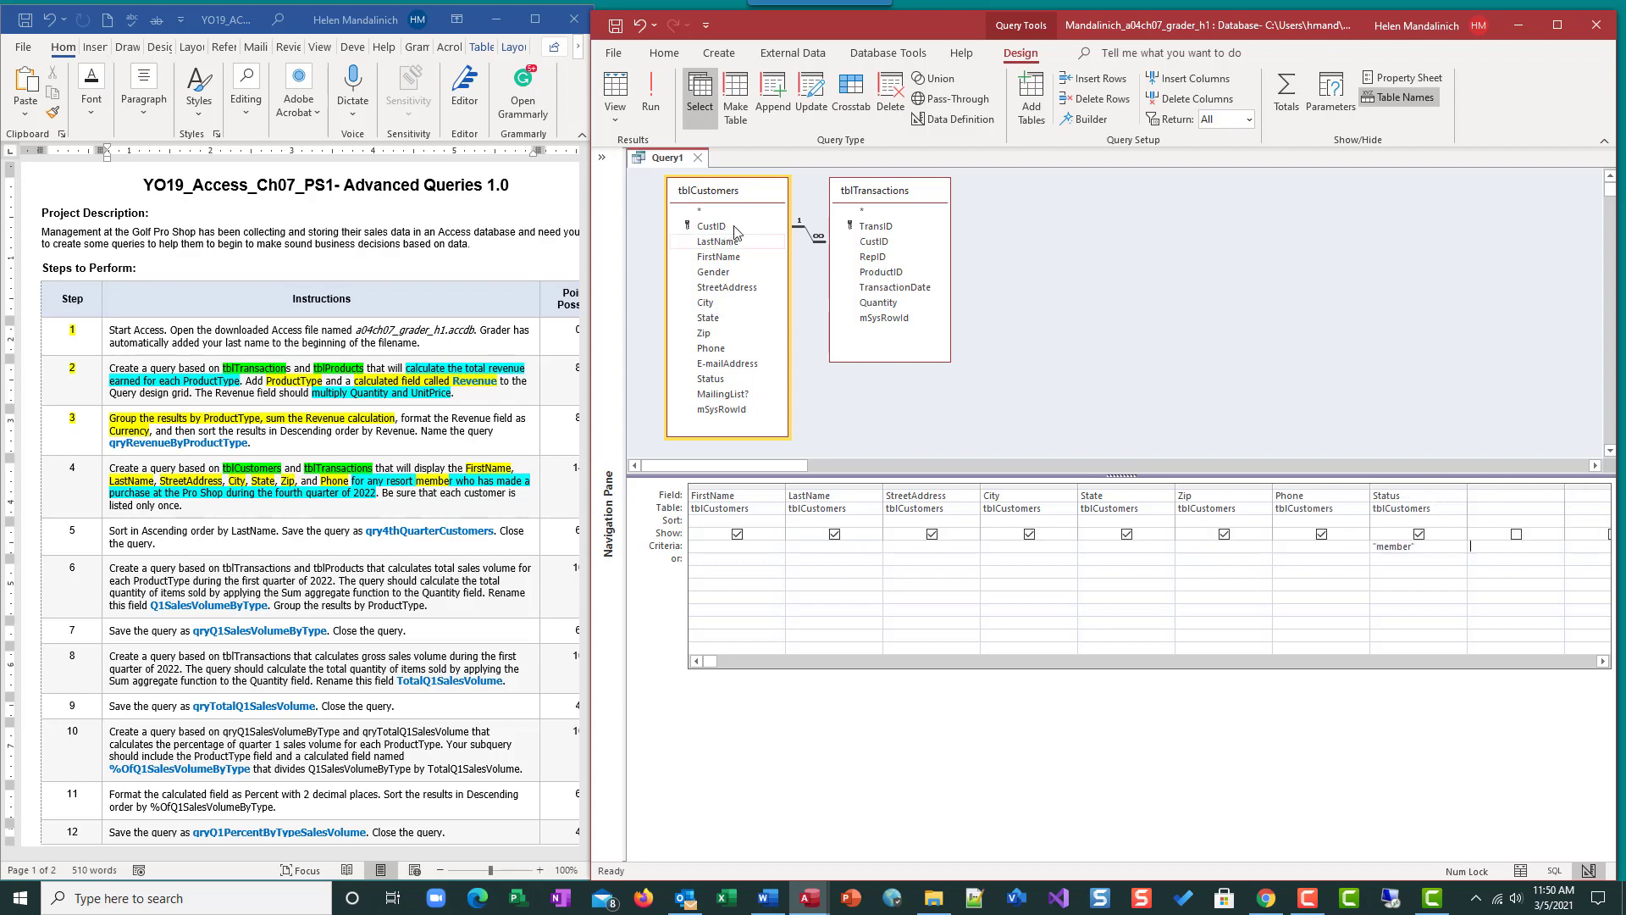
- Add TransactionDate from tblTransactions with the criterion Between 10/1/2022 and 12/31/2022, and run the query
double_click(891, 288)
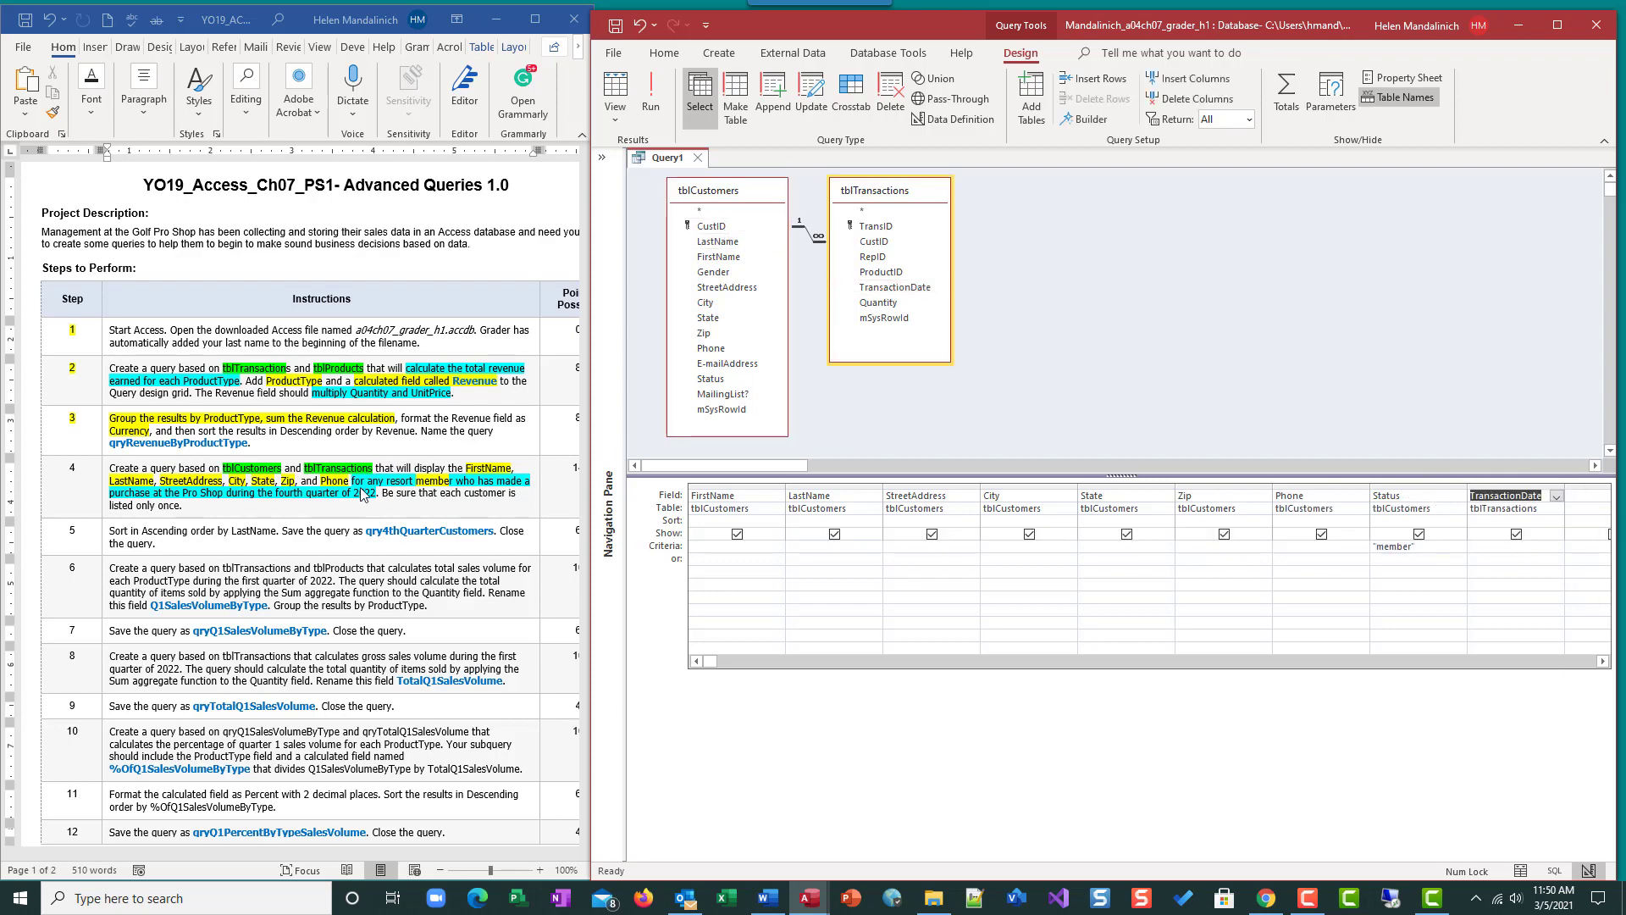
right_click(1487, 550)
left_click(1525, 684)
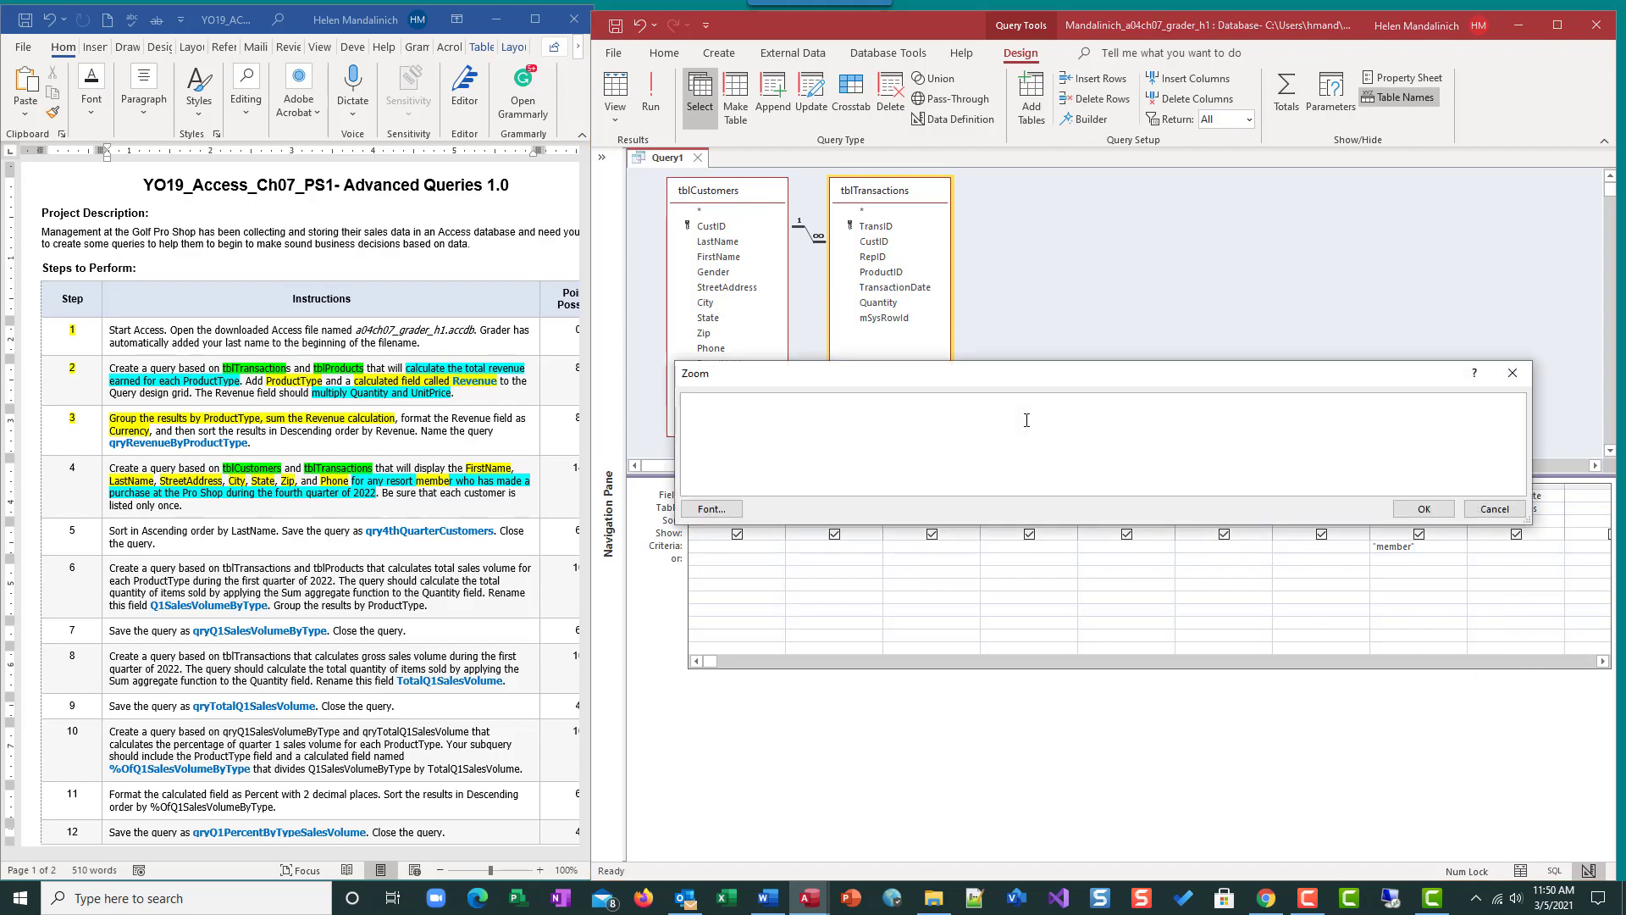
type("Between 10/1/2022 and 12/3")
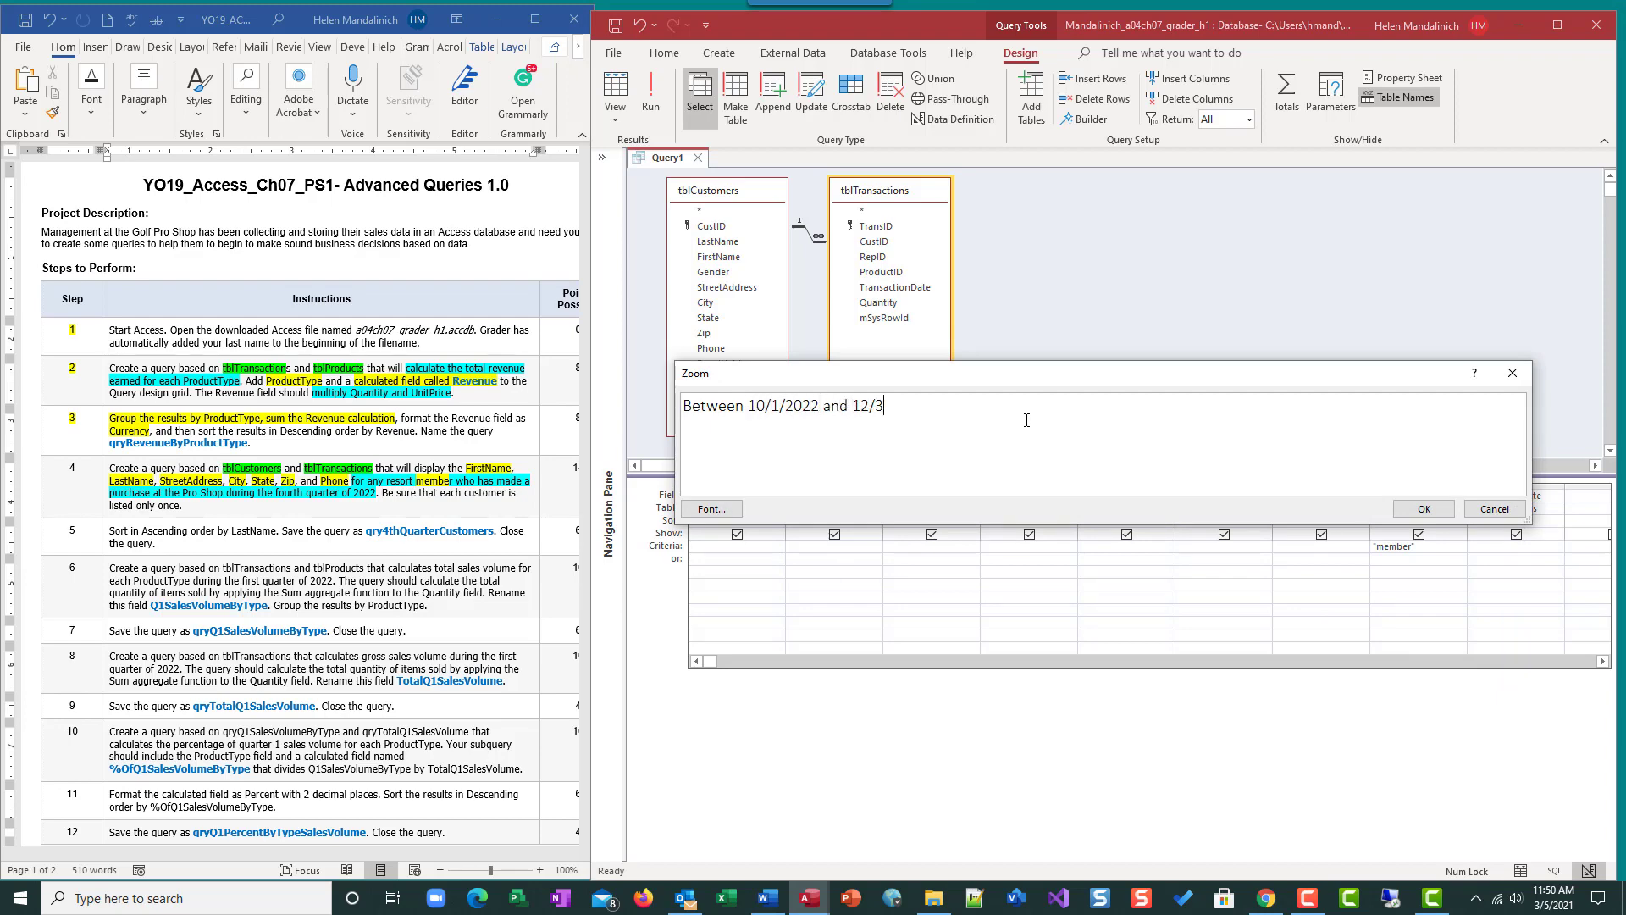
type("1/20222")
left_click(1423, 509)
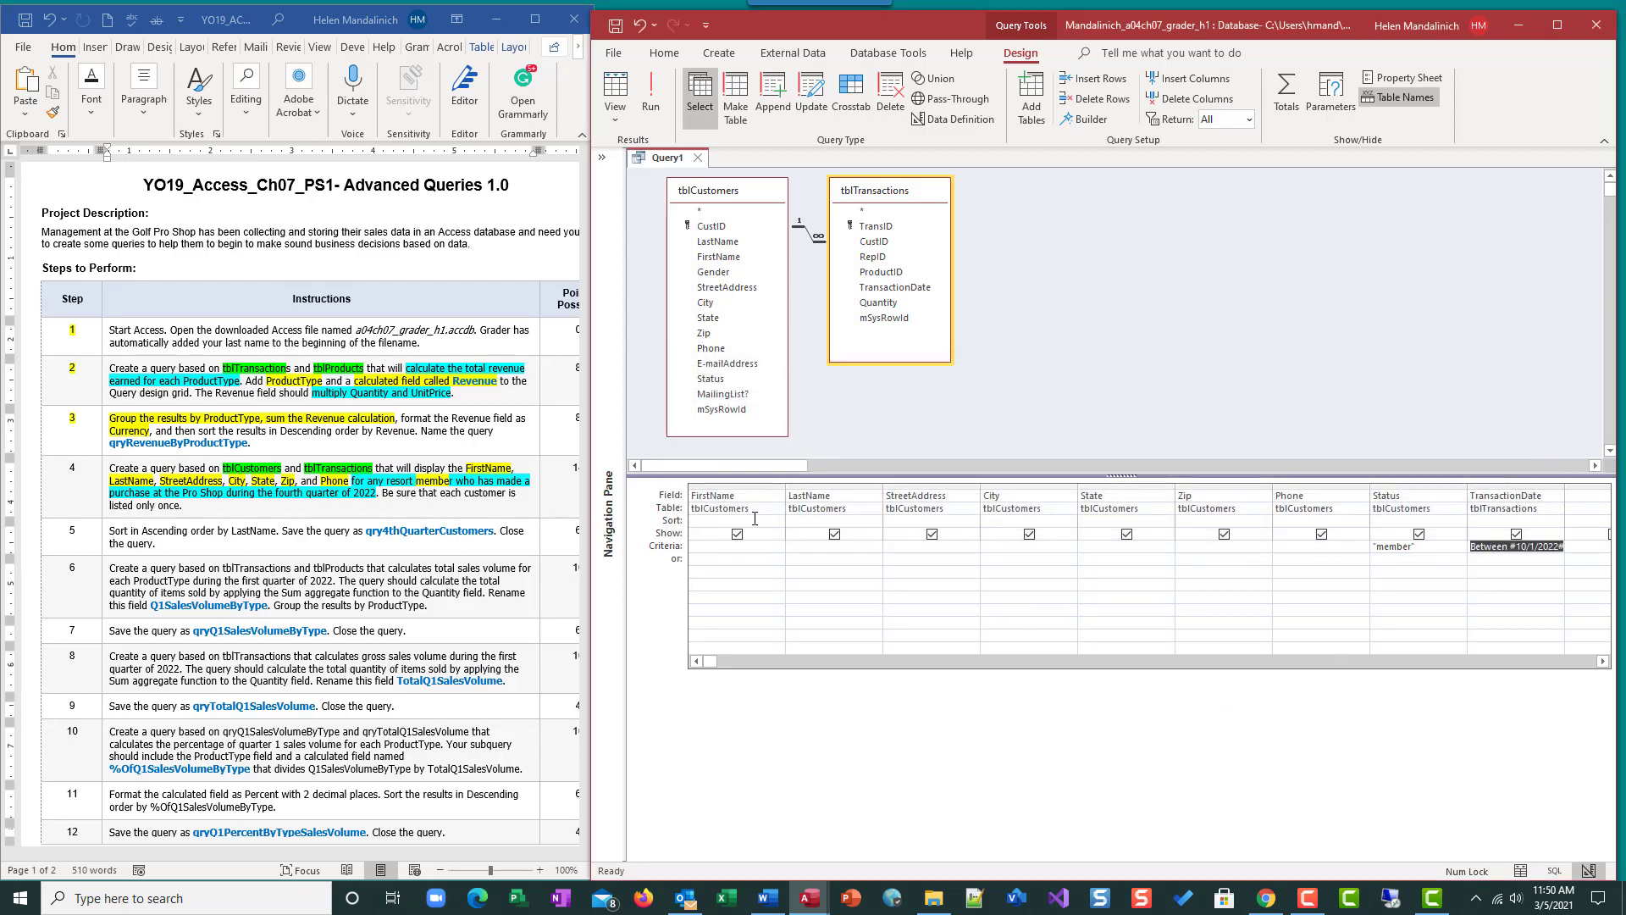
left_click(654, 90)
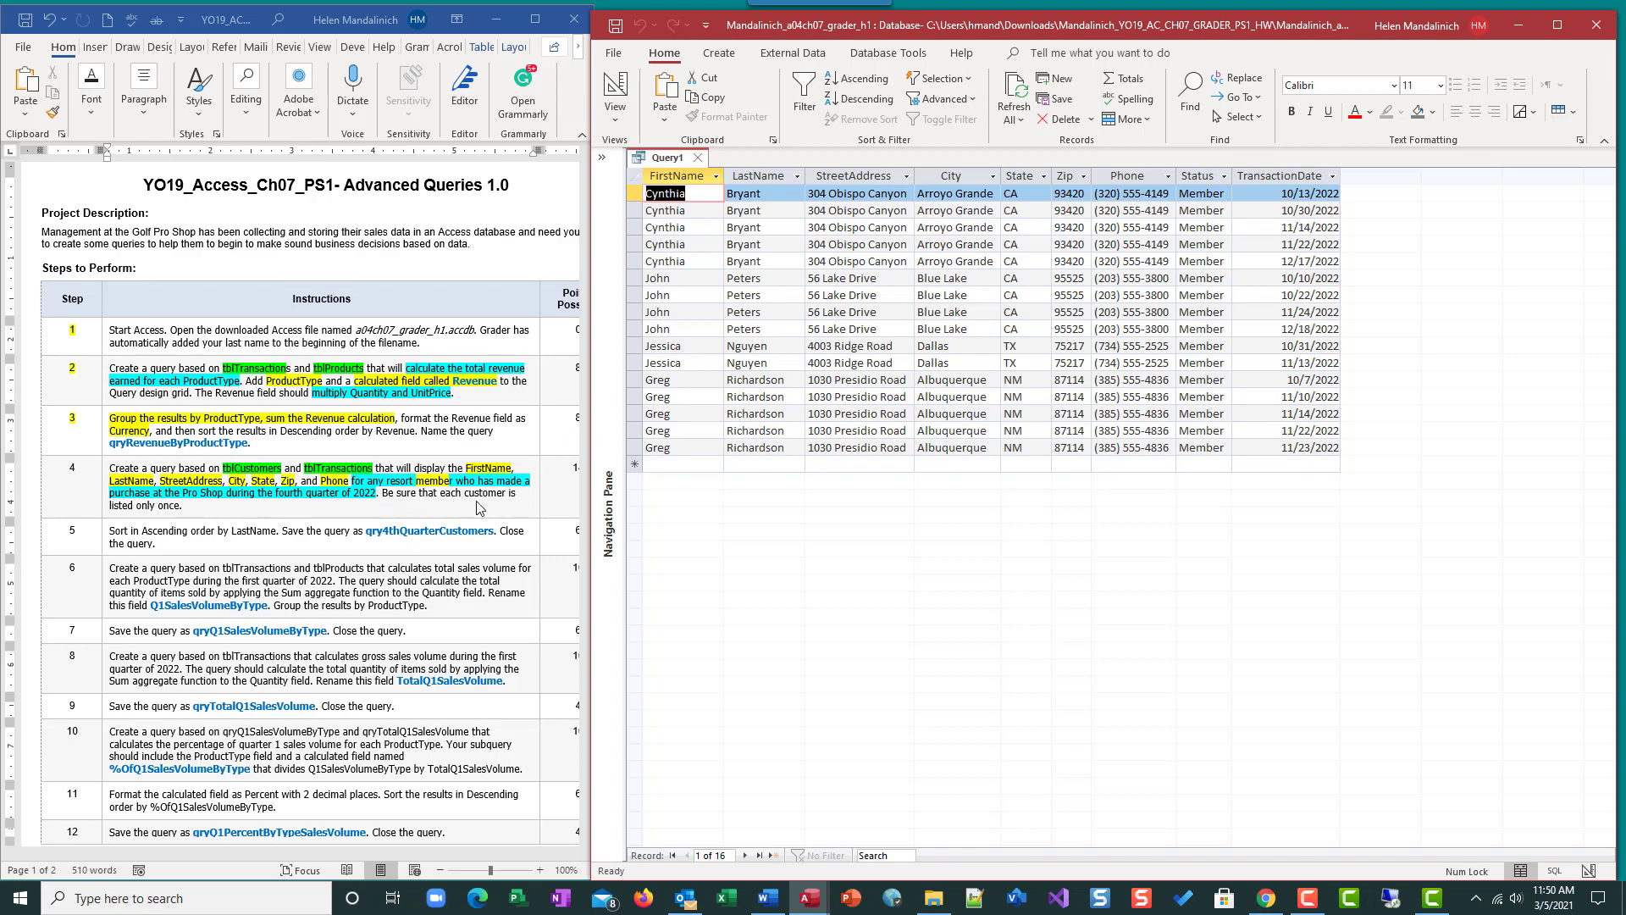
- Group the query with Totals, set TransactionDate's total to Where, and run it to list each customer only once
left_click(630, 95)
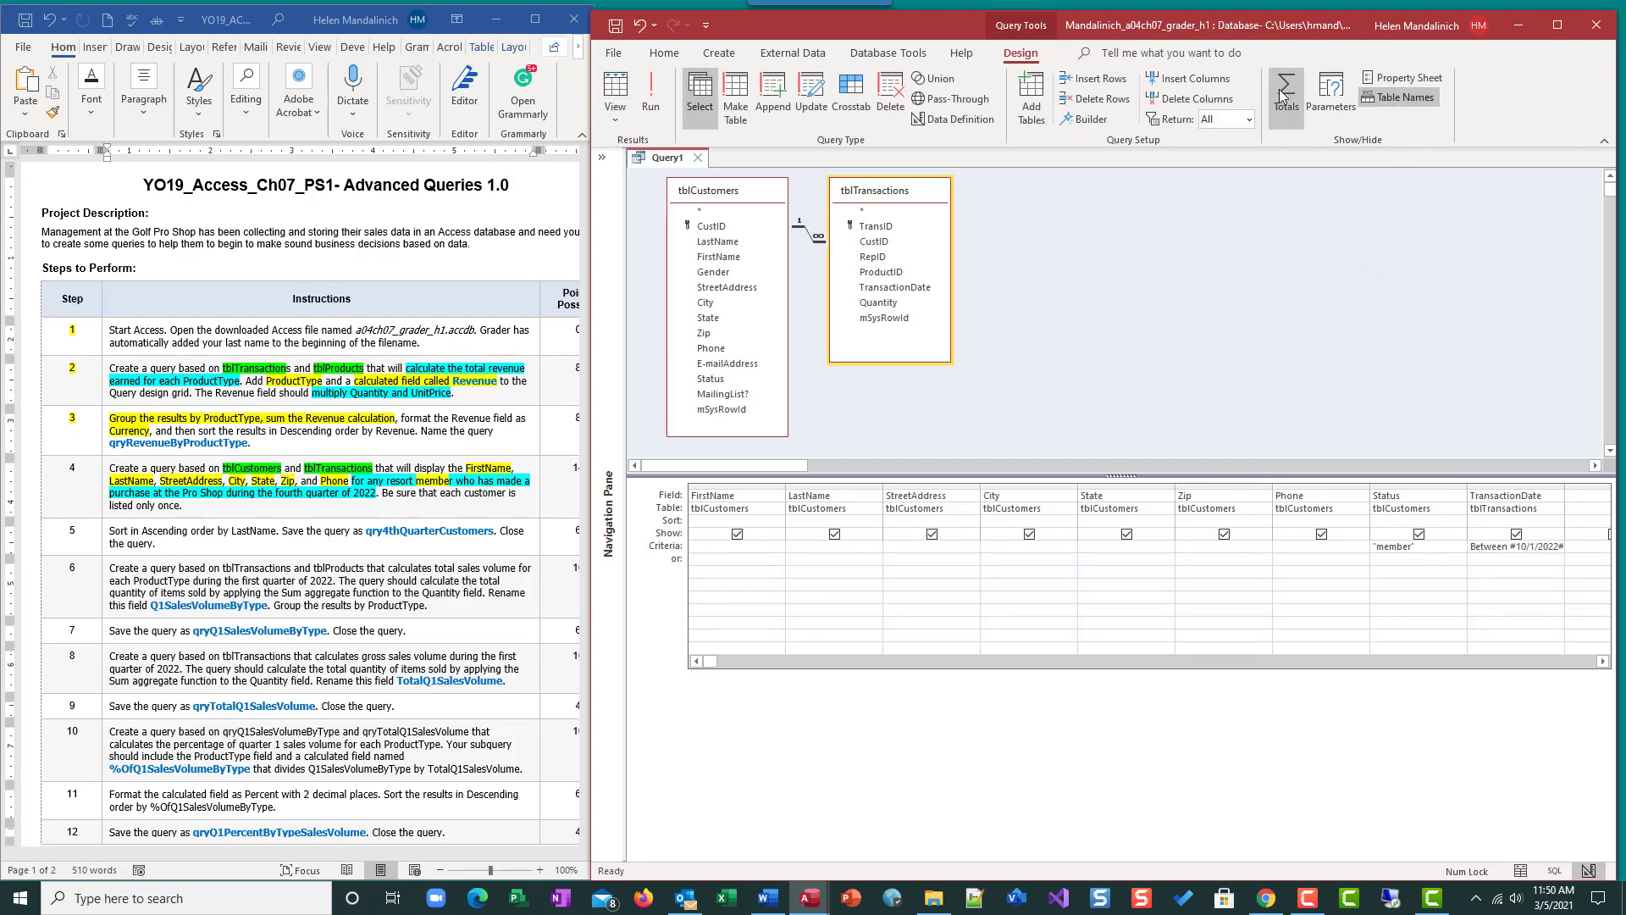
left_click(1305, 100)
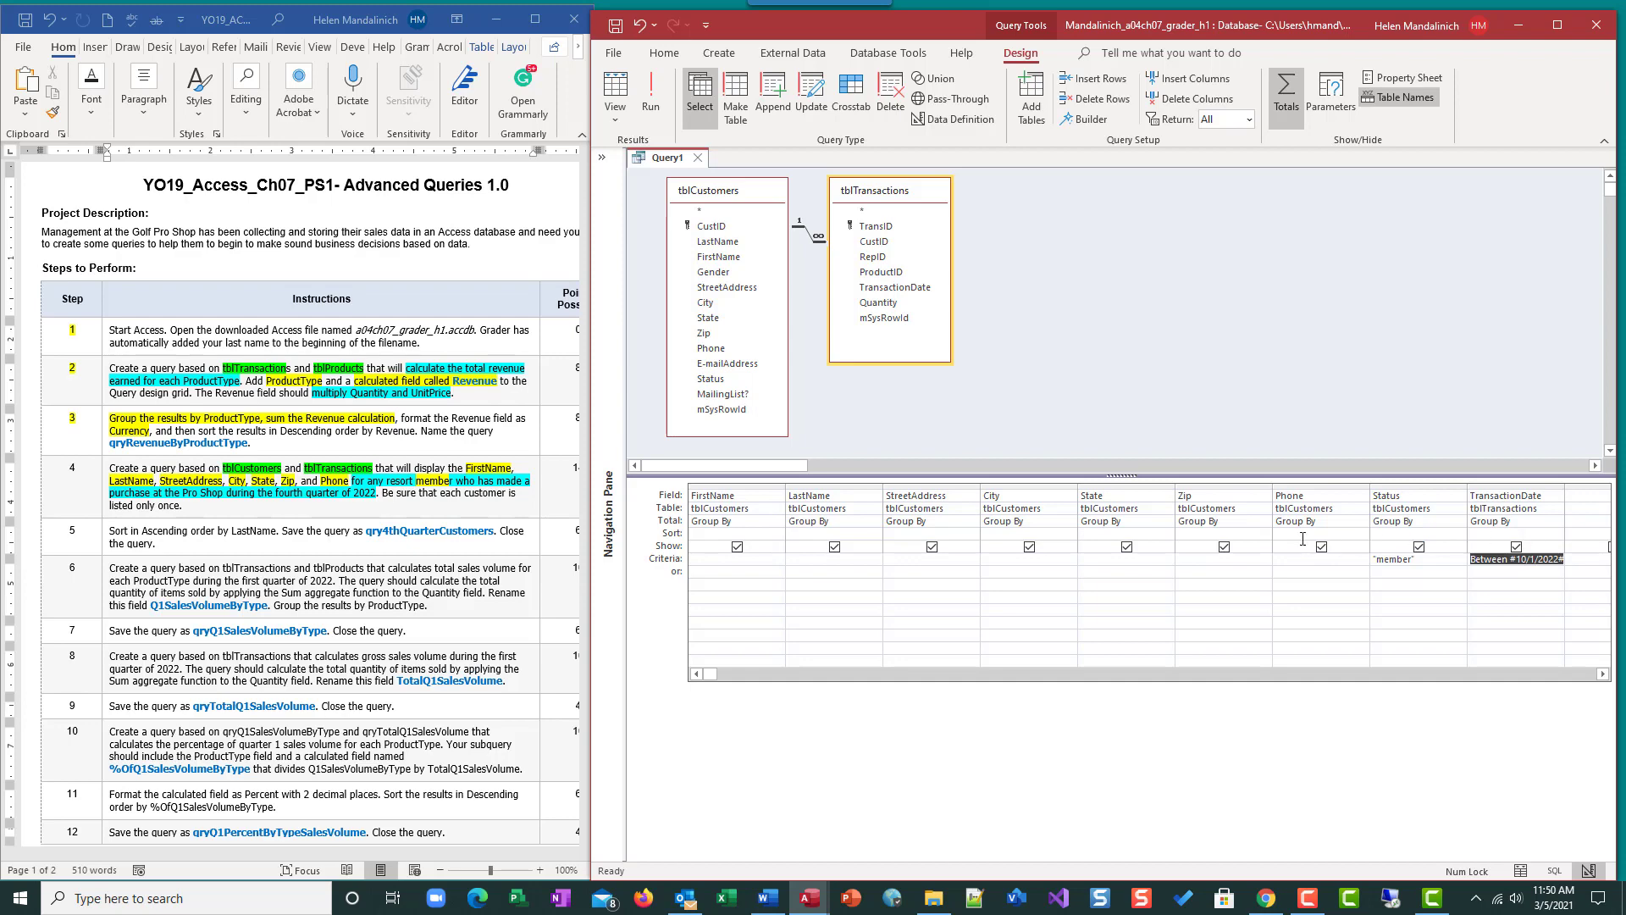
left_click(1539, 523)
left_click(1557, 521)
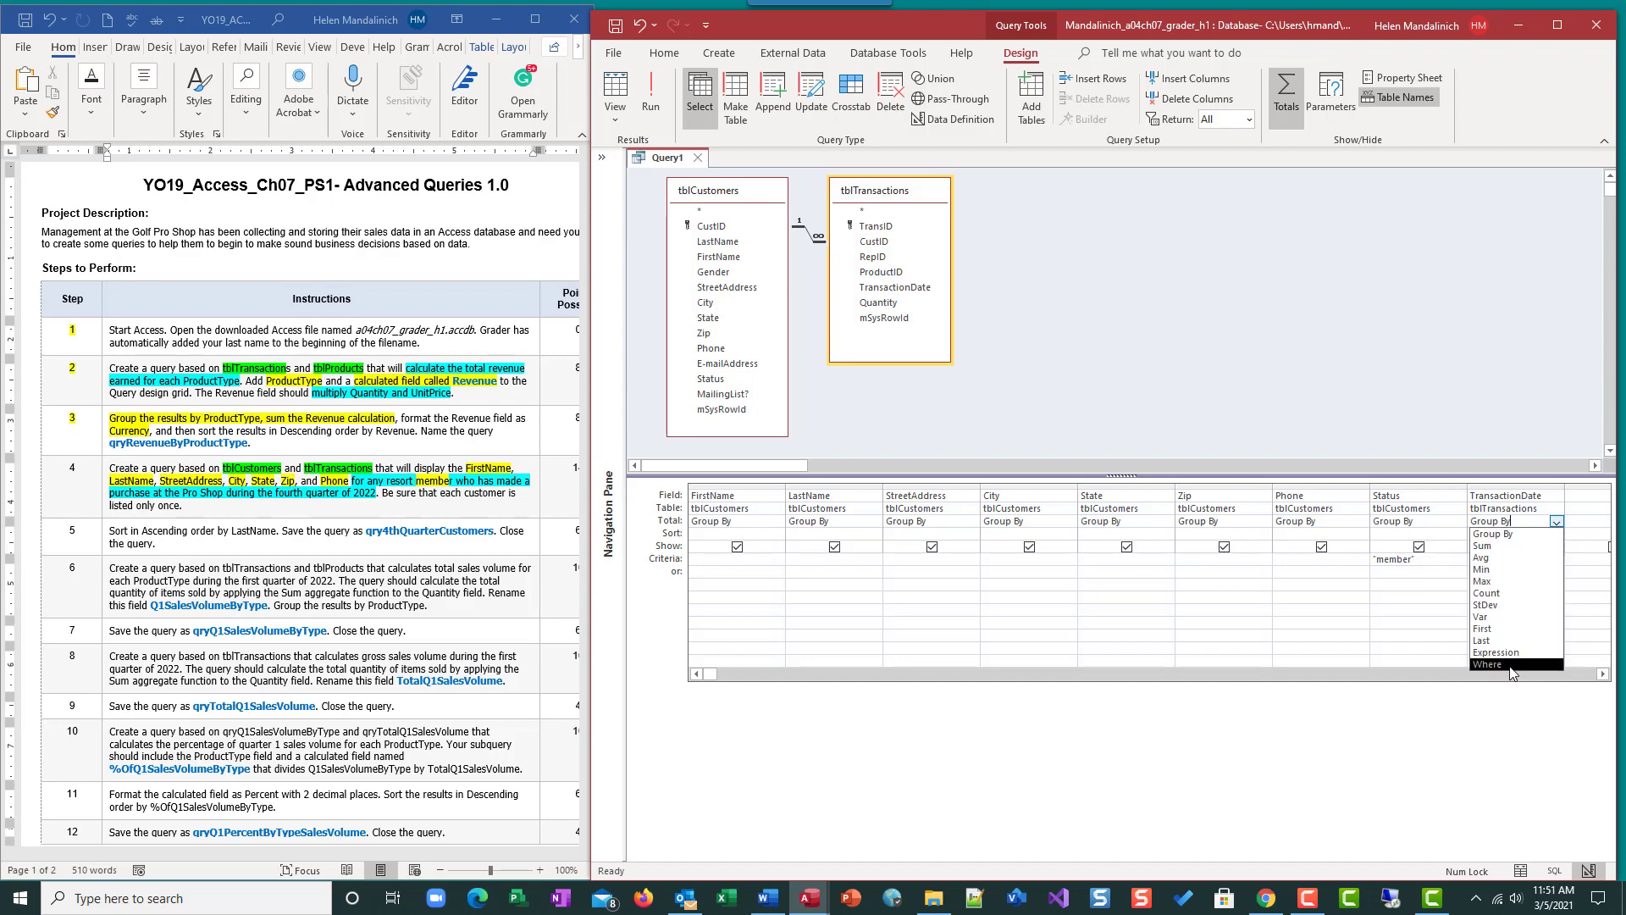
left_click(1512, 665)
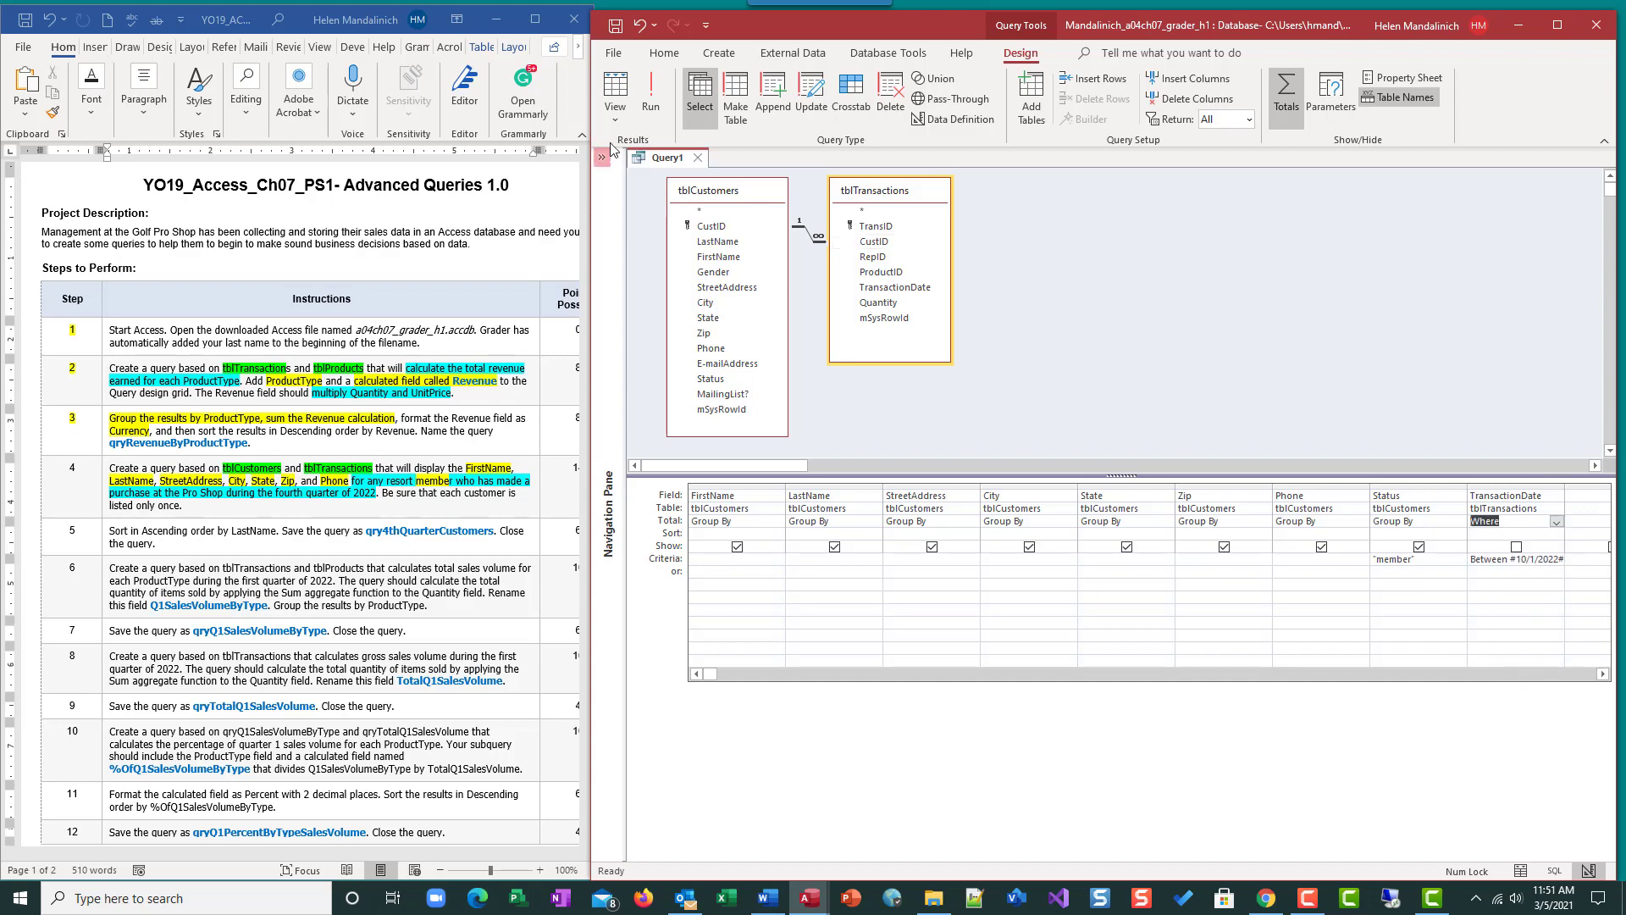
left_click(650, 95)
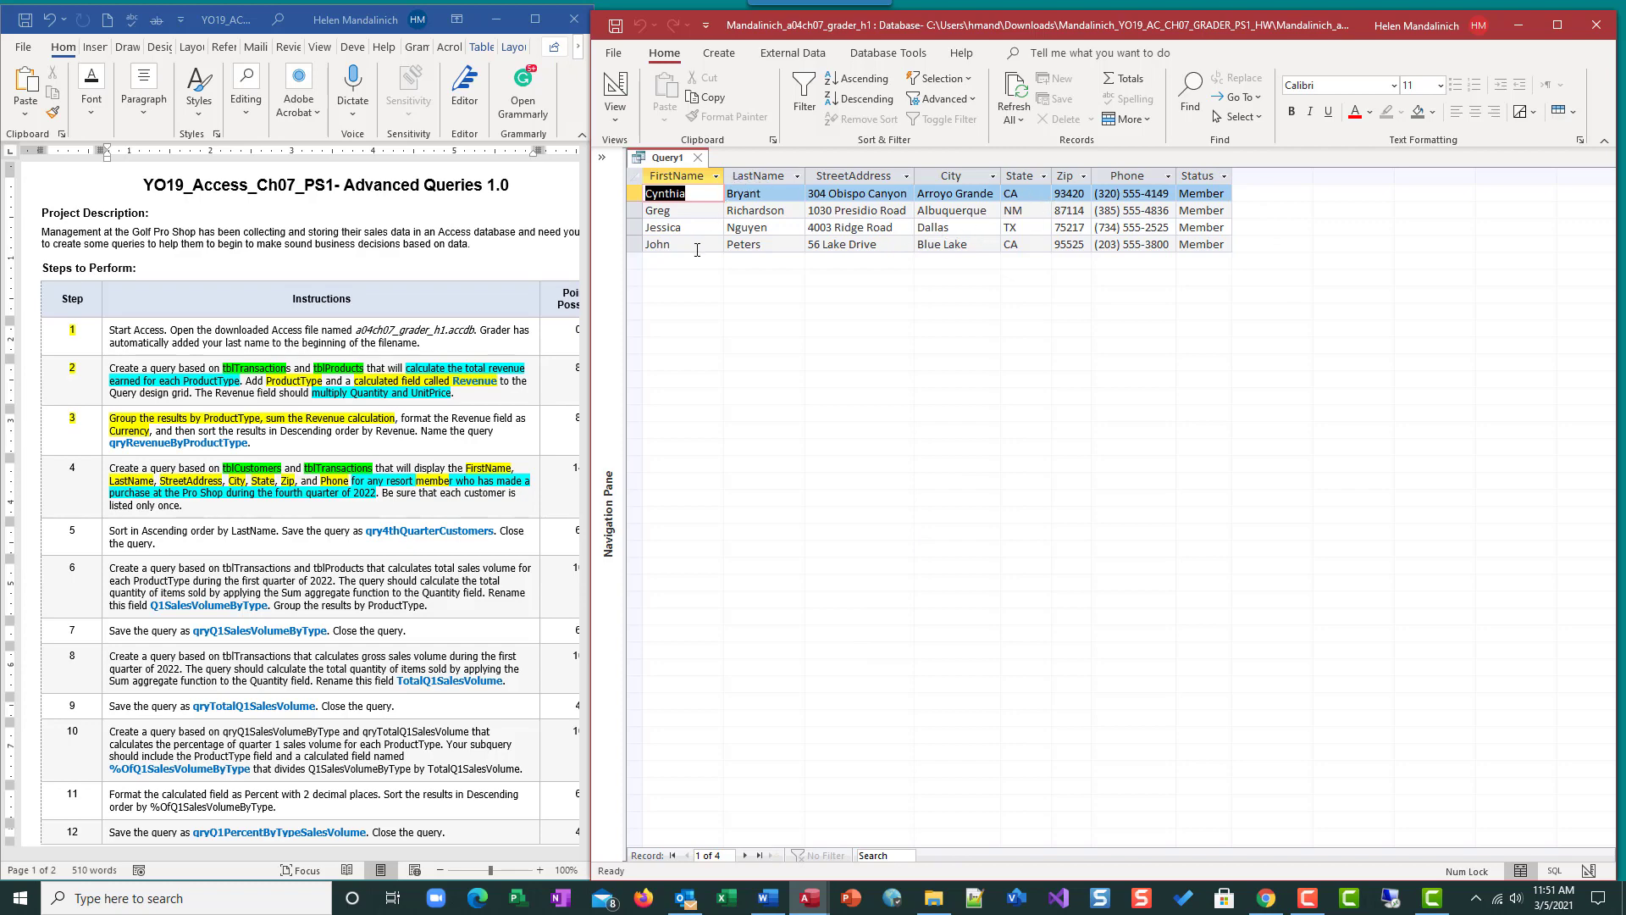
- Return to the query design, hide the Status field from the results and run the query
left_click(615, 85)
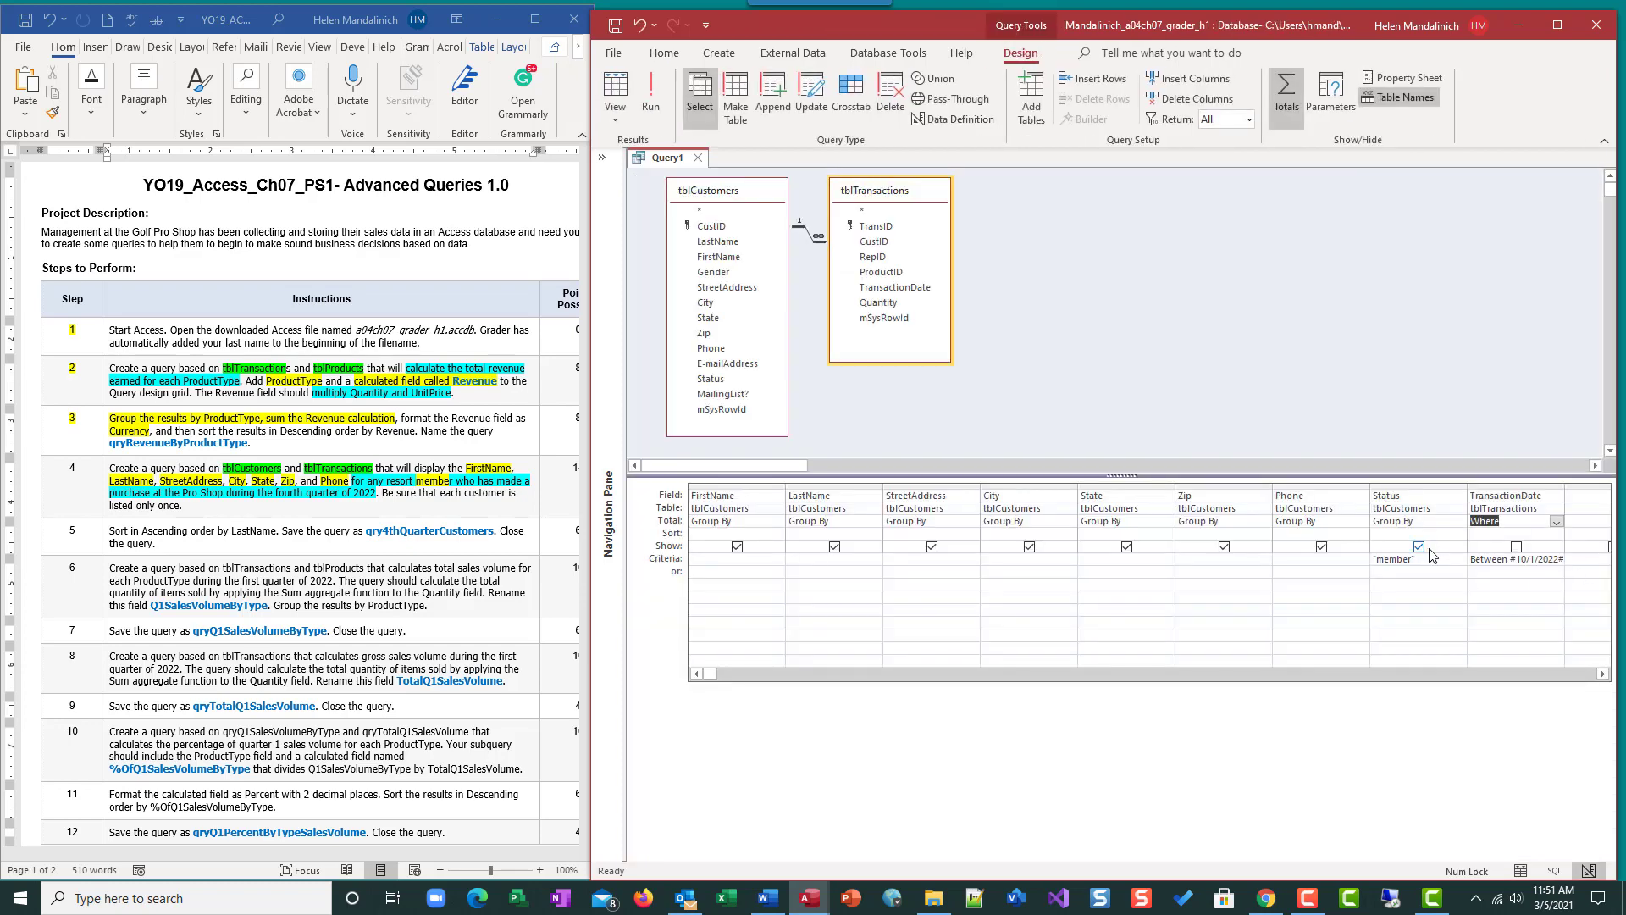
left_click(652, 93)
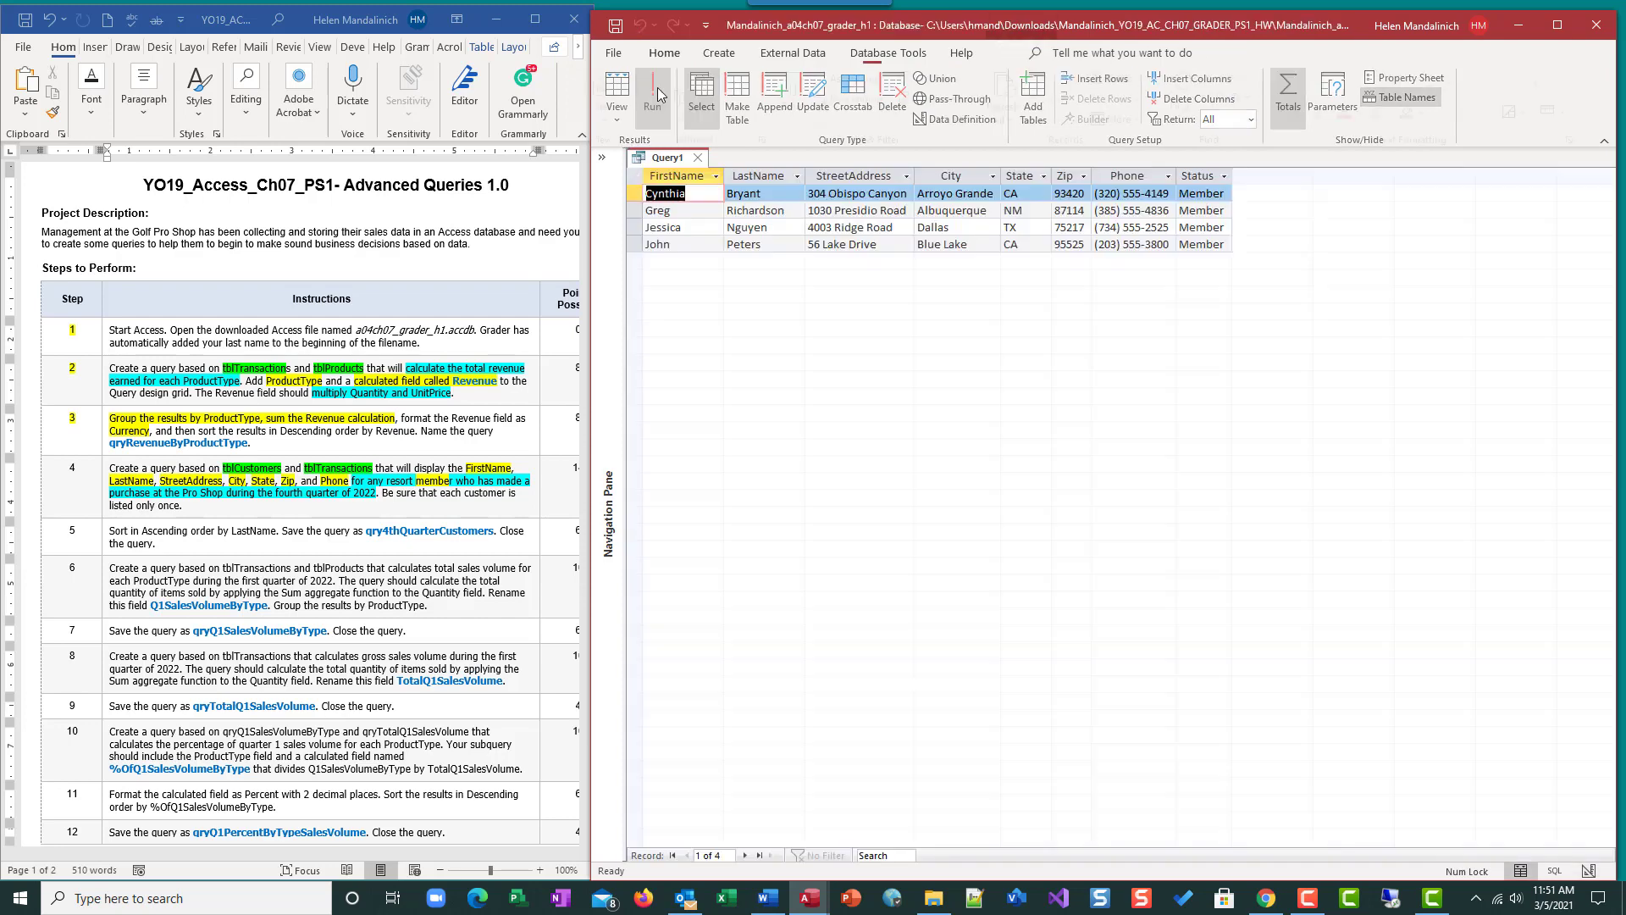
left_click(615, 85)
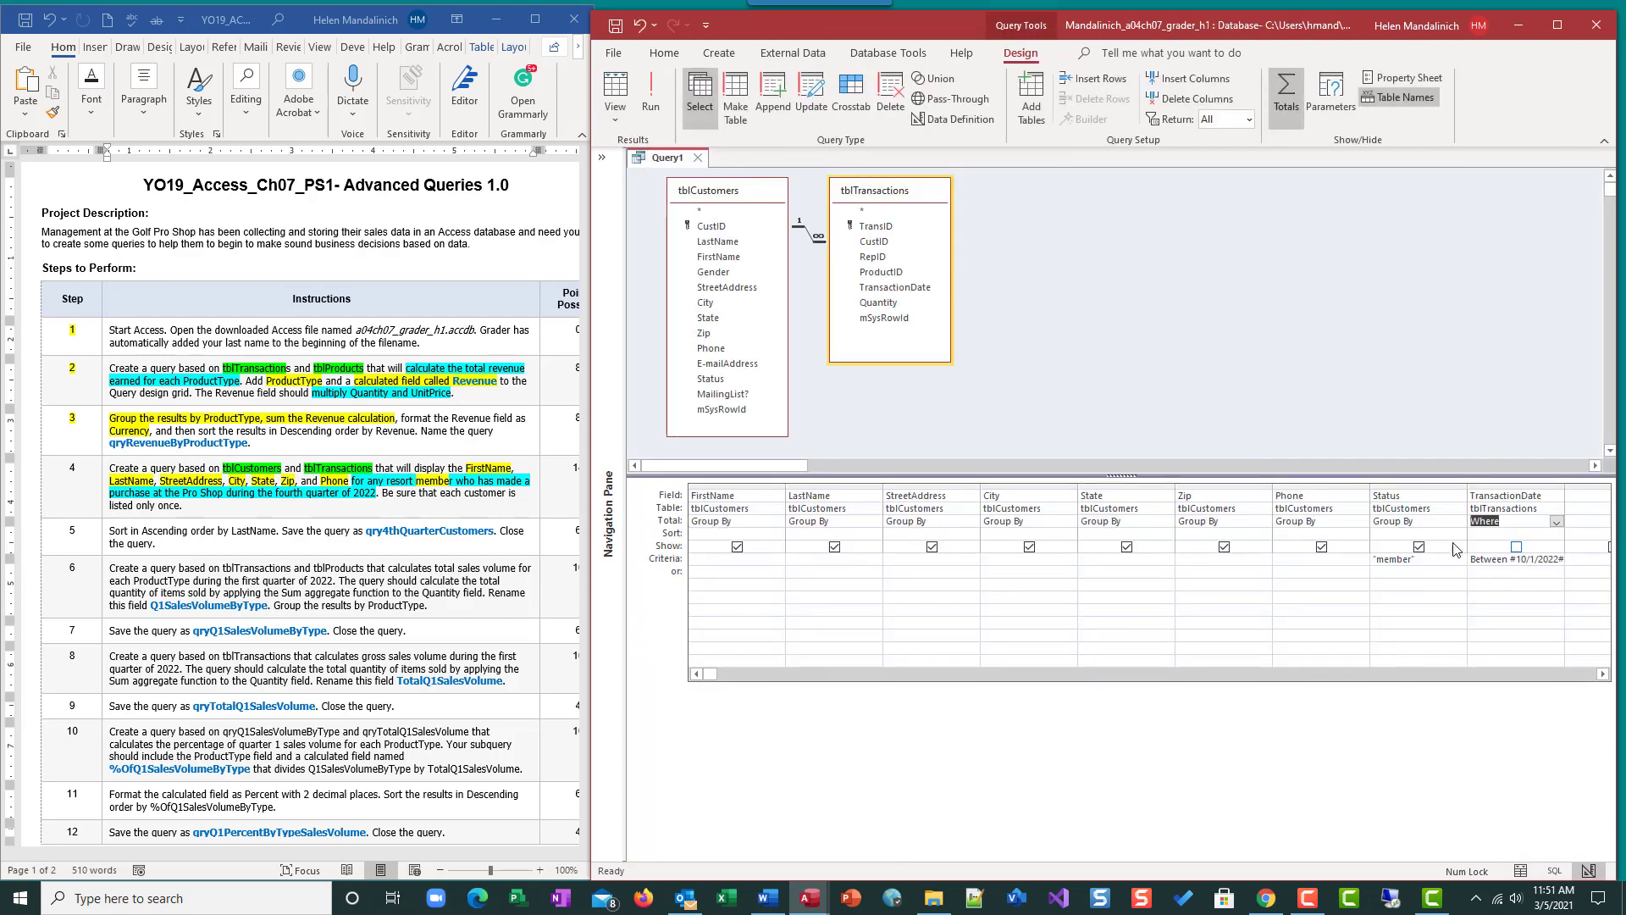
left_click(1419, 547)
left_click(651, 93)
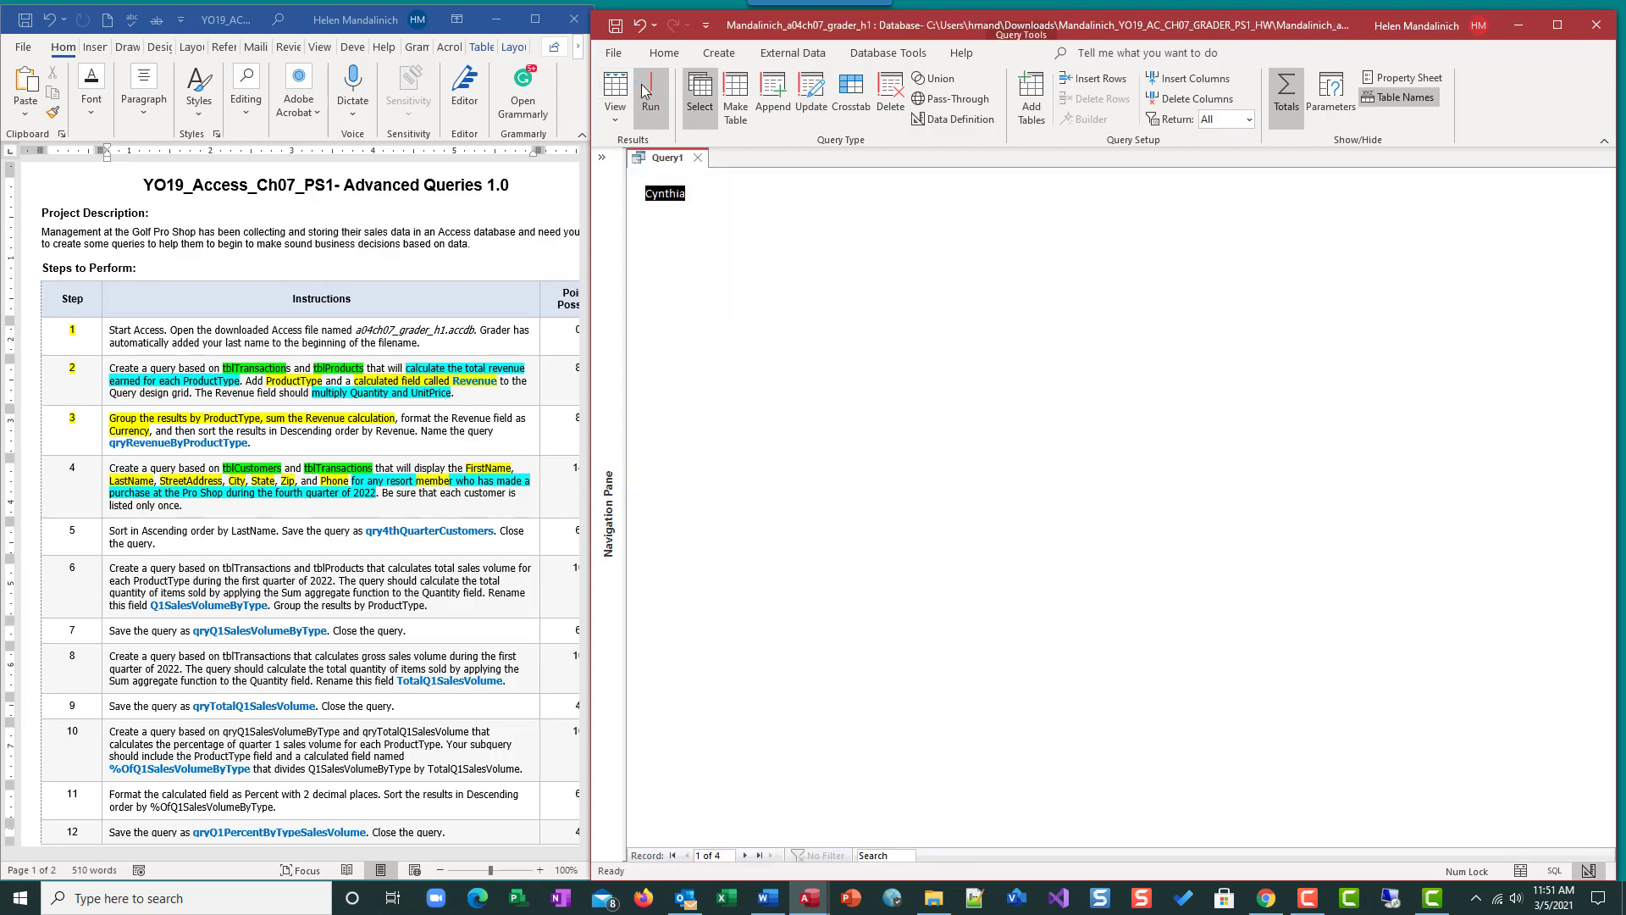
- Sort the query's LastName field in Ascending order and display the results
left_click(615, 85)
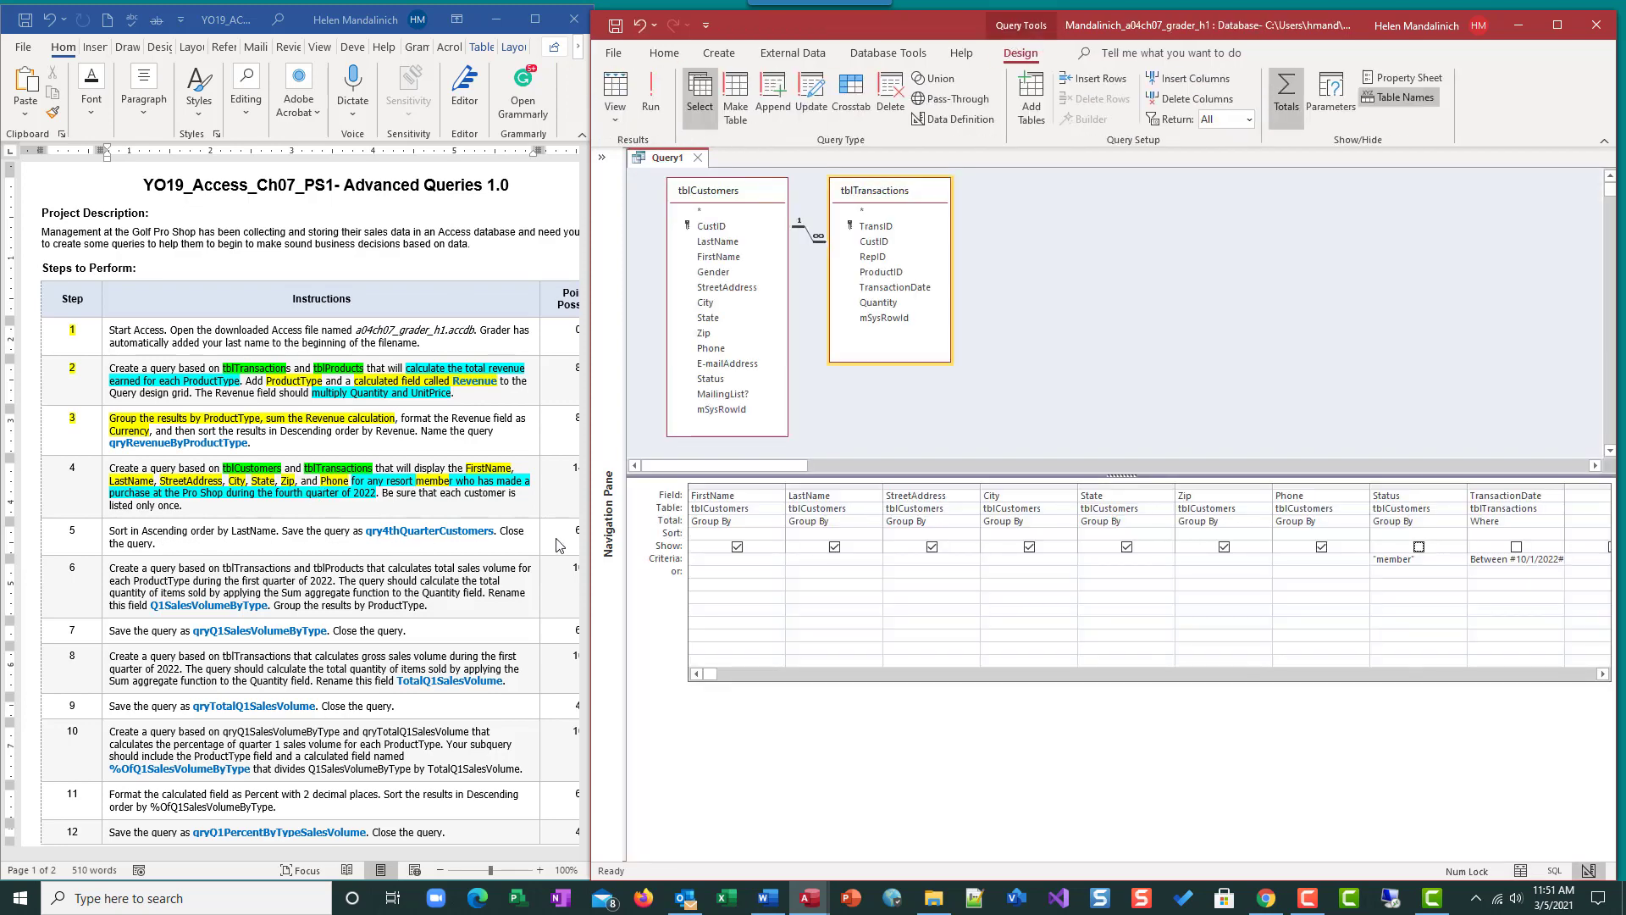
left_click(809, 532)
left_click(875, 534)
left_click(813, 546)
left_click(627, 106)
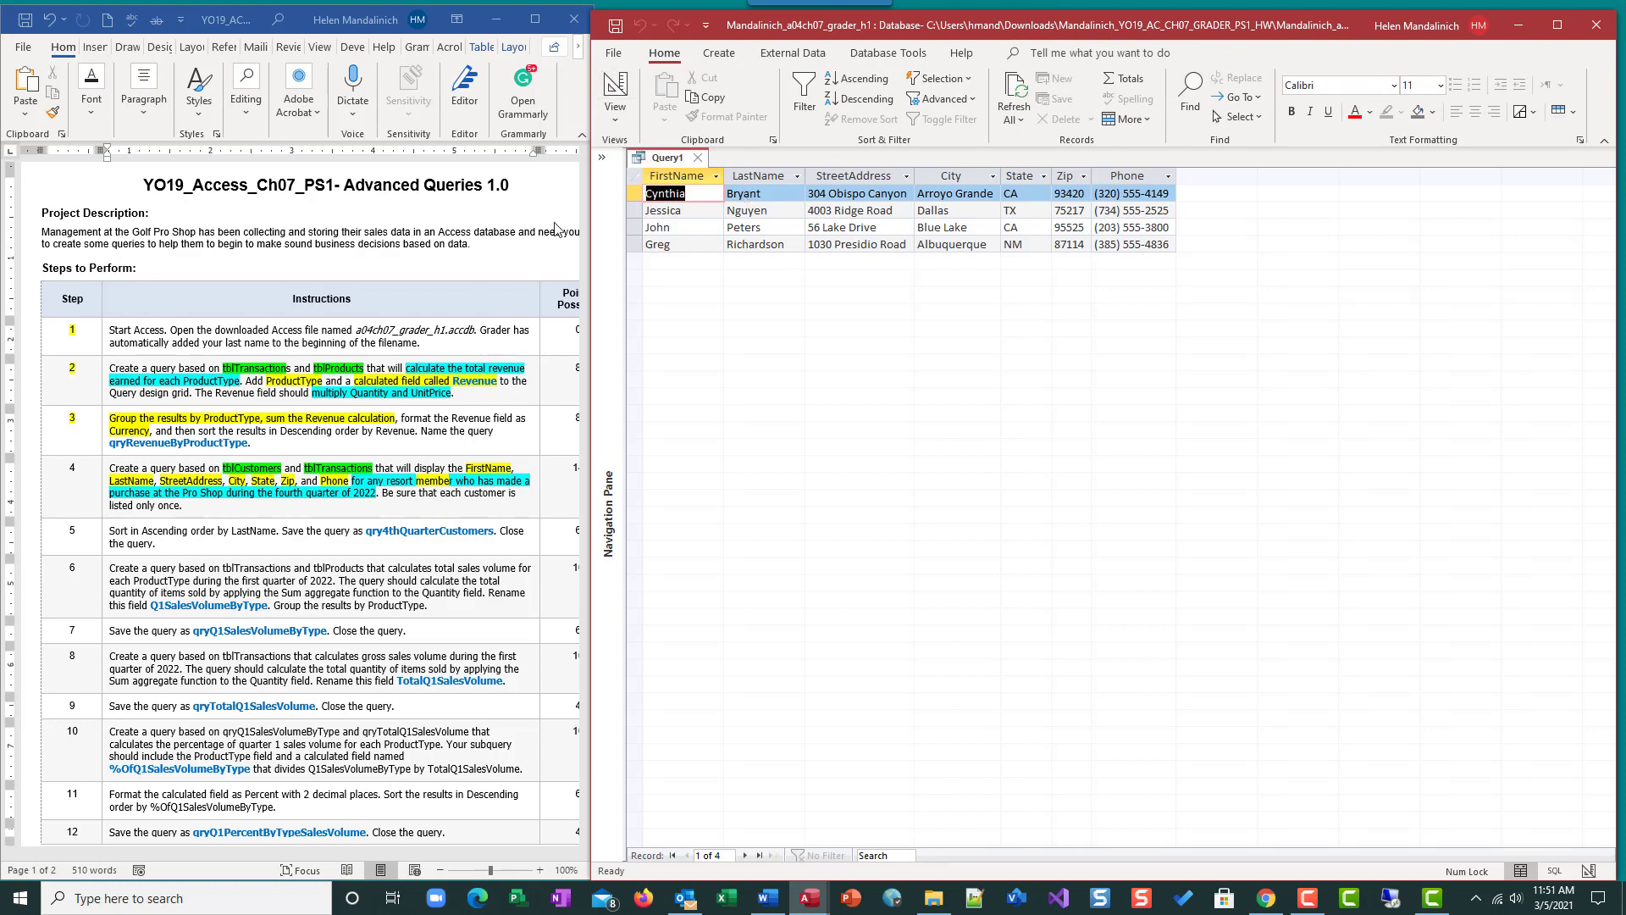
- Return to the query design and save the query as qry4thQuarterCustomers
left_click(615, 87)
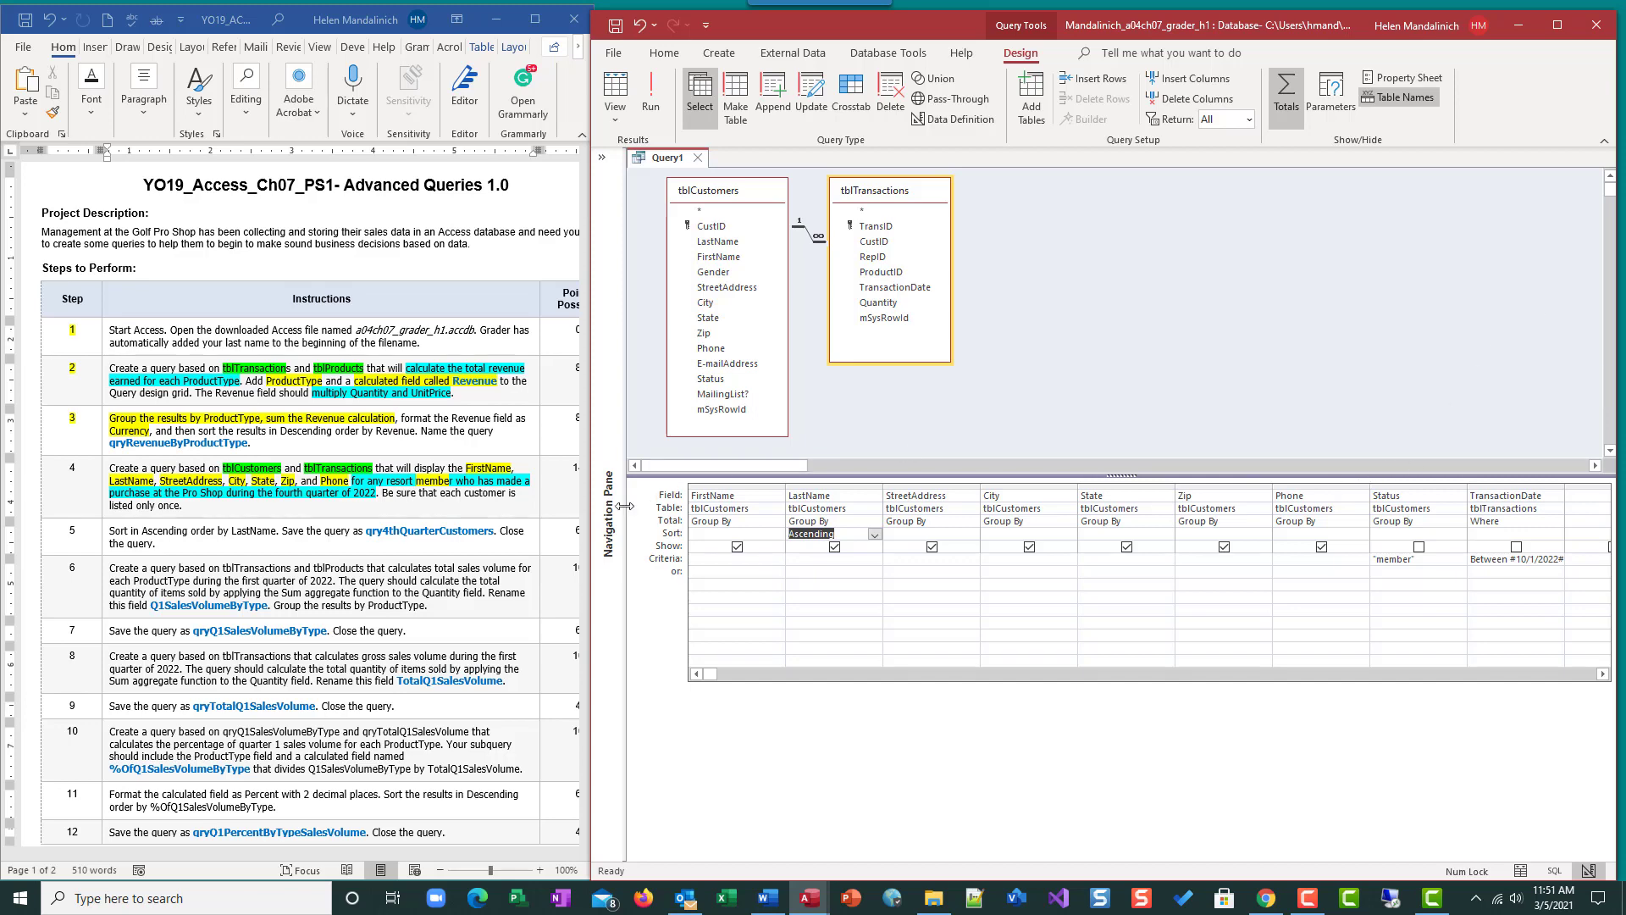
left_click(616, 25)
type("qry4thQuarterCusto")
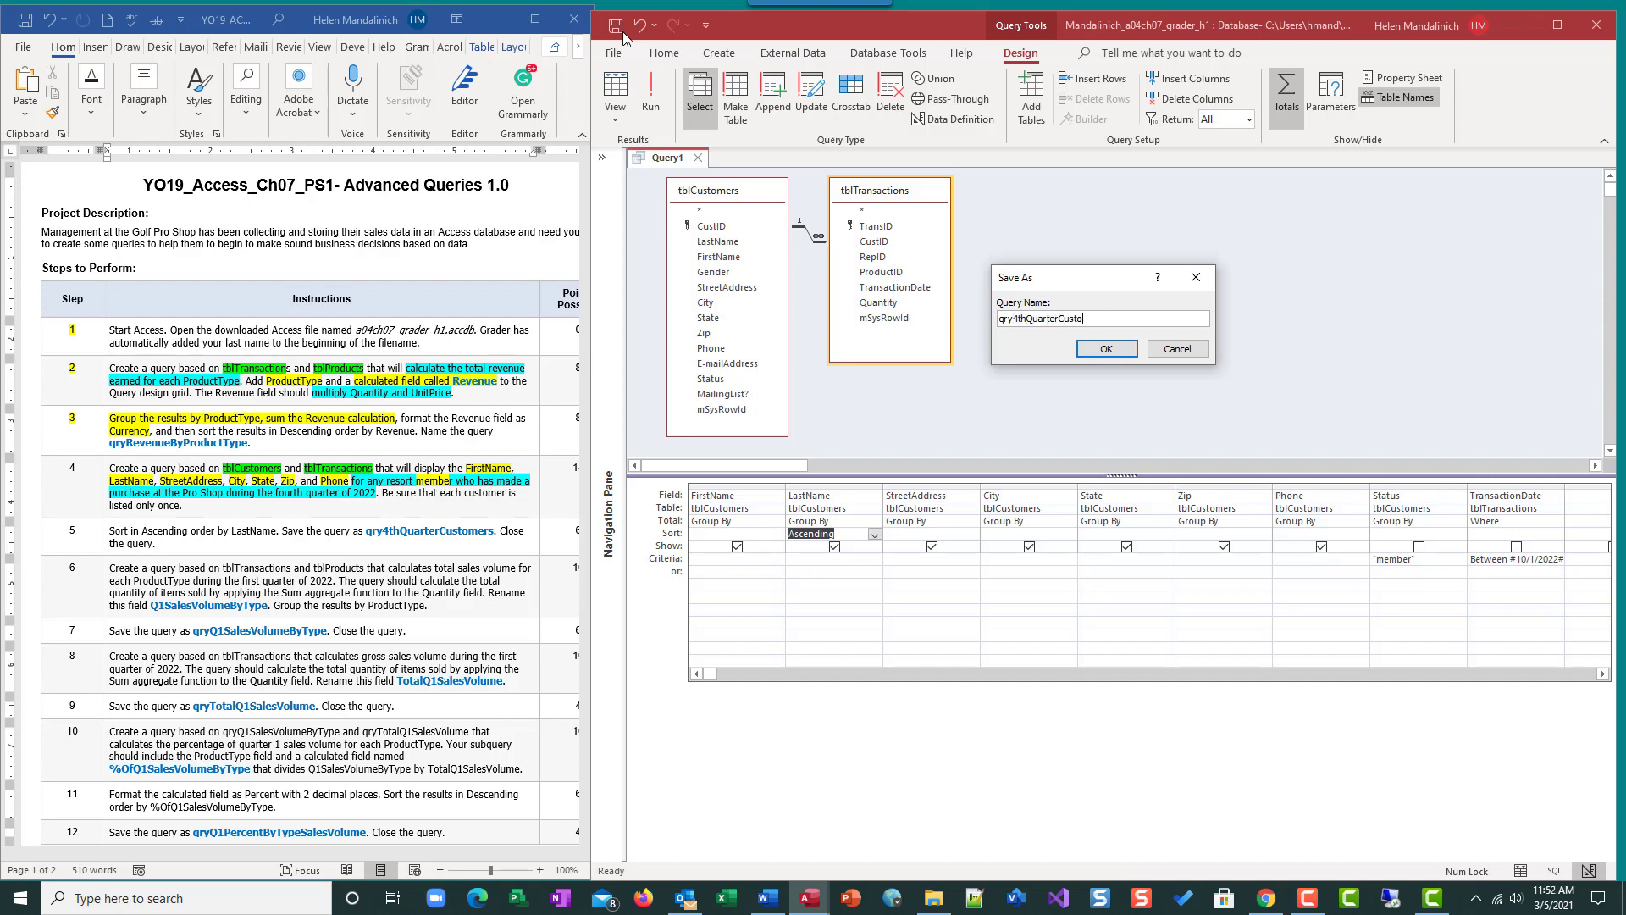
type("ers")
key("Return")
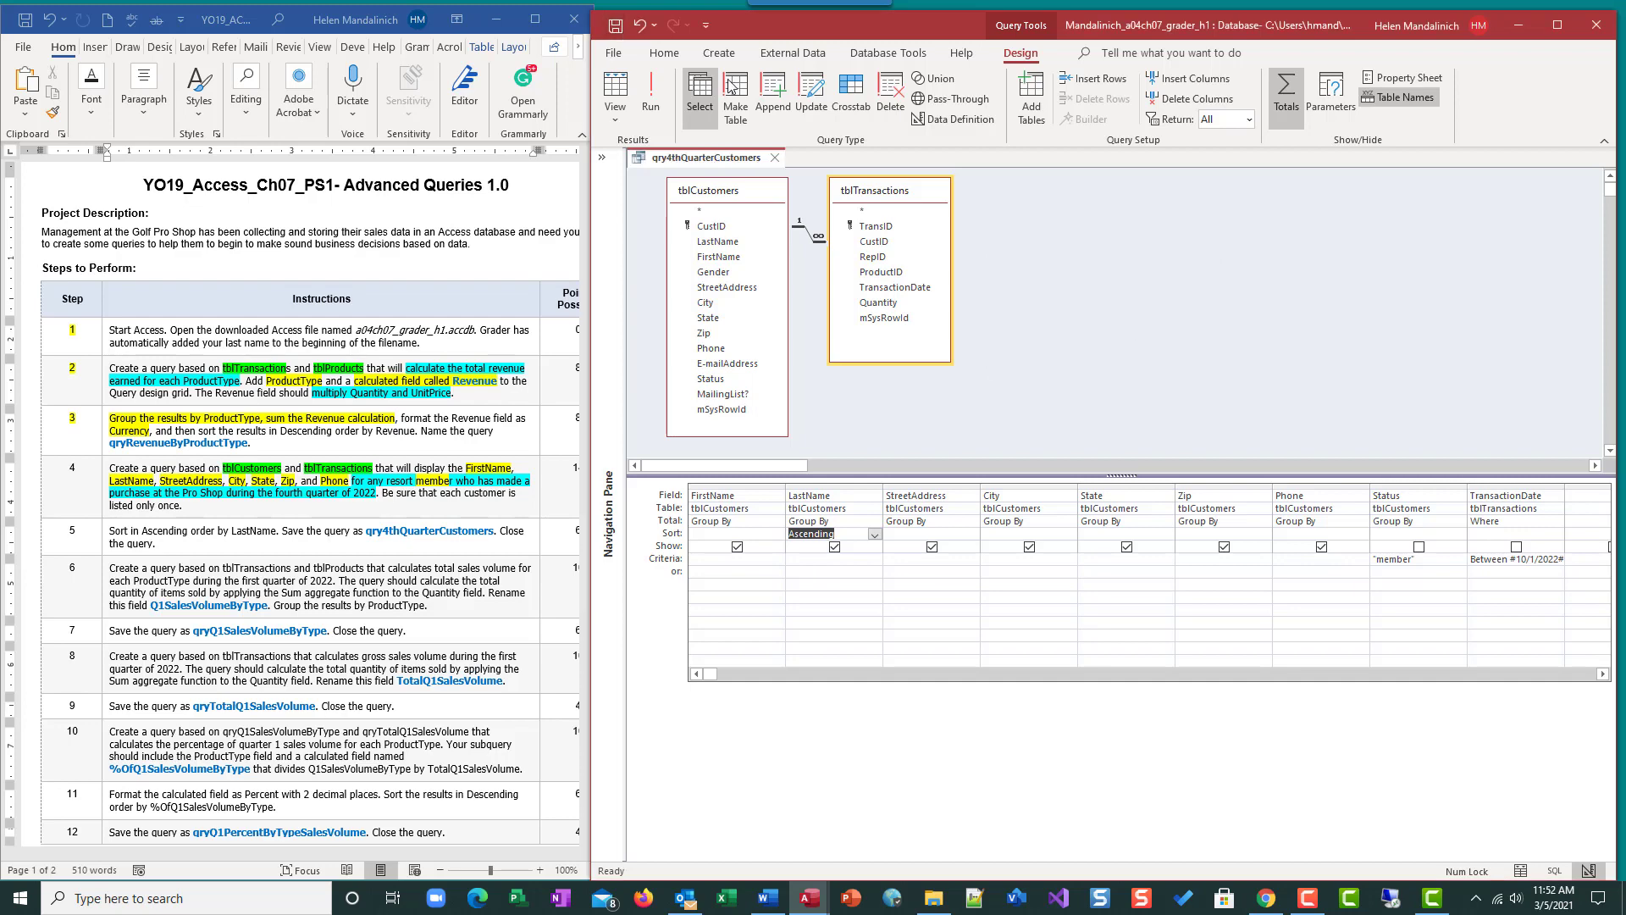
- Switch to the Word instructions, highlight step numbers 4 and 5 in yellow, and bring the step 6 instructions into view
left_click(104, 478)
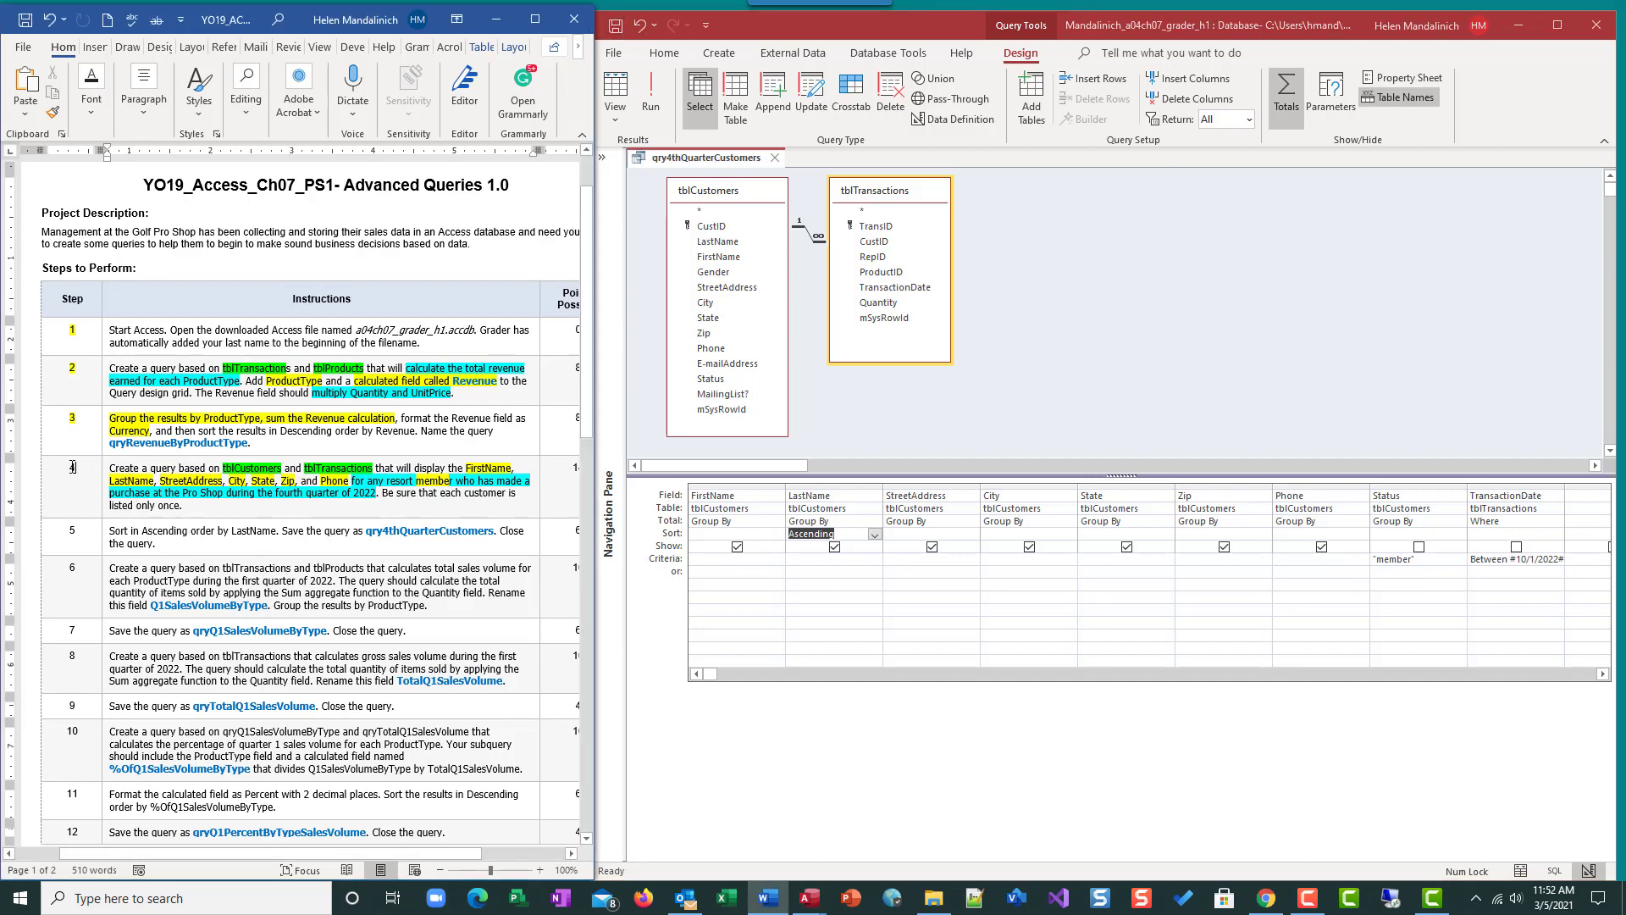
double_click(72, 468)
left_click(134, 438)
double_click(72, 530)
left_click(134, 499)
scroll(186, 598, "down", 2)
scroll(186, 598, "down", 5)
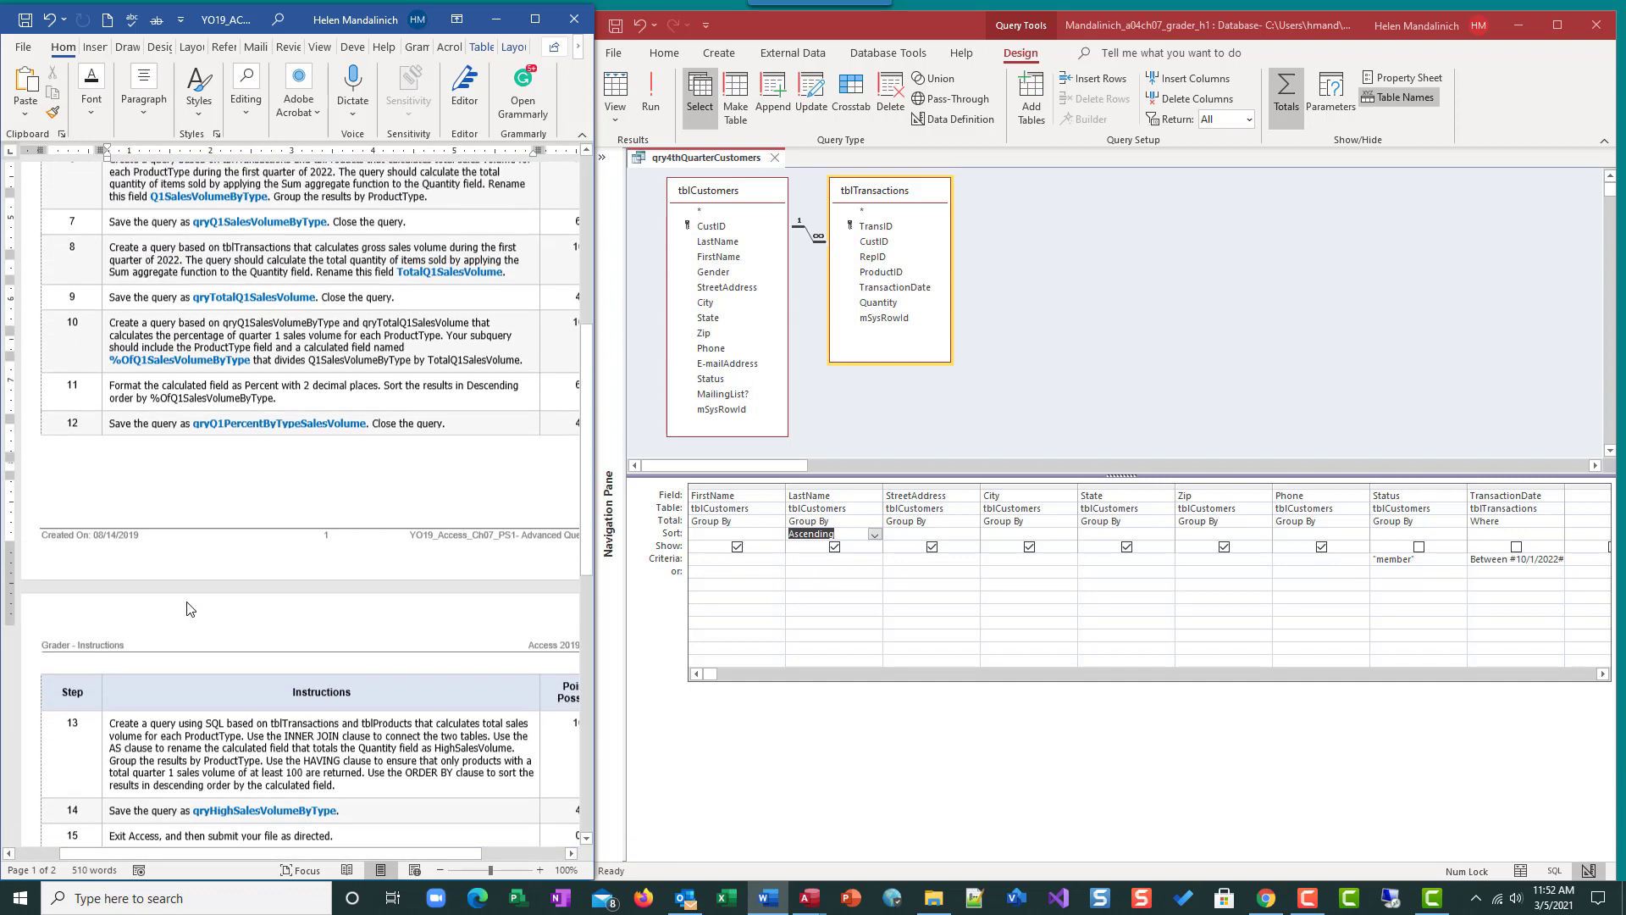
scroll(157, 364, "up", 3)
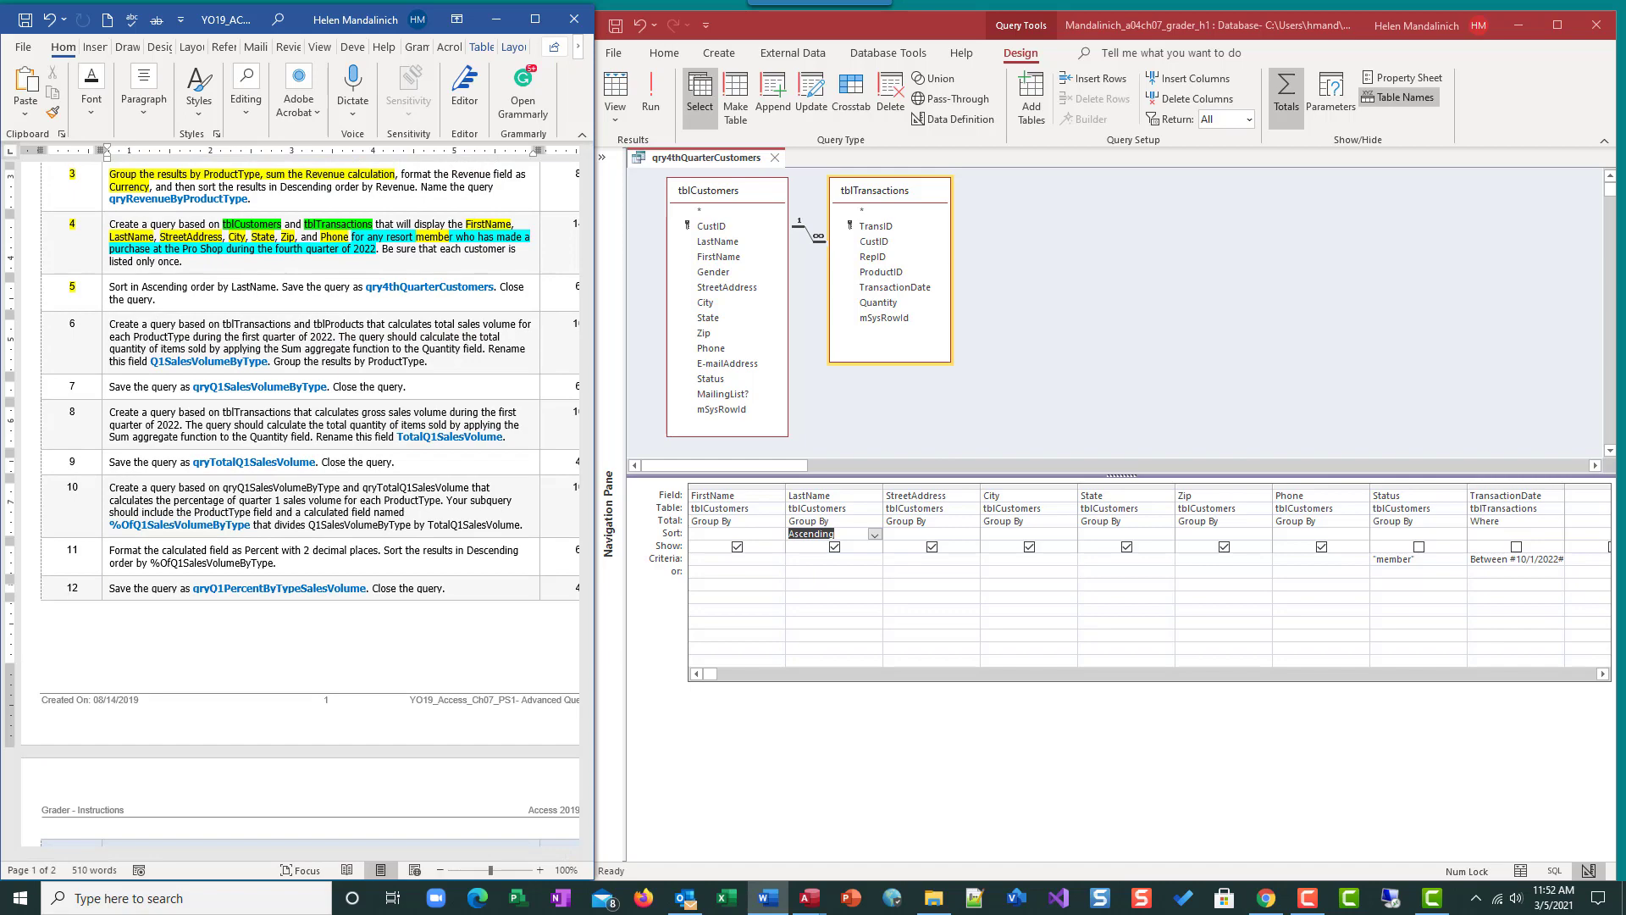